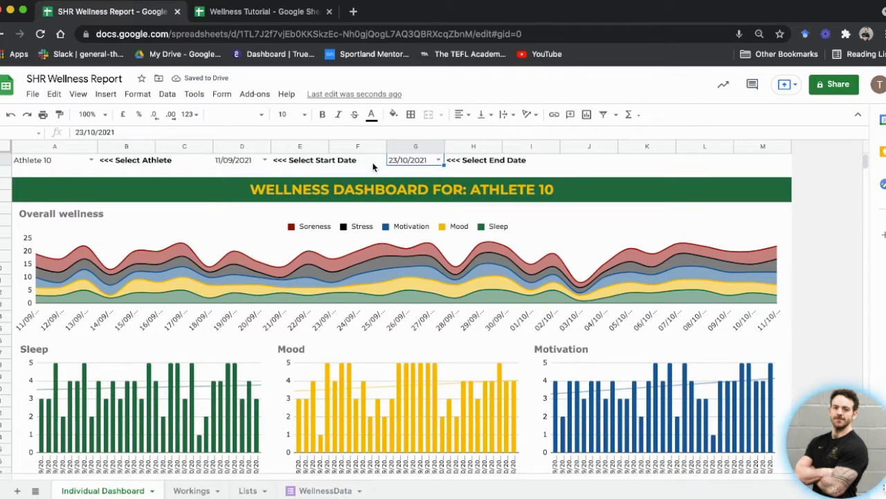
# Set the dashboard's end date to 18/09/2021 and its athlete to Athlete 8, and review the charts.
pyautogui.click(437, 160)
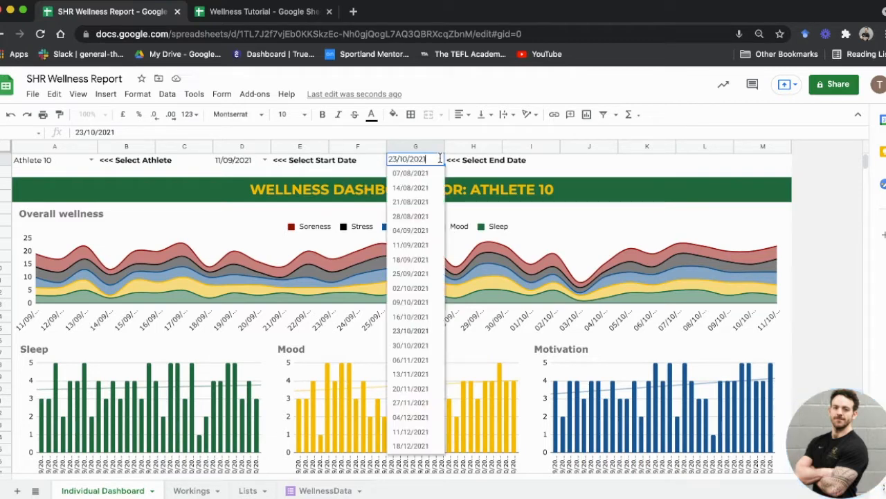
pyautogui.click(430, 260)
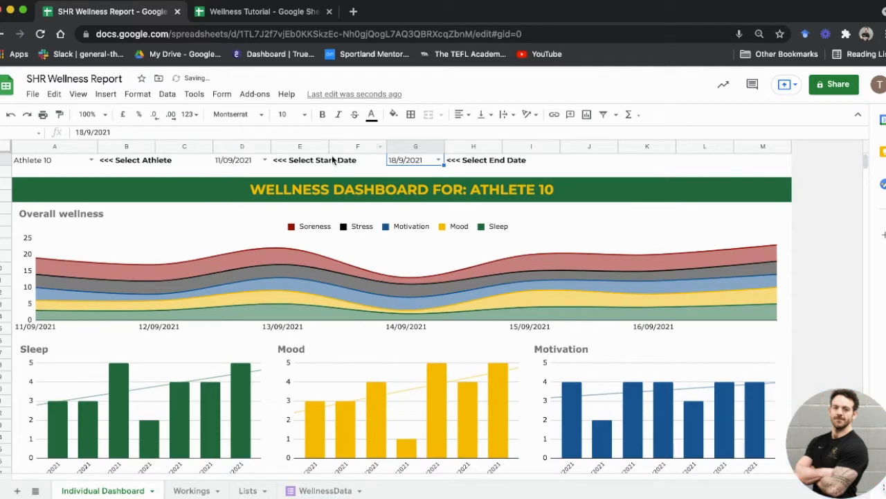
pyautogui.click(89, 160)
pyautogui.click(49, 276)
pyautogui.scroll(-5, 353, 334)
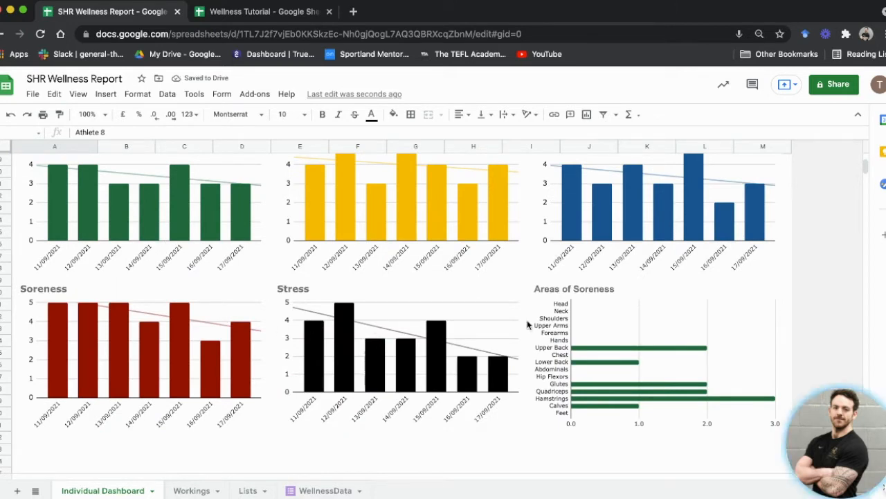
pyautogui.scroll(5, 330, 290)
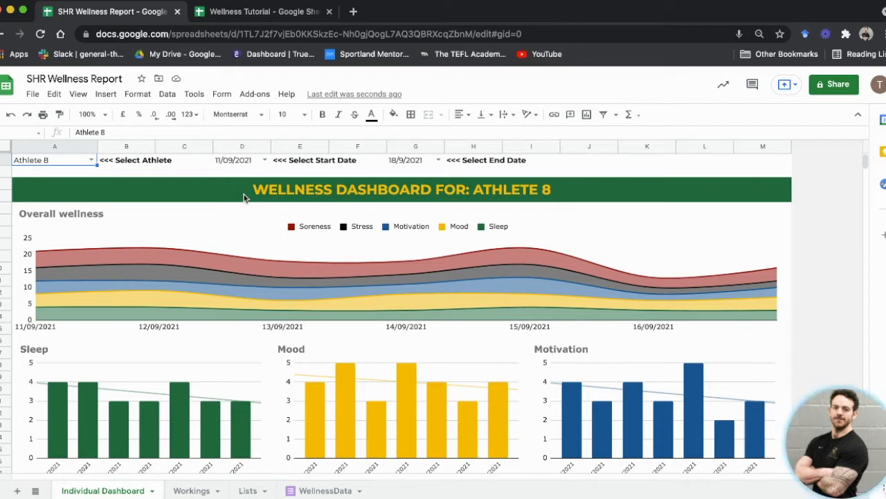
# Switch to the Wellness Tutorial spreadsheet and add two new sheets.
pyautogui.click(300, 12)
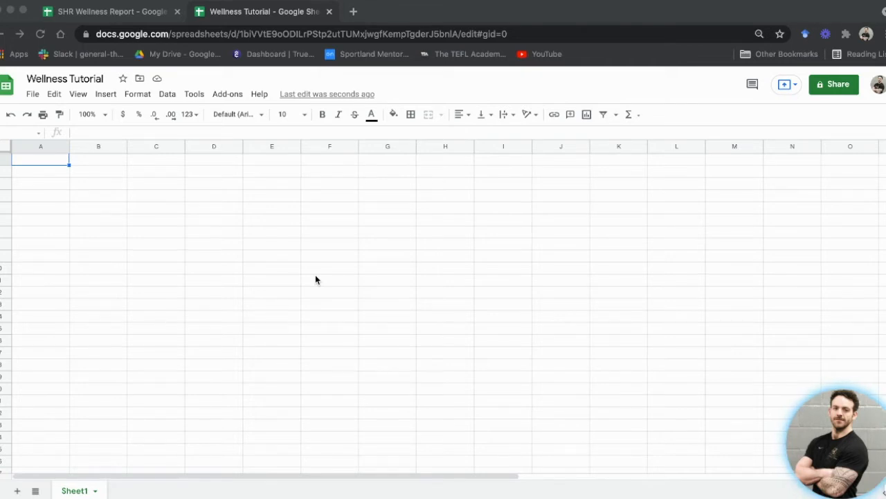
pyautogui.click(17, 490)
pyautogui.click(18, 490)
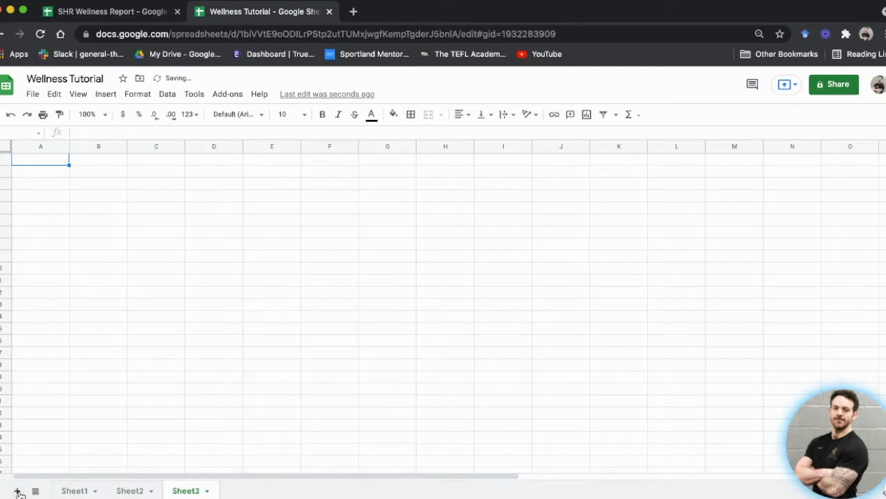
# Rename Sheet1 as Dashboard.
pyautogui.click(64, 491)
pyautogui.doubleClick(72, 490)
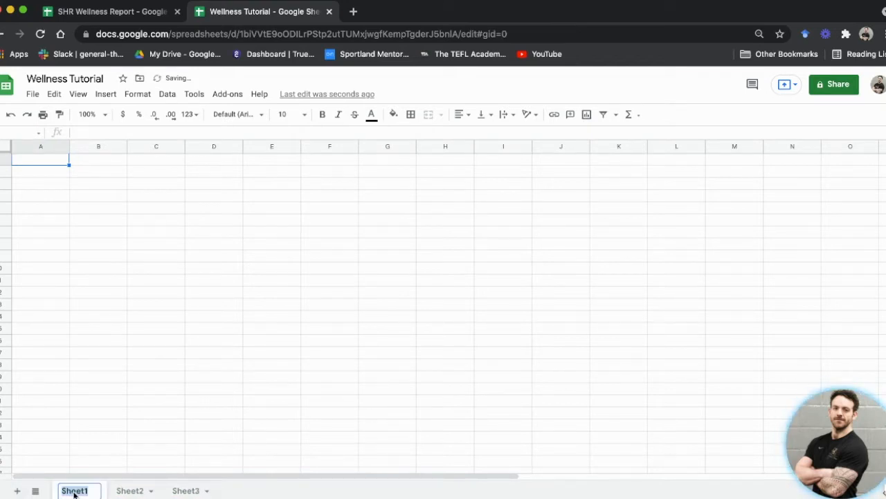
pyautogui.write('Dashboard')
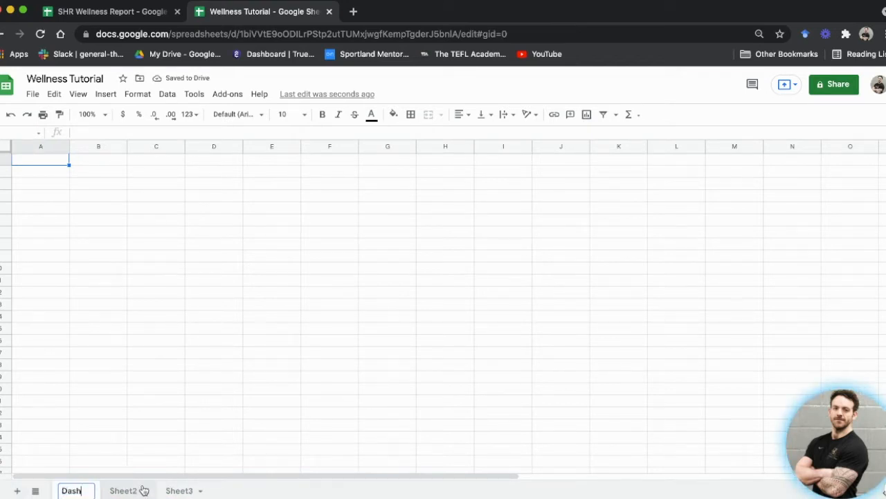
pyautogui.click(216, 401)
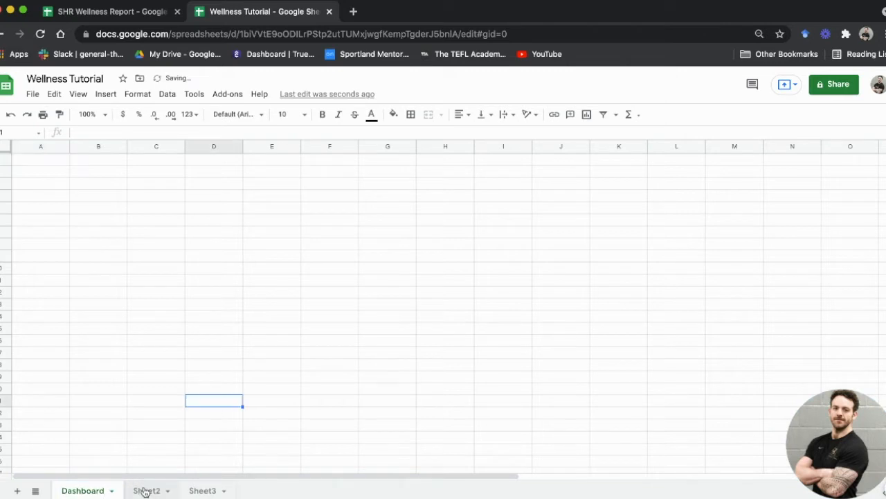
# Rename Sheet2 as Workings and Sheet3 as Lists.
pyautogui.rightClick(145, 490)
pyautogui.click(176, 348)
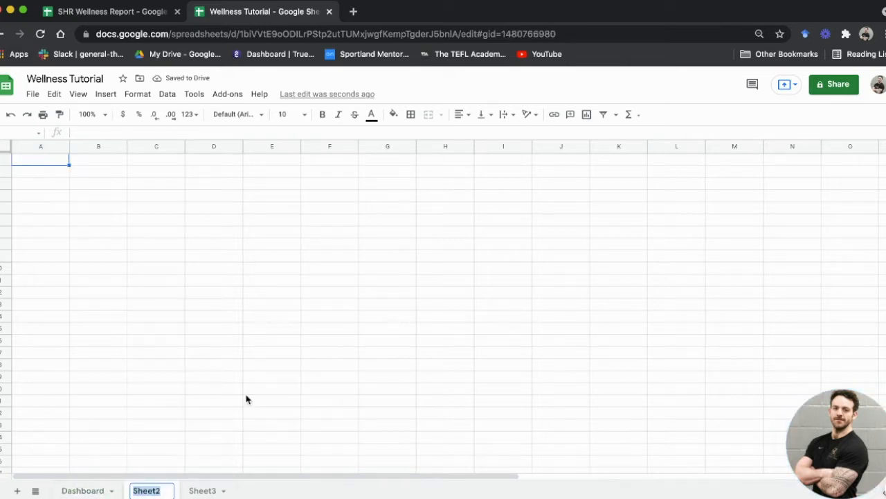
pyautogui.write('Workings')
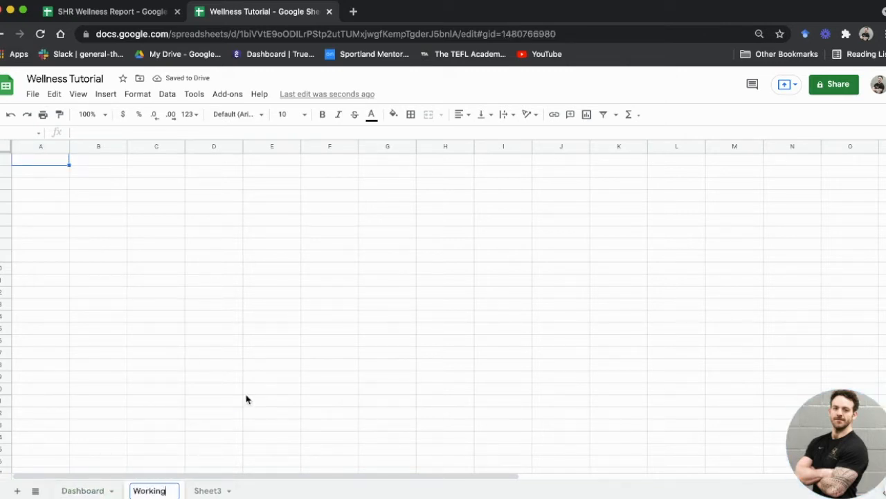
pyautogui.click(270, 340)
pyautogui.doubleClick(217, 491)
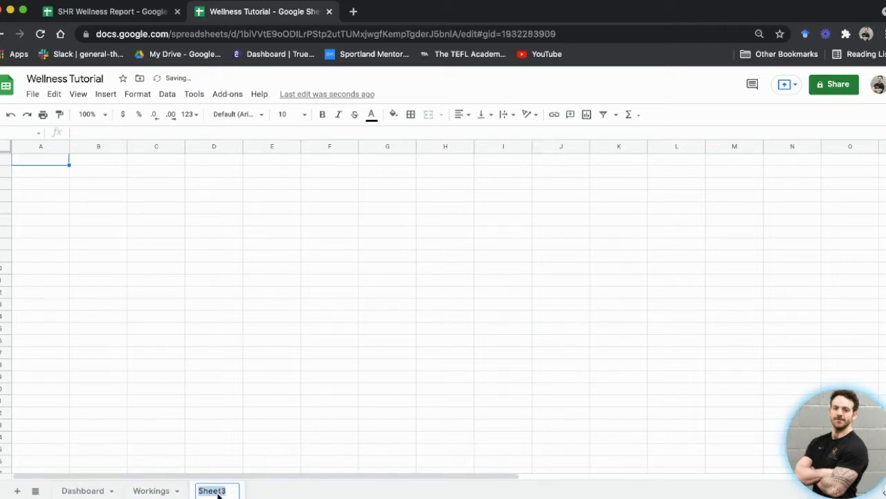
pyautogui.write('Lists')
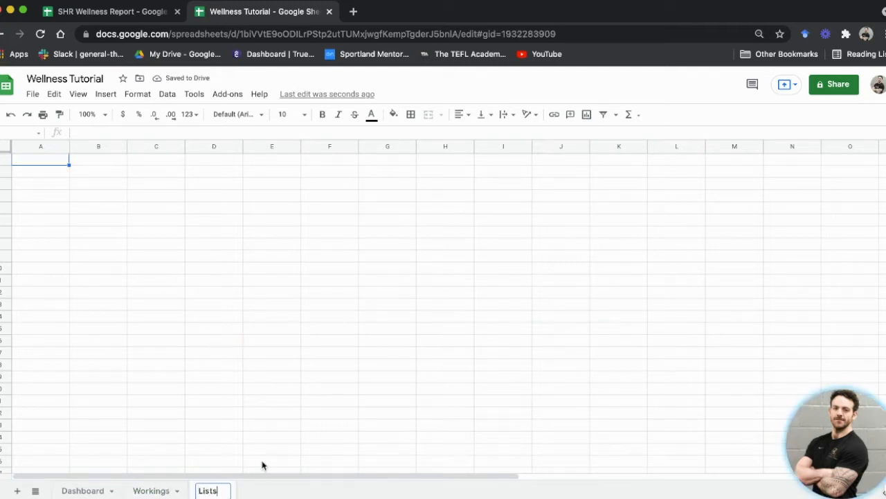
pyautogui.click(289, 351)
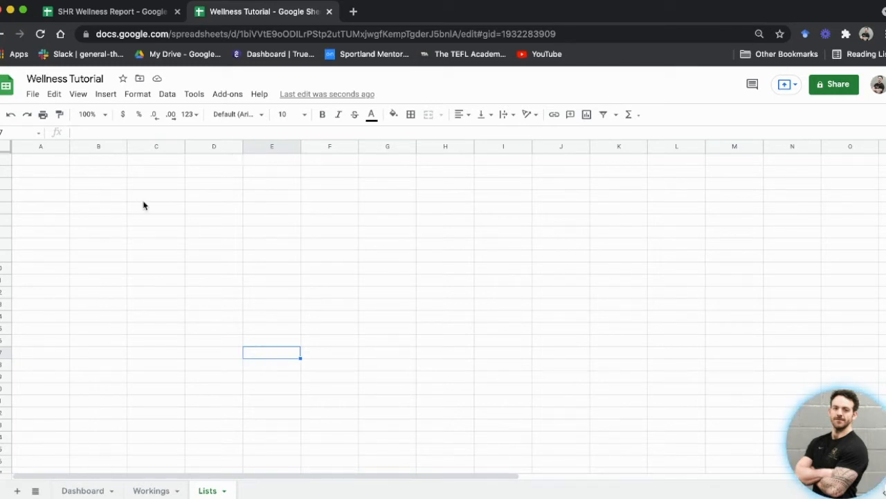
# Create a form linked to the spreadsheet and move its Form Responses 1 sheet to after the Lists sheet.
pyautogui.click(189, 96)
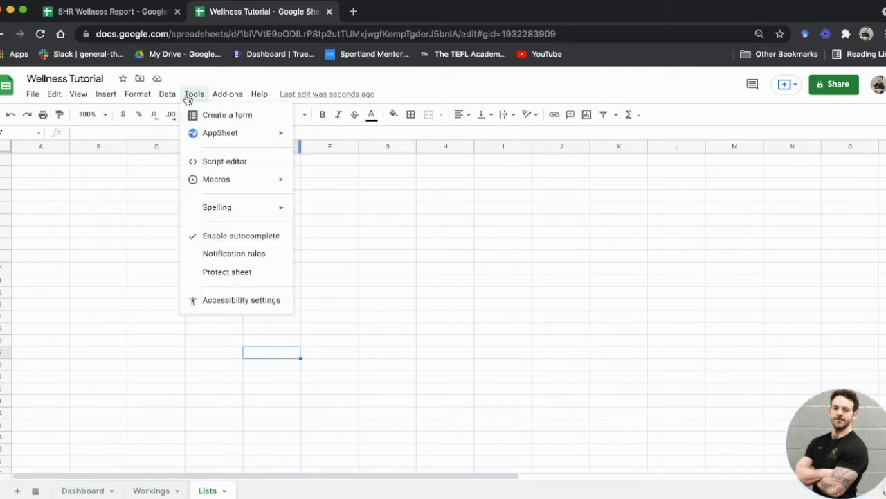
pyautogui.click(225, 117)
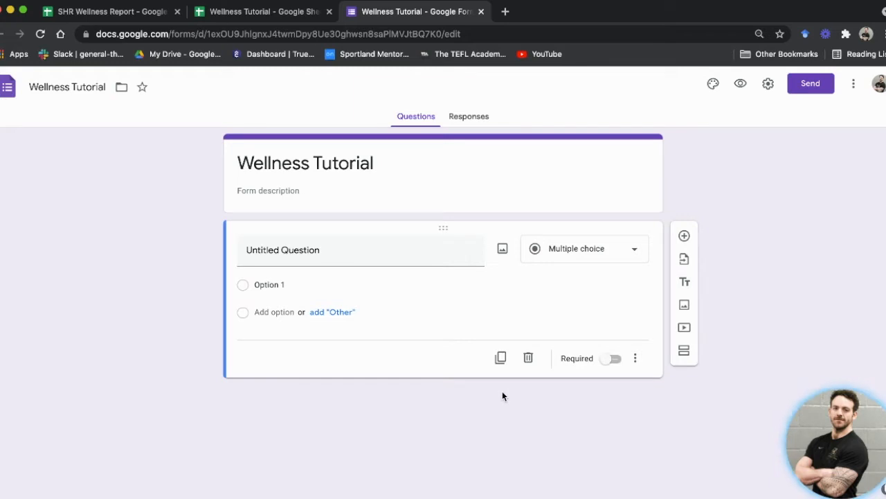
pyautogui.click(260, 15)
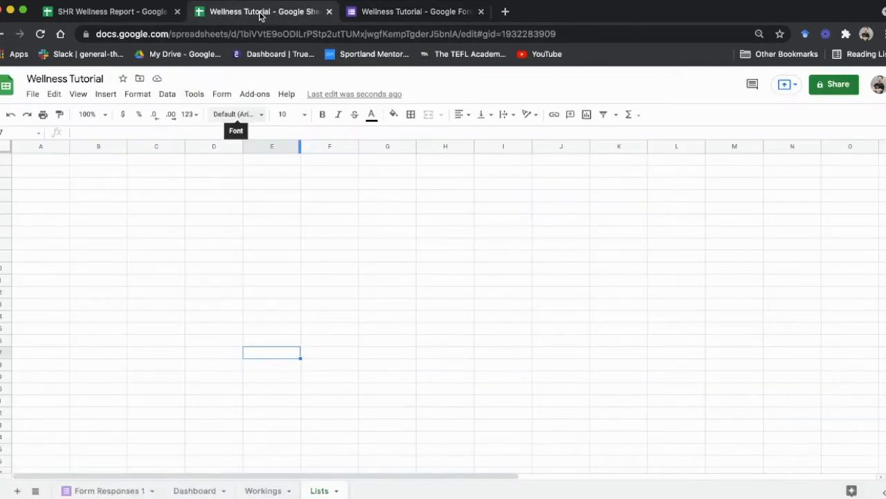
pyautogui.click(99, 493)
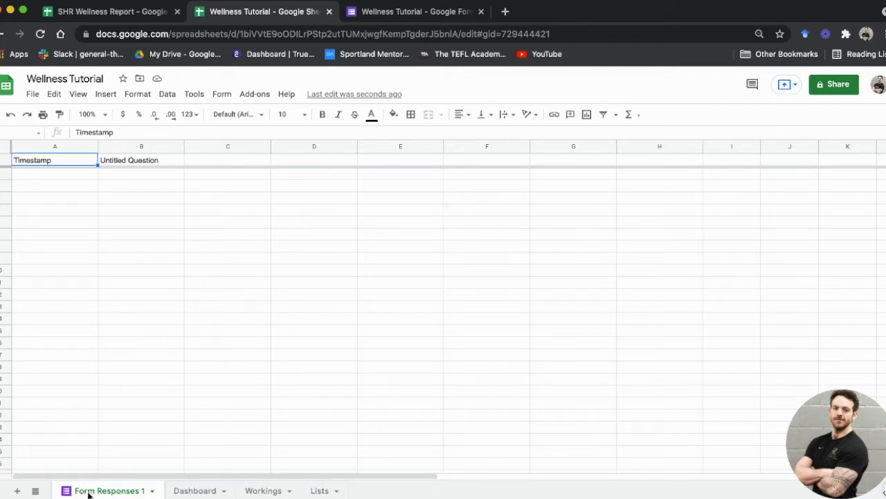
pyautogui.moveTo(89, 494); pyautogui.dragTo(347, 490)
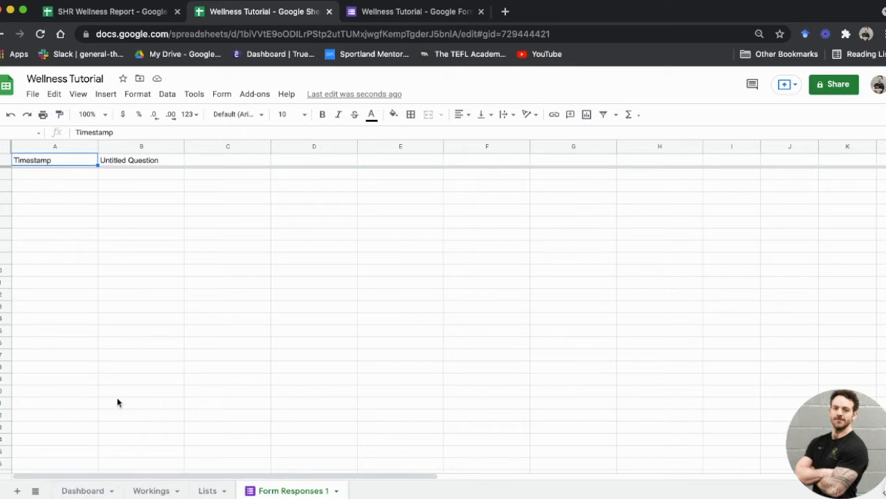
# On the Lists sheet, enter the heading ListNames in A1 and Athlete 1 in A2.
pyautogui.click(210, 492)
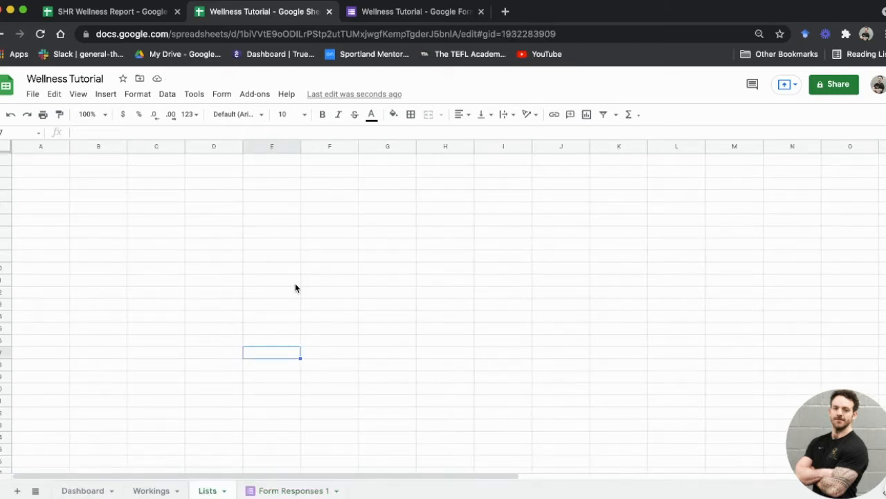
pyautogui.click(46, 160)
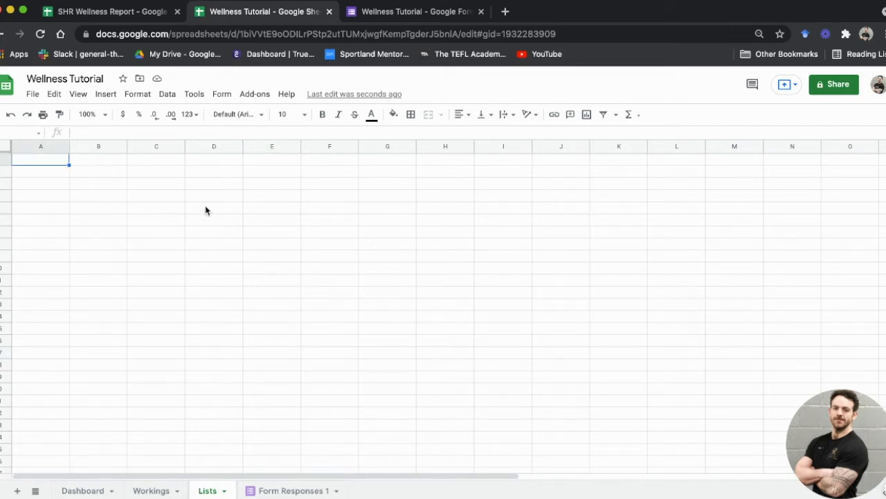
pyautogui.write('List')
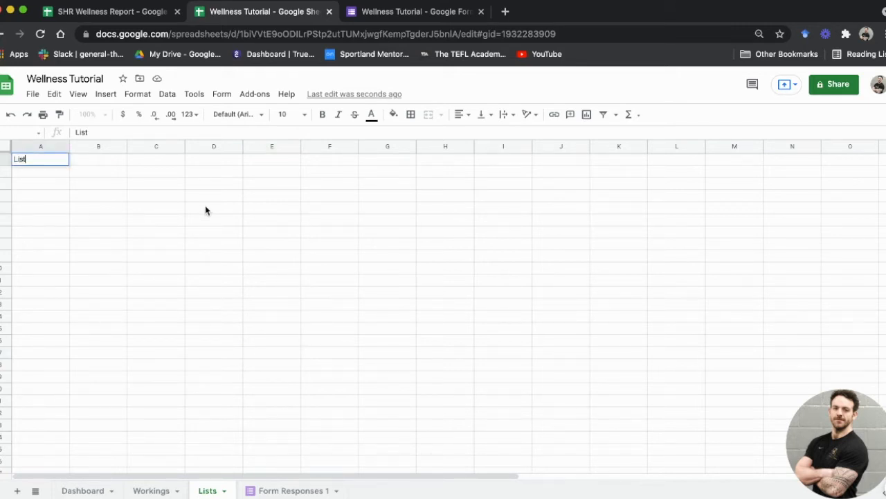
pyautogui.write('Names')
pyautogui.press('Return')
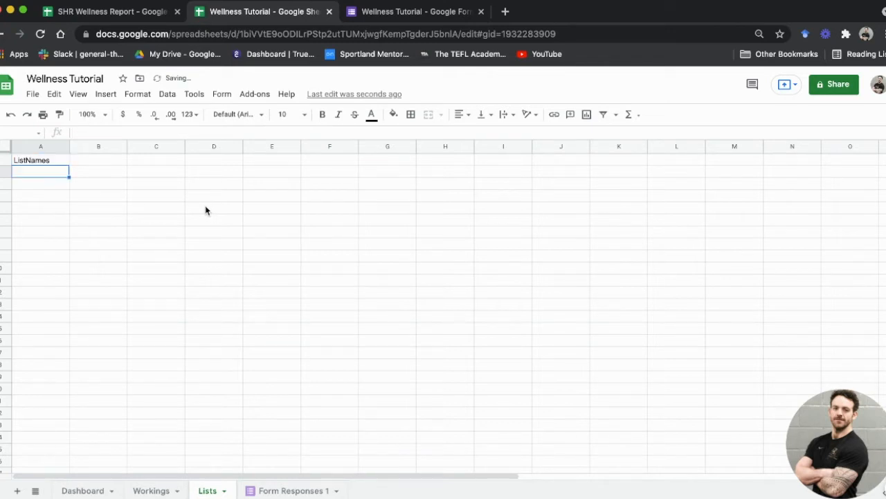
pyautogui.write('Athlete 1')
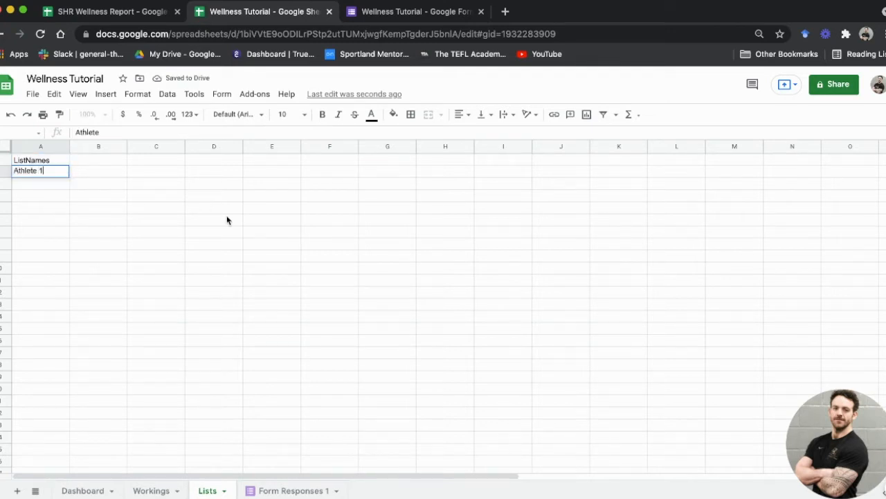
pyautogui.press('Return')
# Fill the athlete series down column A from Athlete 1 to Athlete 15 in A16.
pyautogui.click(53, 173)
pyautogui.moveTo(70, 178); pyautogui.dragTo(57, 340)
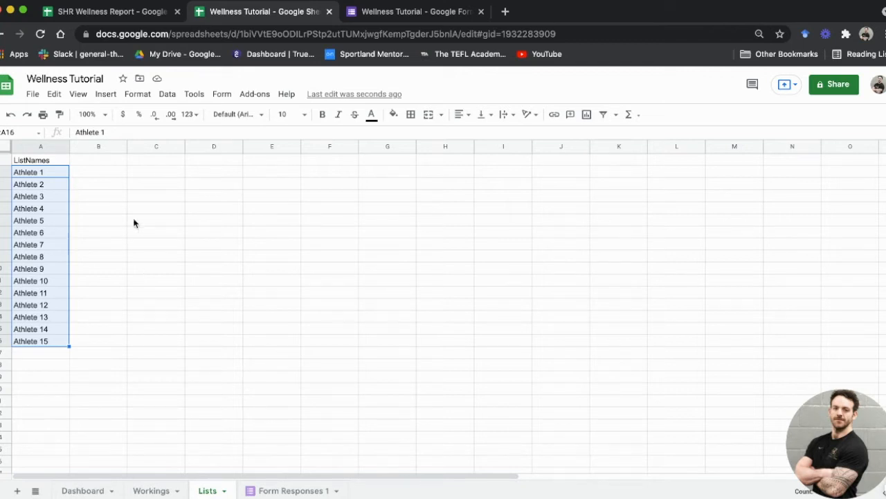
pyautogui.click(97, 183)
# Create a named range called ListNames for column A of the Lists sheet, starting at A2 to exclude the heading.
pyautogui.moveTo(55, 174); pyautogui.dragTo(51, 344)
pyautogui.click(37, 147)
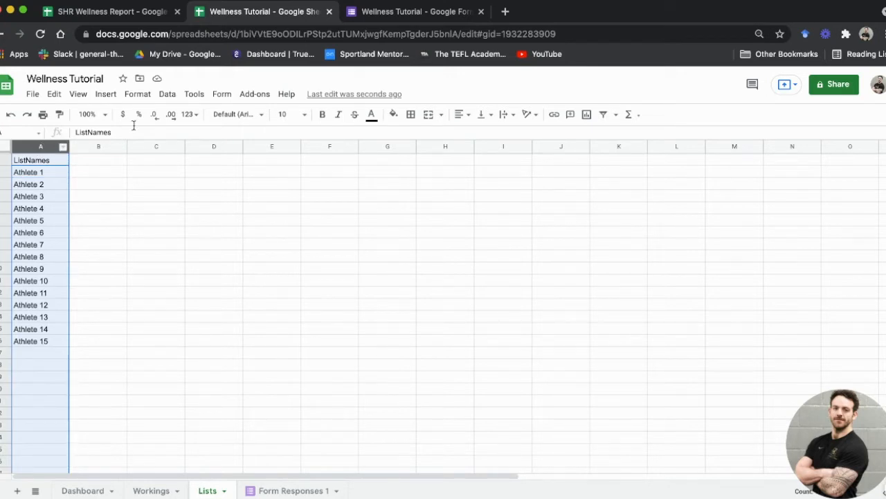
pyautogui.click(169, 94)
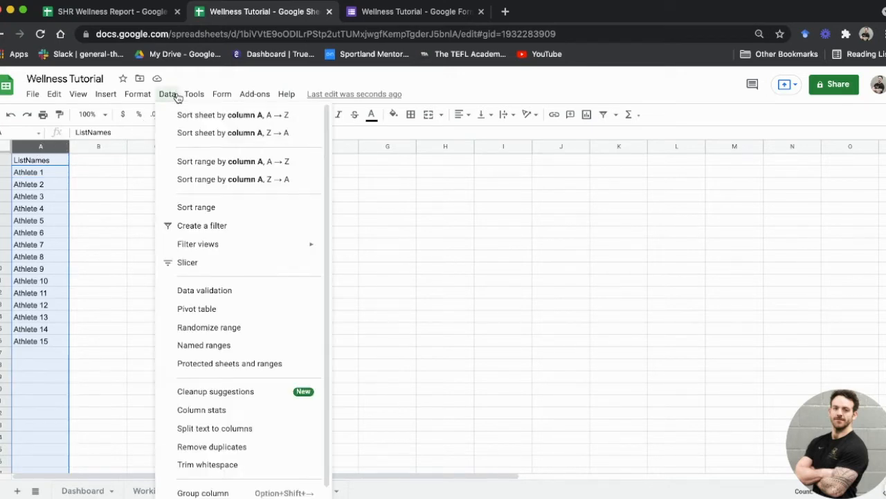
pyautogui.click(212, 347)
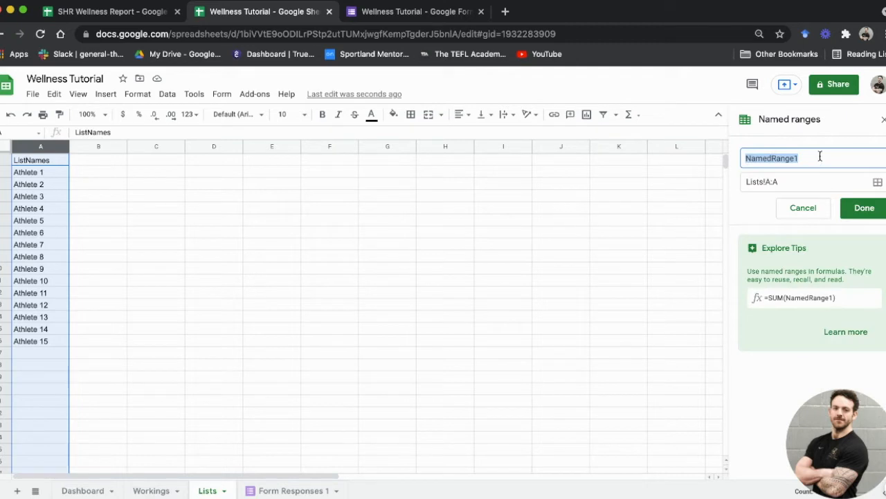
pyautogui.write('ListNames')
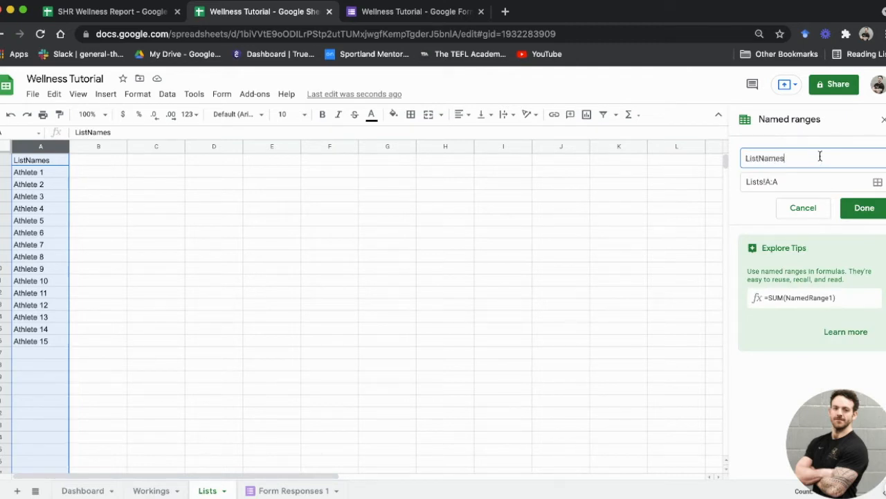
pyautogui.click(781, 180)
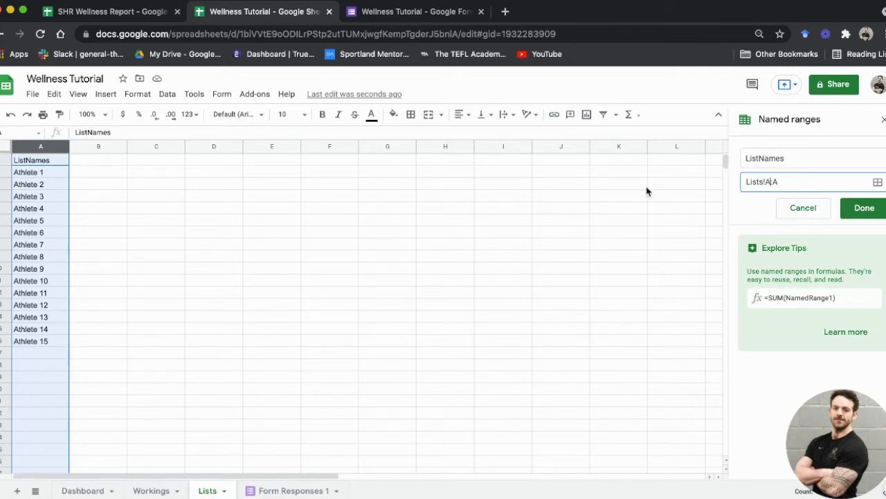
pyautogui.write('2')
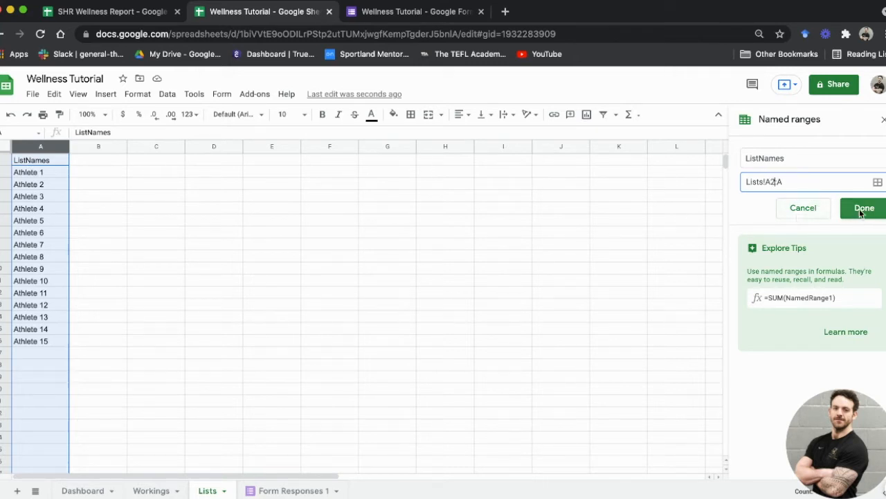
pyautogui.click(860, 212)
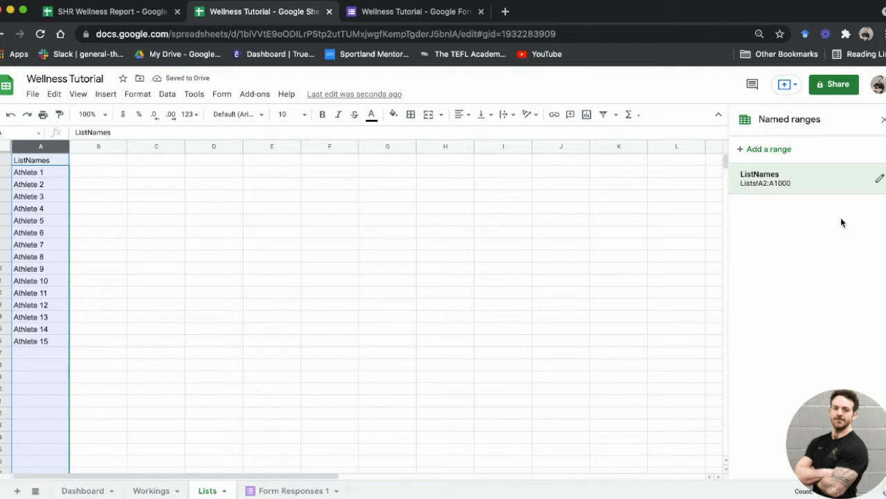
# Enter the heading ListWeeks in C1 of the Lists sheet and select the cell below it.
pyautogui.click(144, 160)
pyautogui.write('ListWeeks')
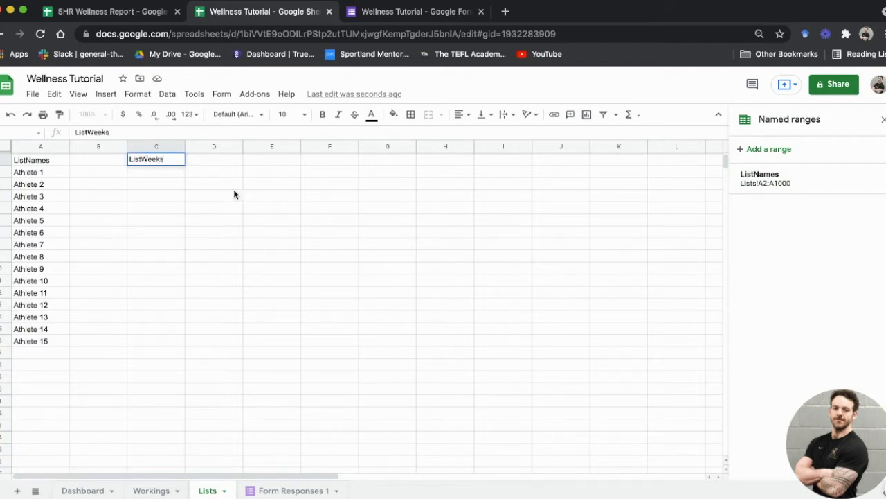
pyautogui.click(166, 172)
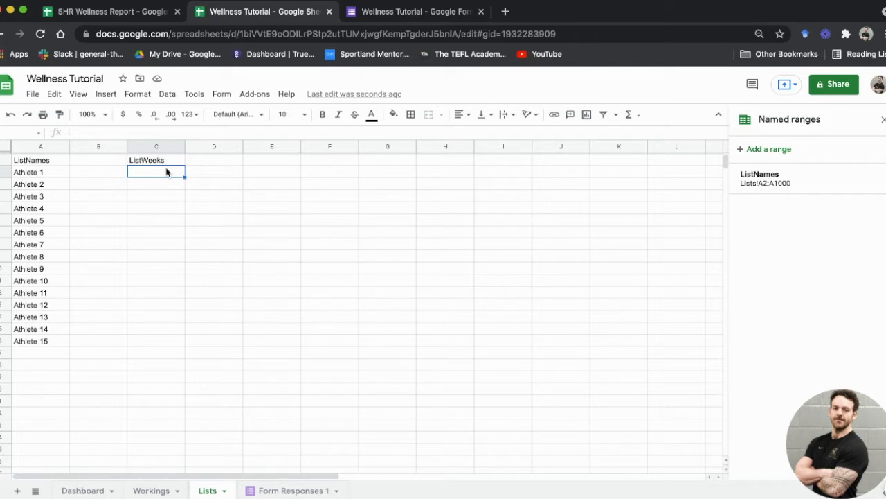
# Change the spreadsheet's locale to United Kingdom and save and reload the settings.
pyautogui.click(32, 96)
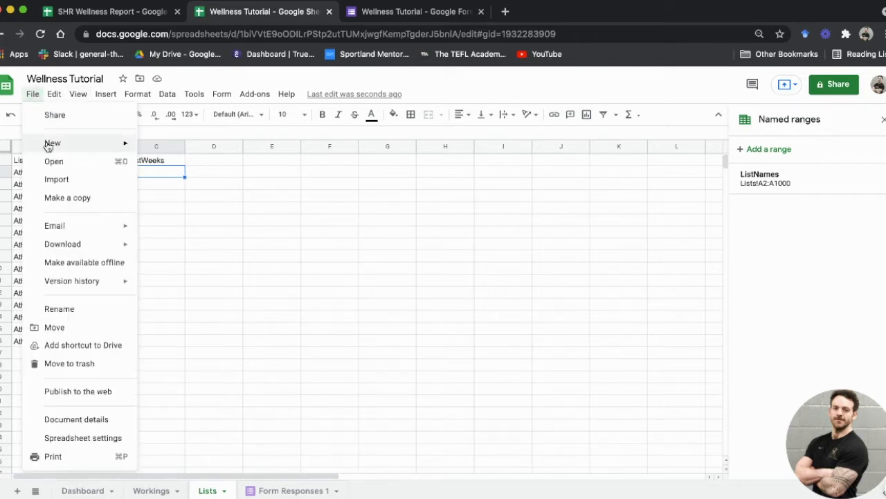
pyautogui.click(77, 439)
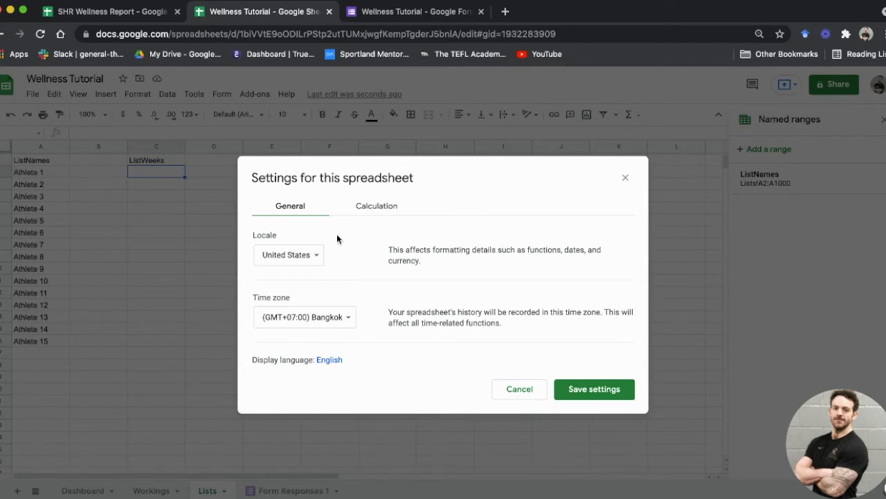
pyautogui.click(315, 255)
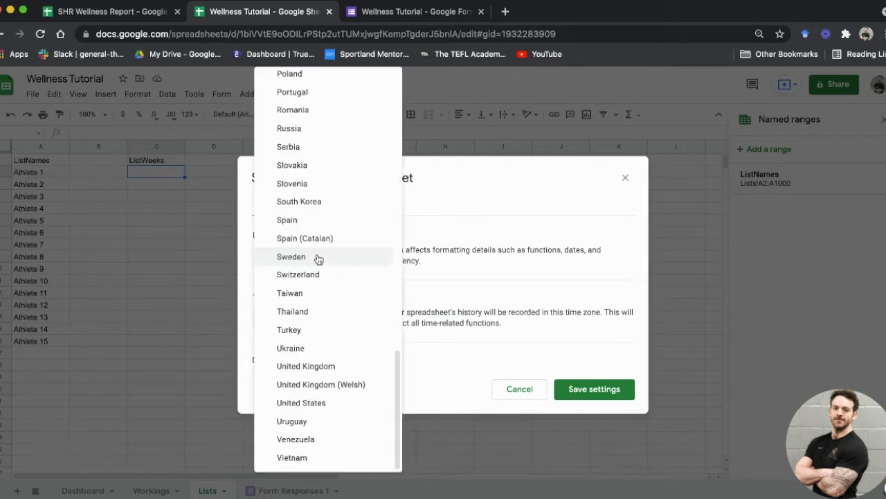
pyautogui.click(329, 367)
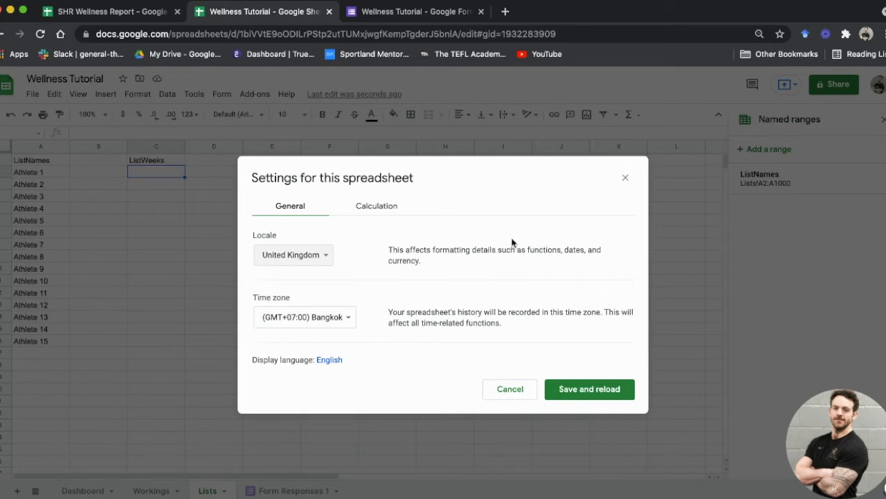
pyautogui.click(589, 389)
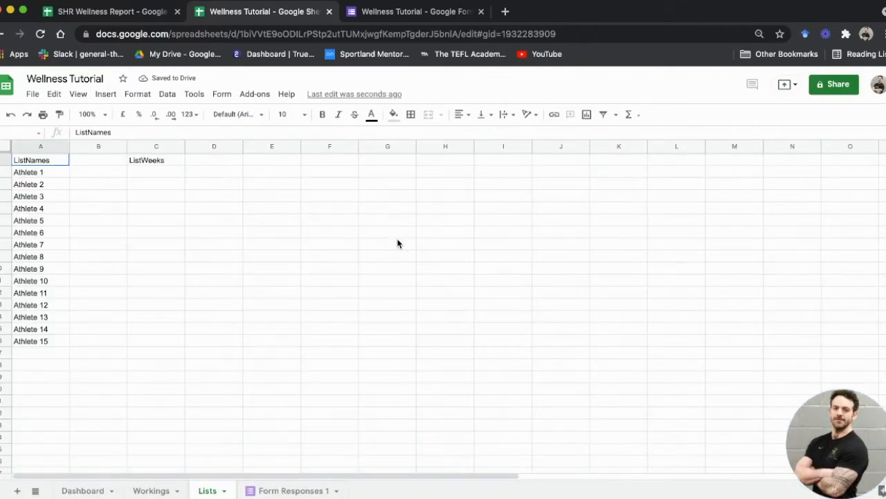
# Enter 1/8/21 in C2 of the Lists sheet and apply the Date number format to column C.
pyautogui.click(168, 171)
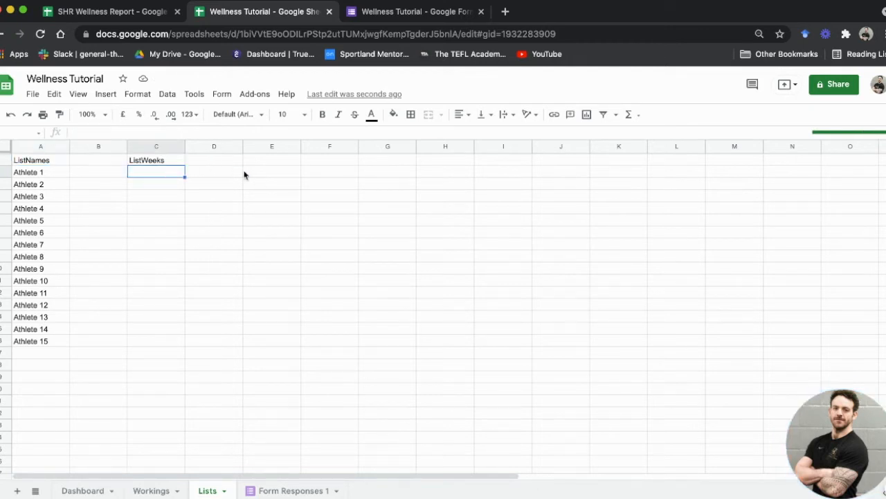
pyautogui.write('1/8/21')
pyautogui.press('Return')
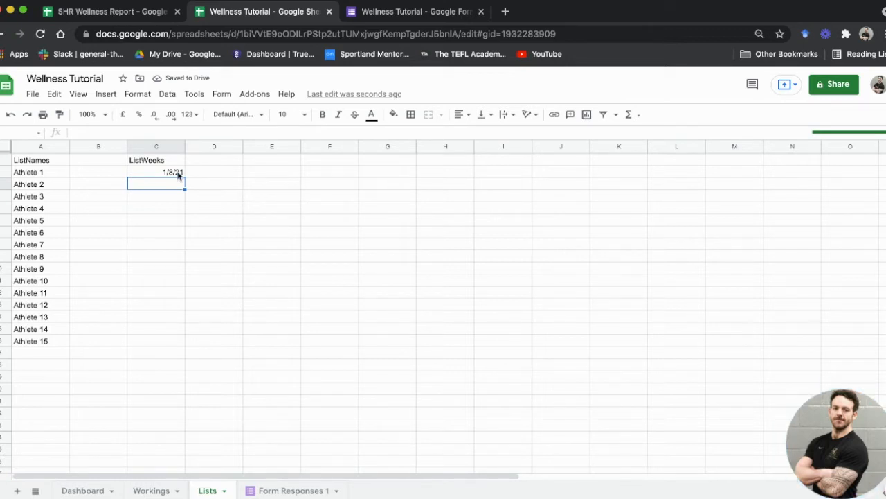
pyautogui.click(157, 147)
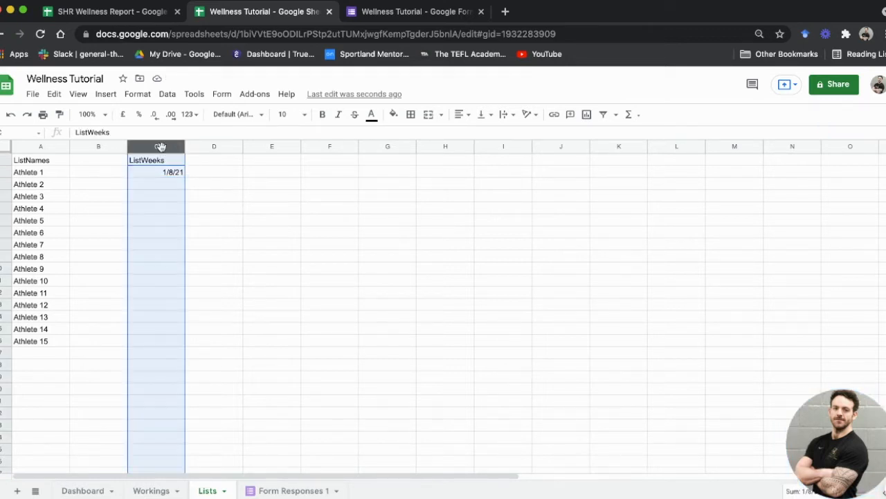
pyautogui.click(192, 117)
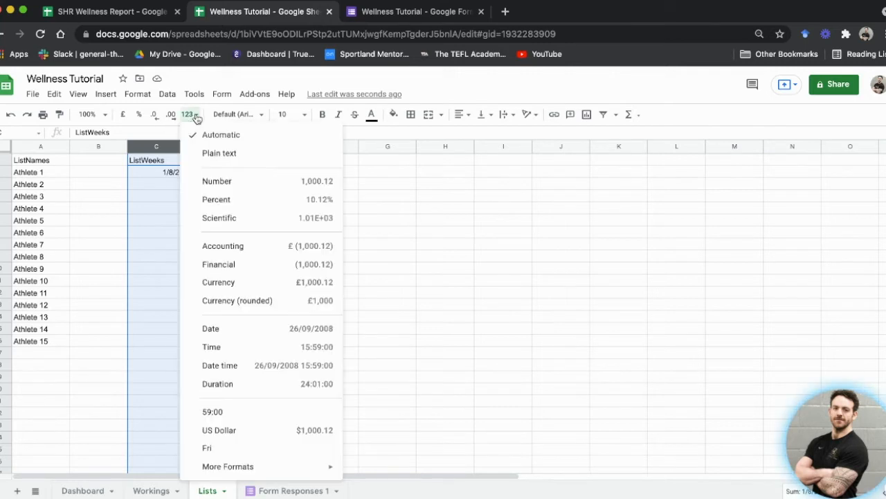
pyautogui.click(288, 331)
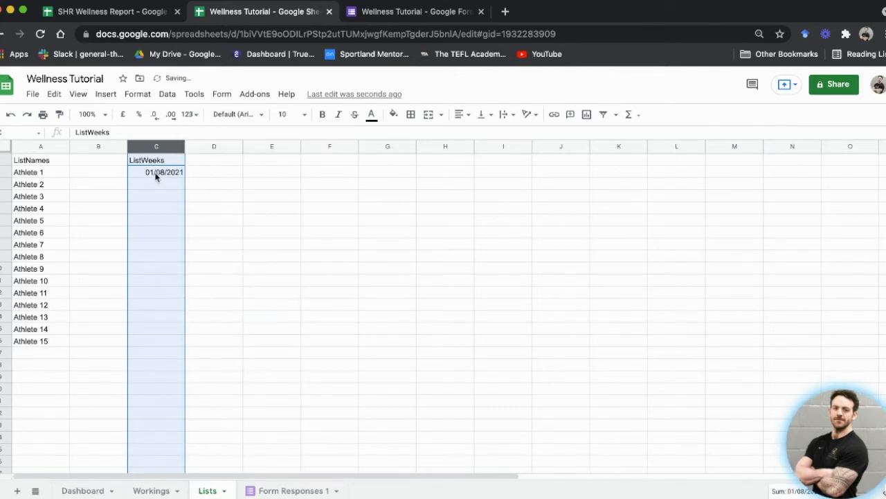
pyautogui.click(225, 185)
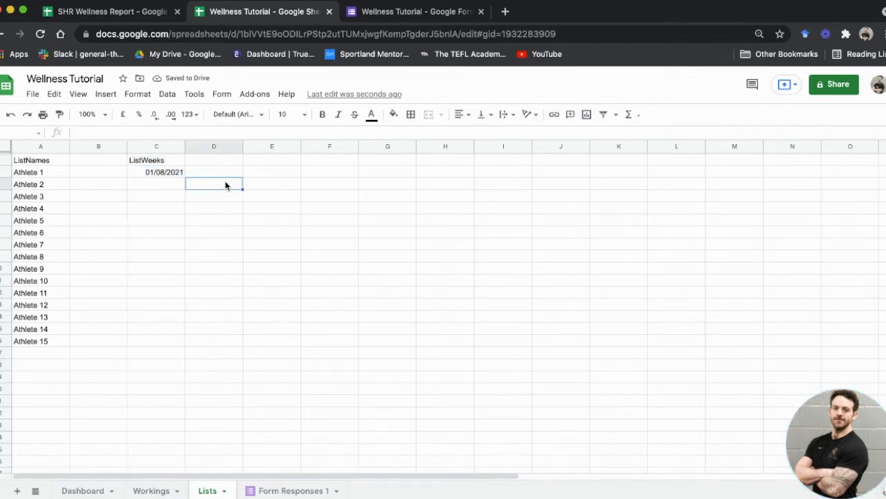
# Enter the formula =C2+7 in C3 to add one week to the starting date.
pyautogui.click(148, 186)
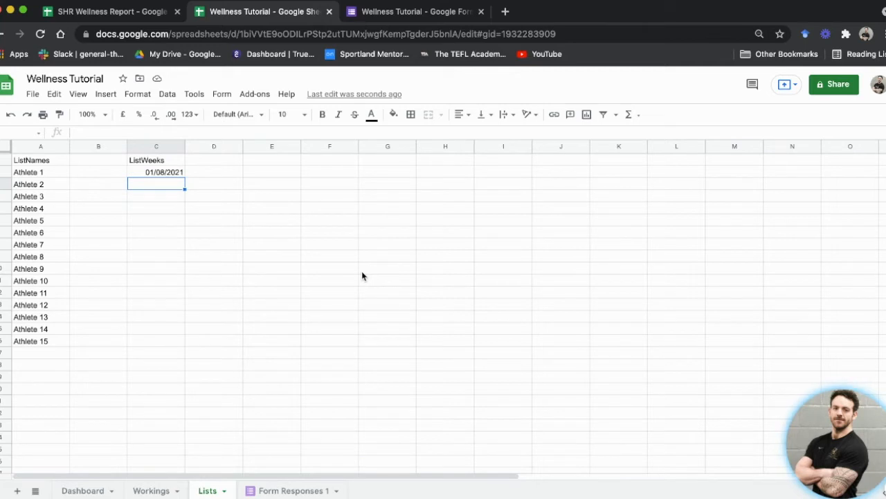
pyautogui.write('=')
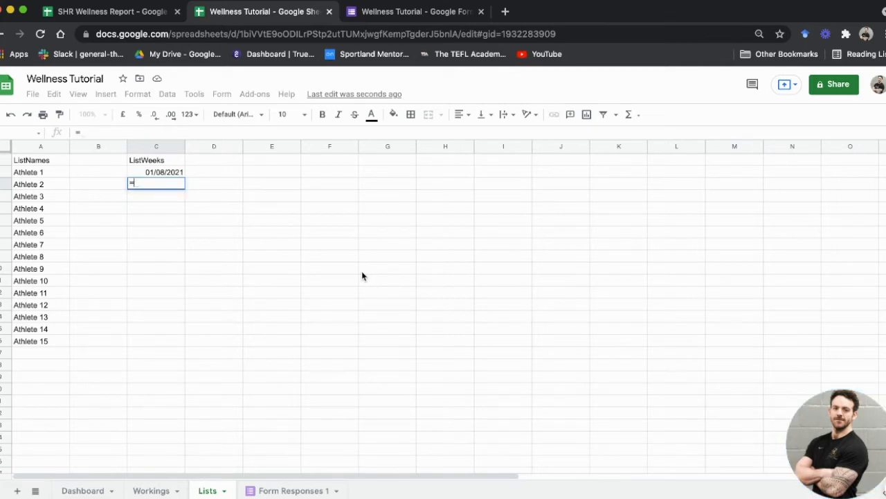
pyautogui.click(171, 171)
pyautogui.write('+7')
pyautogui.press('Return')
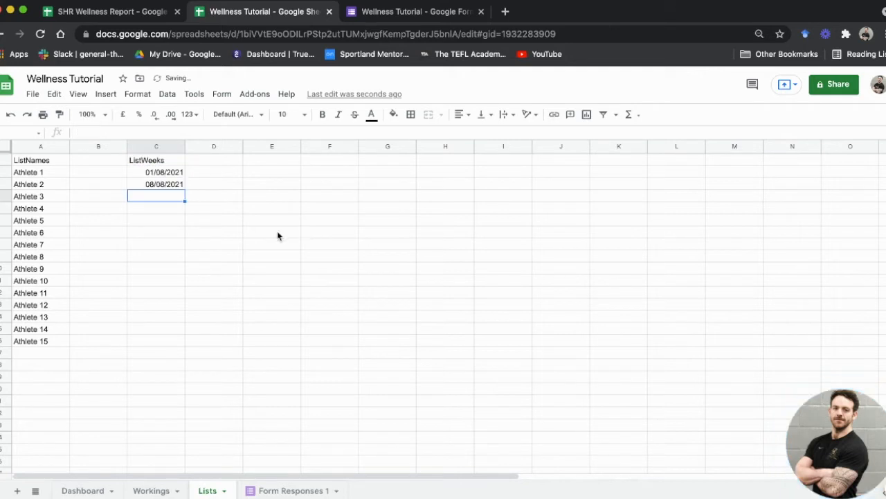
# Fill the weekly date formula from C3 down to C24 and clear C24 so the list ends at 26/12/2021.
pyautogui.click(181, 187)
pyautogui.moveTo(184, 190)
pyautogui.mouseDown()
pyautogui.moveTo(186, 439)
pyautogui.moveTo(182, 184)
pyautogui.mouseUp()
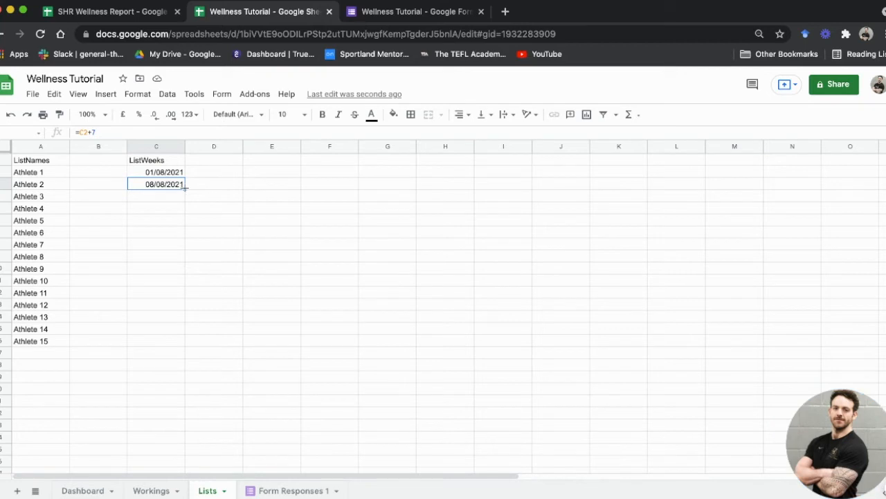
pyautogui.moveTo(185, 188); pyautogui.dragTo(212, 436)
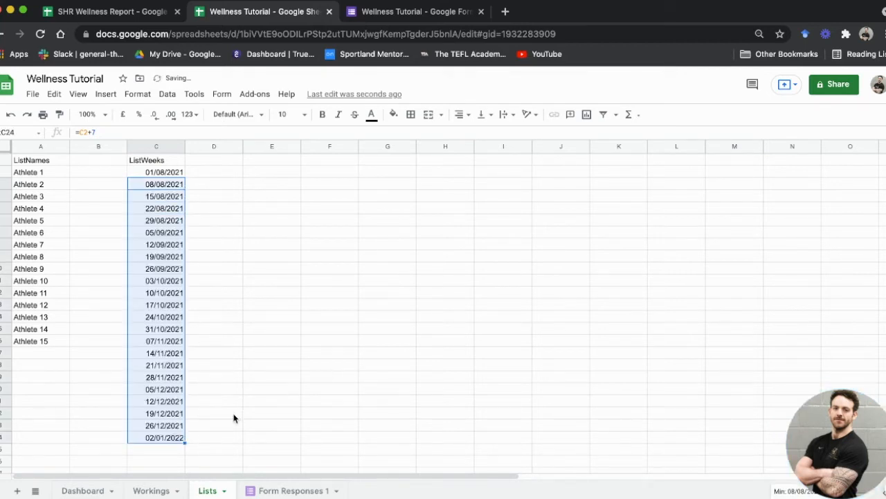
pyautogui.click(173, 437)
pyautogui.press('Delete')
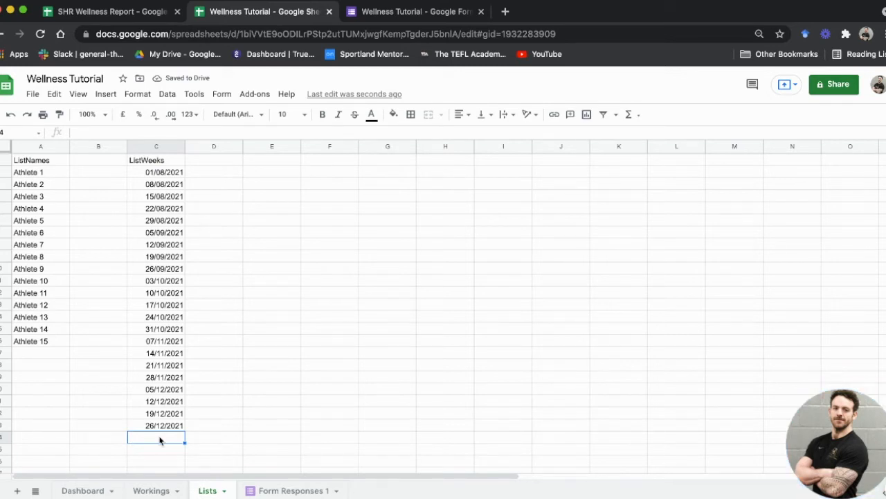
# Create a named range called ListWeeks for column C of the Lists sheet, starting at C2 to exclude the heading.
pyautogui.click(152, 146)
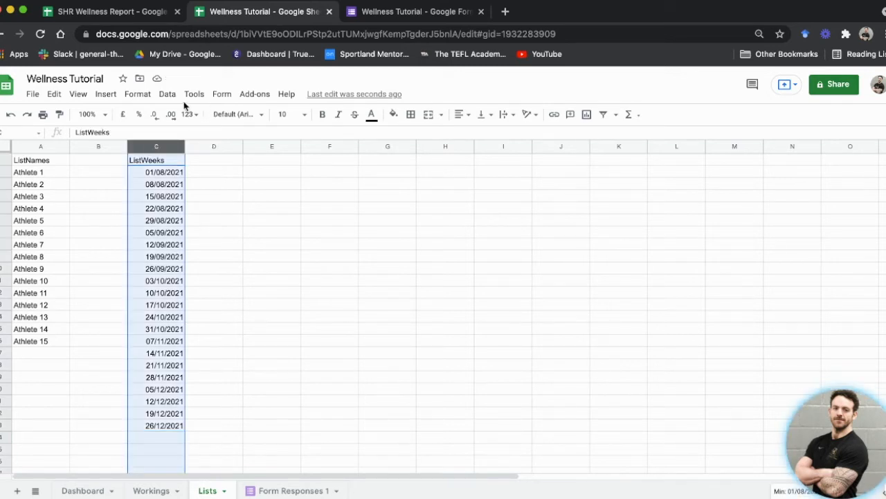
pyautogui.click(167, 94)
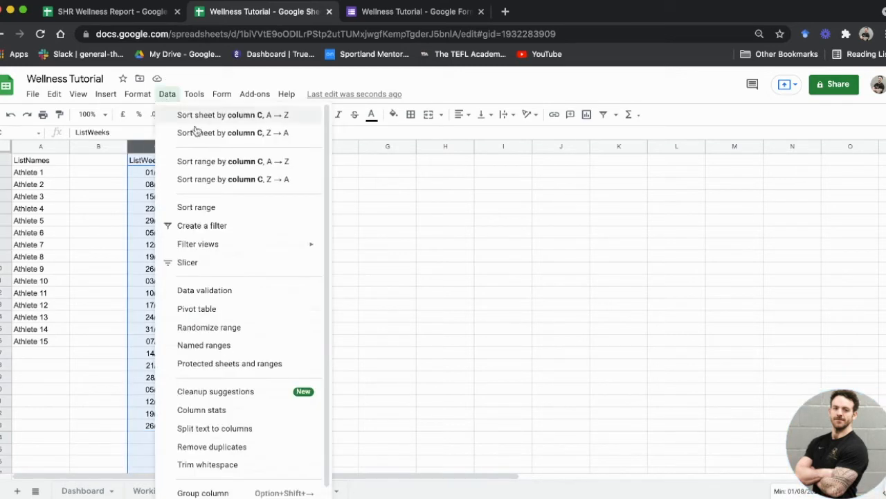
pyautogui.click(244, 345)
pyautogui.write('Lis')
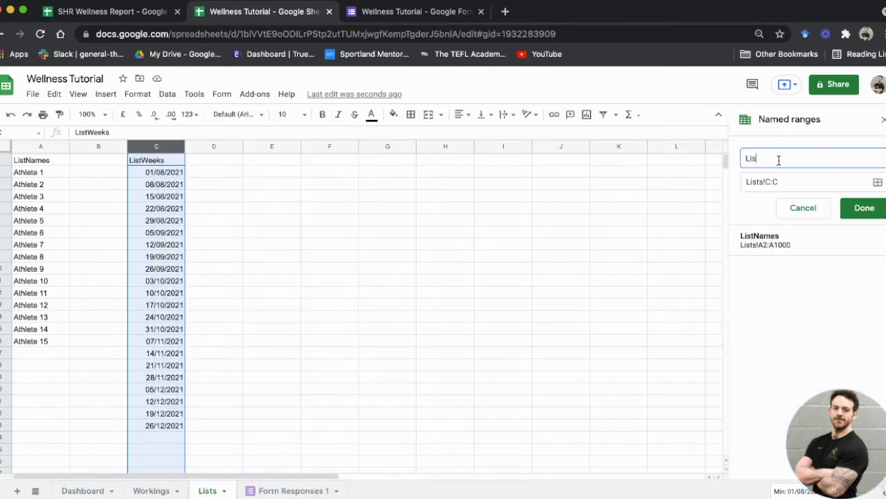
pyautogui.write('tWeeks')
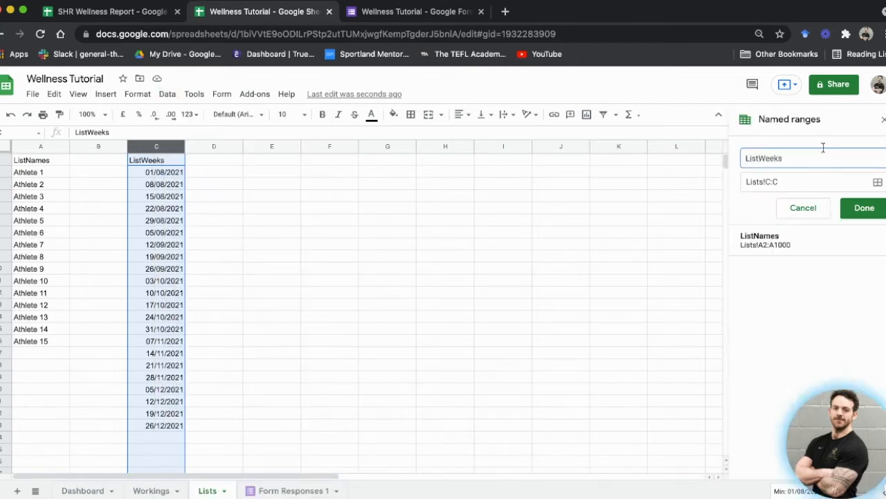
pyautogui.click(767, 182)
pyautogui.write('2')
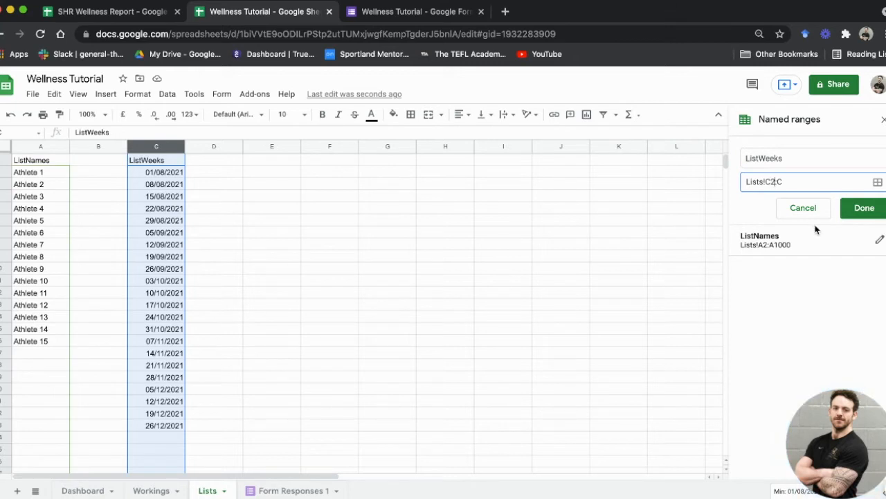
pyautogui.click(862, 207)
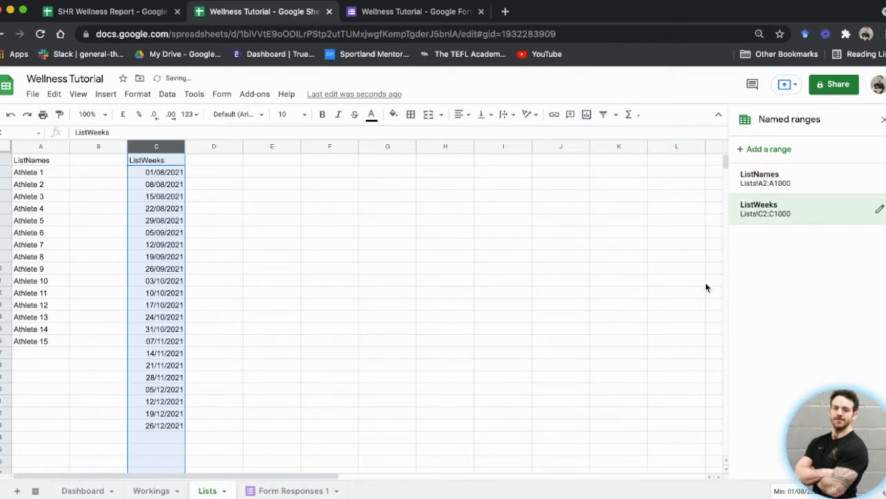
pyautogui.click(883, 121)
# Enter the heading ListAreas in E1 and list the body areas beneath it, from Head and Neck in E2:E3 down to Feet in E17.
pyautogui.click(279, 161)
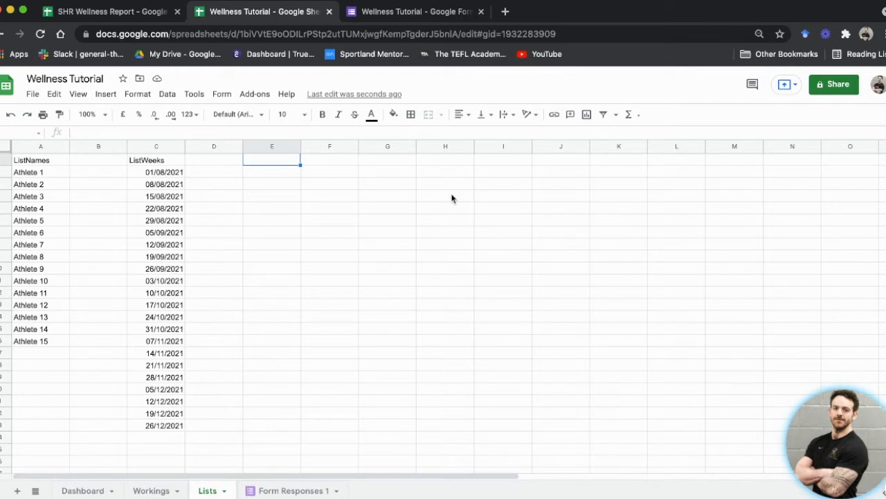
pyautogui.write('List')
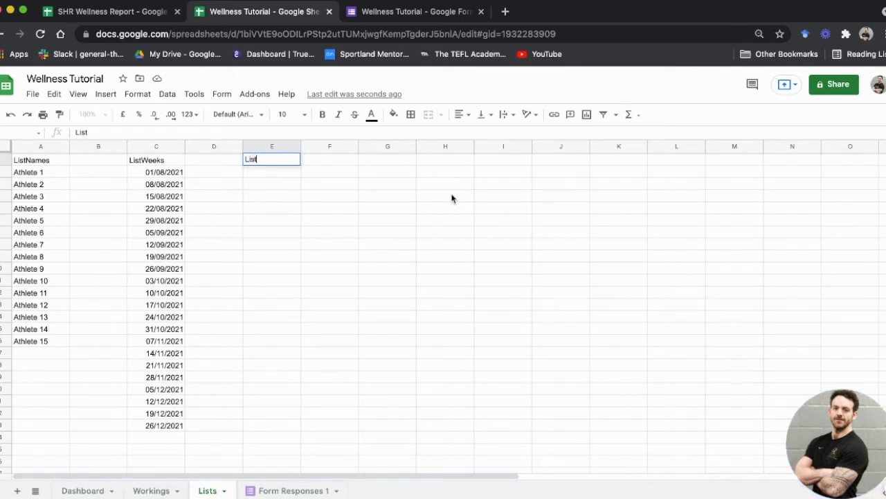
pyautogui.write('Areas')
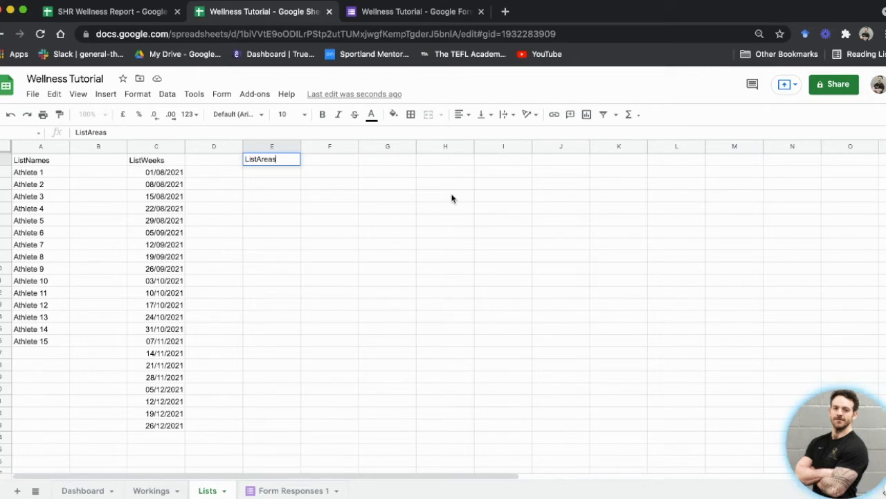
pyautogui.press('Return')
pyautogui.press('Return')
pyautogui.write('Neck')
pyautogui.press('Return')
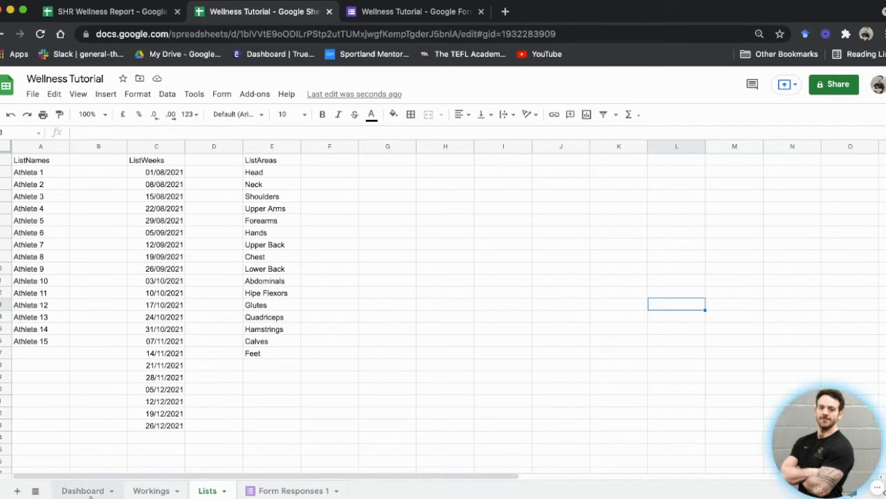
# Add a dropdown to A1 of the Dashboard sheet from the range listnames, rejecting invalid input, and check its options.
pyautogui.click(83, 490)
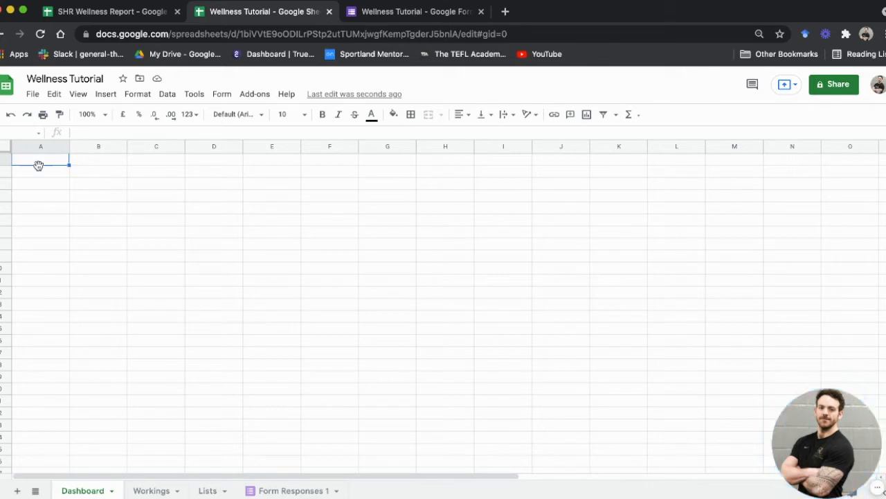
pyautogui.click(170, 95)
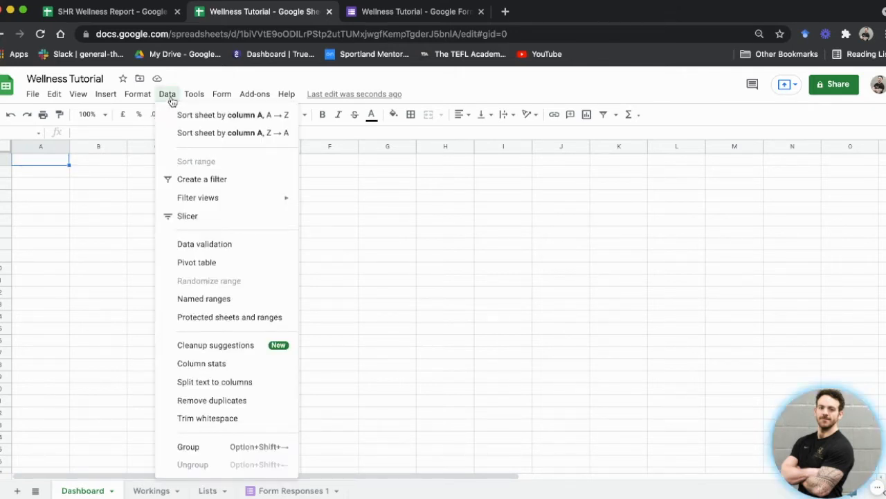
pyautogui.click(180, 246)
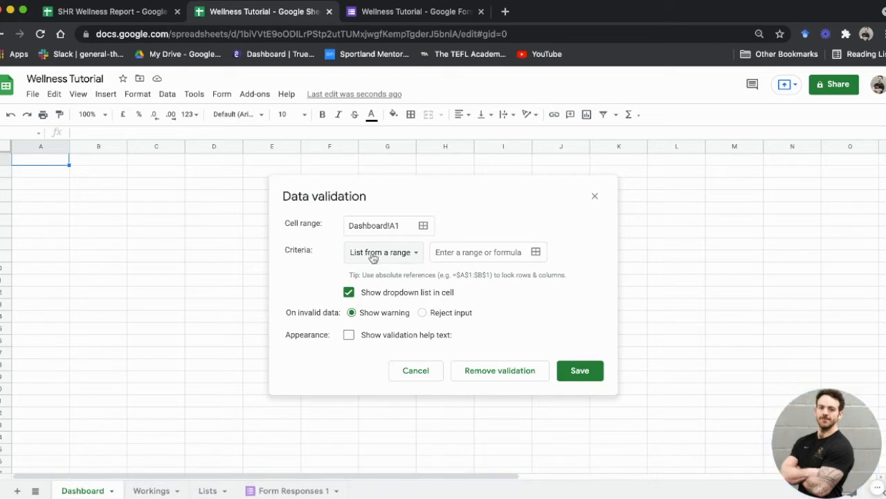
pyautogui.click(452, 252)
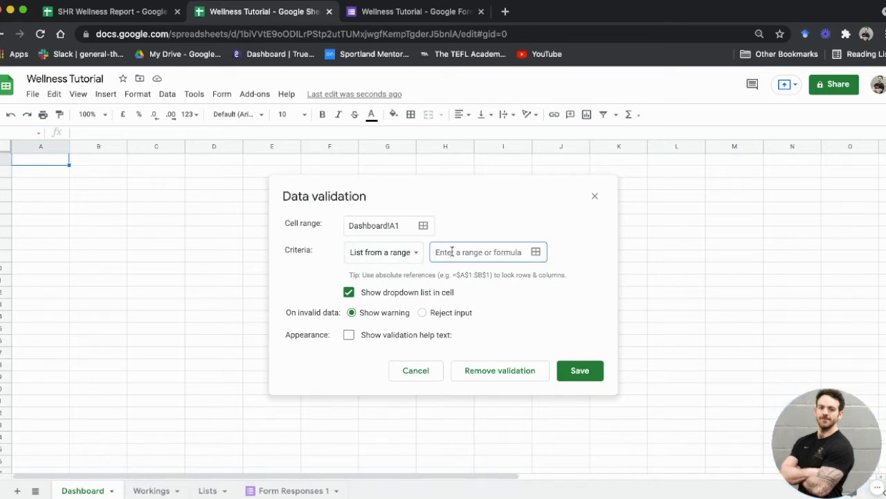
pyautogui.write('L')
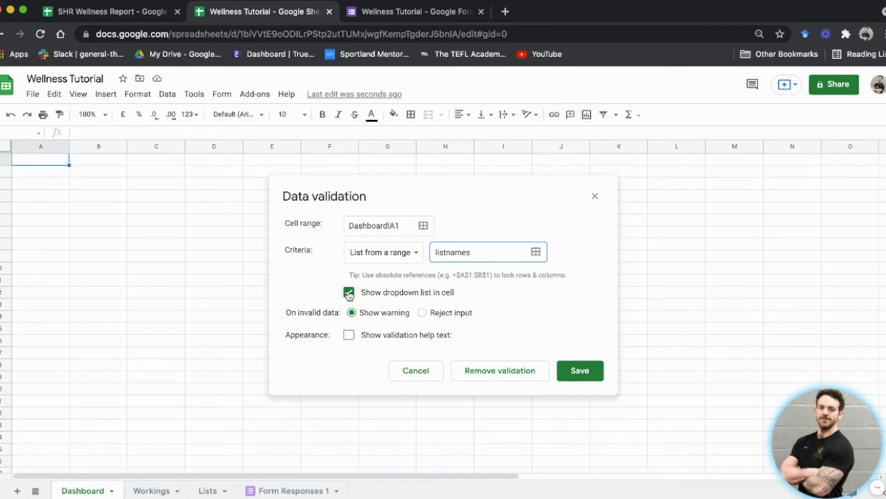
pyautogui.click(422, 312)
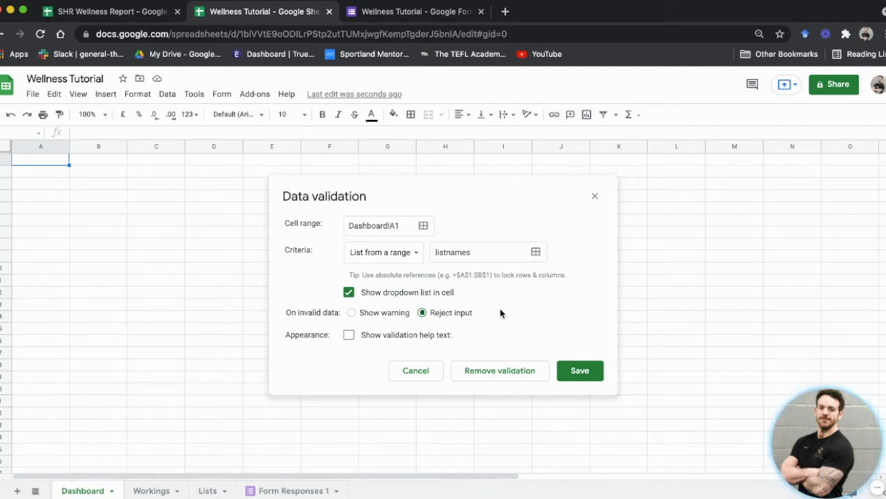
pyautogui.click(574, 371)
pyautogui.click(63, 159)
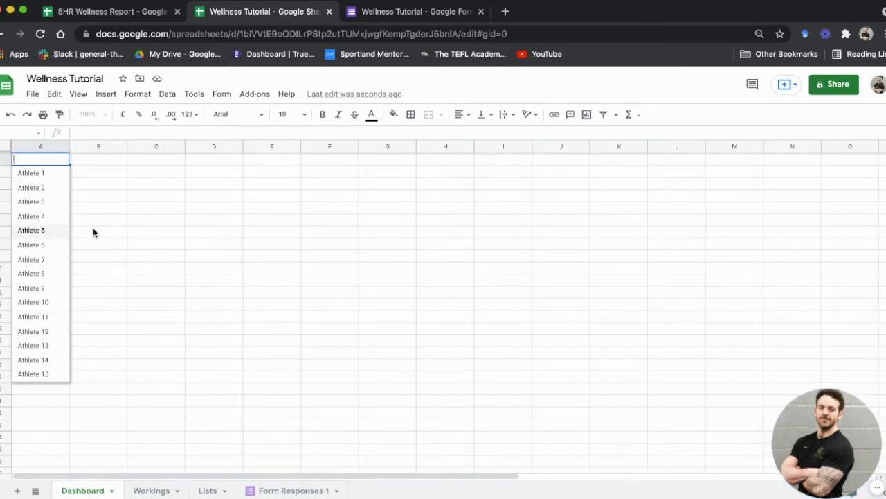
pyautogui.click(142, 222)
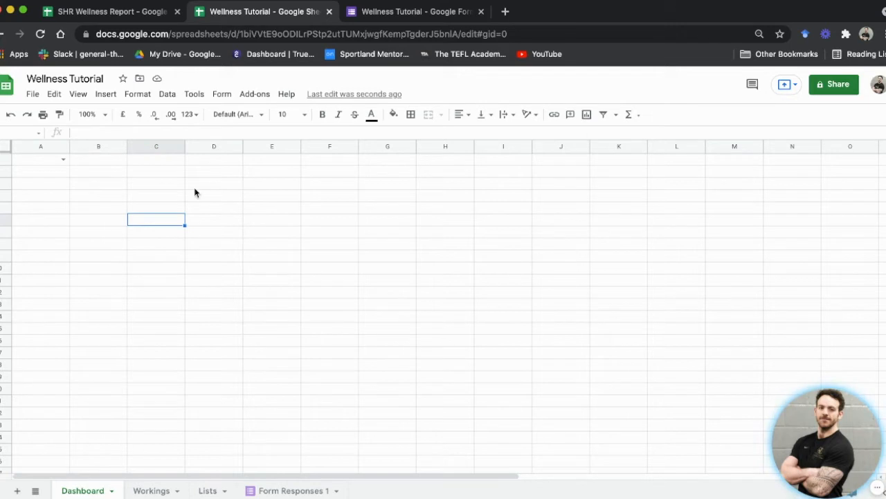
# Add the entry Hello in A17 of the Lists sheet and check the options of the Dashboard's A1 dropdown.
pyautogui.click(218, 492)
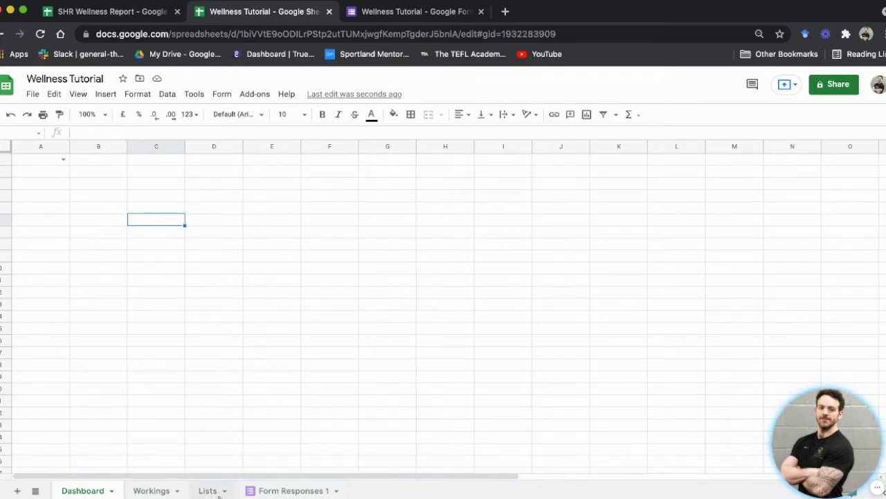
pyautogui.click(33, 352)
pyautogui.write('Hello')
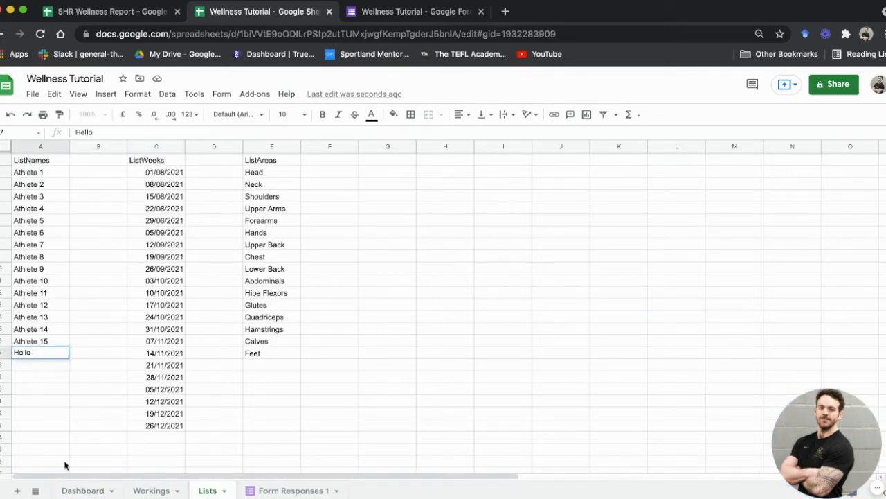
pyautogui.click(83, 490)
pyautogui.click(63, 160)
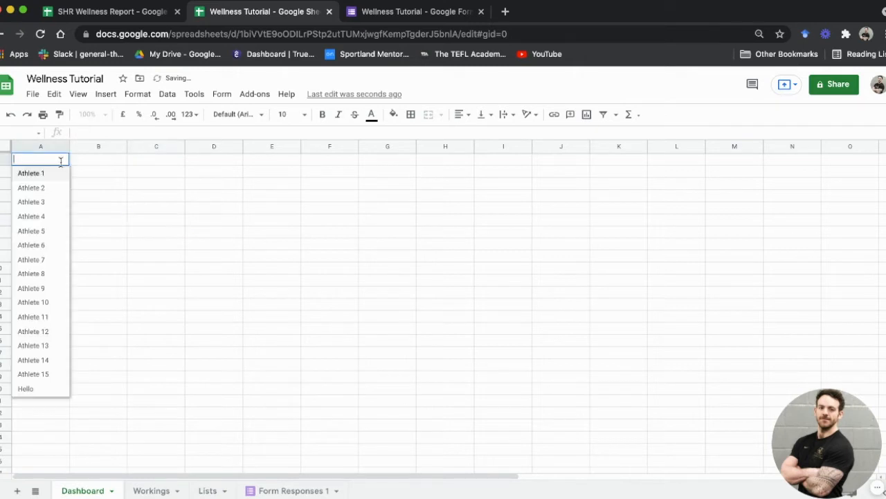
# Label the athlete selector by entering "<<< Select Athlete" in B1 of the Dashboard sheet.
pyautogui.click(106, 165)
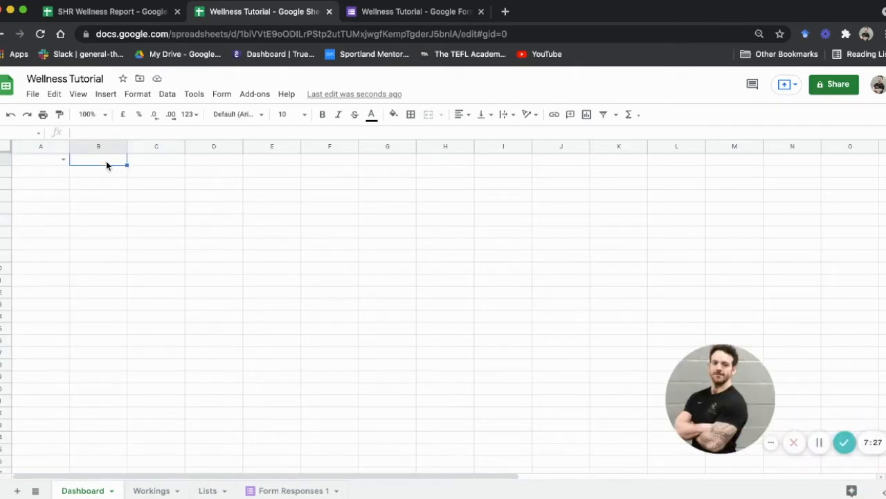
pyautogui.write('<<< Select Athlete')
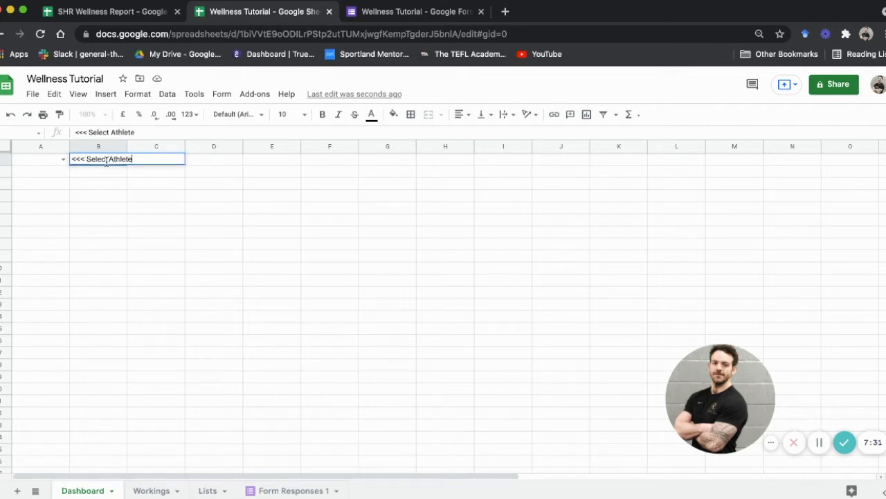
pyautogui.click(195, 201)
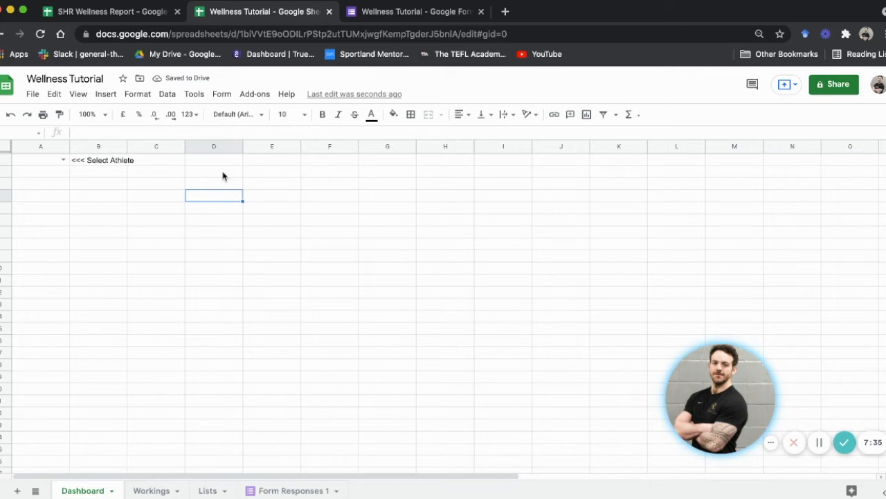
# Add a dropdown to D1 of the Dashboard sheet from the range listweeks, rejecting invalid input.
pyautogui.click(223, 164)
pyautogui.click(167, 94)
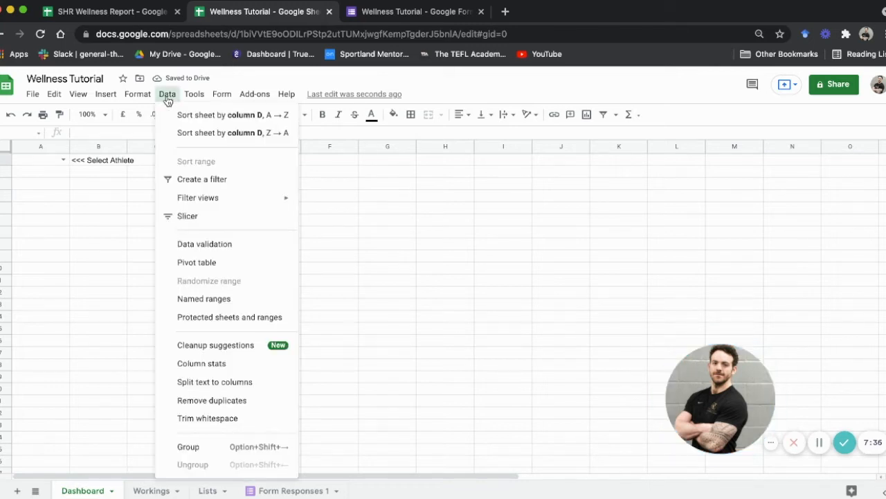
pyautogui.click(216, 249)
pyautogui.click(463, 252)
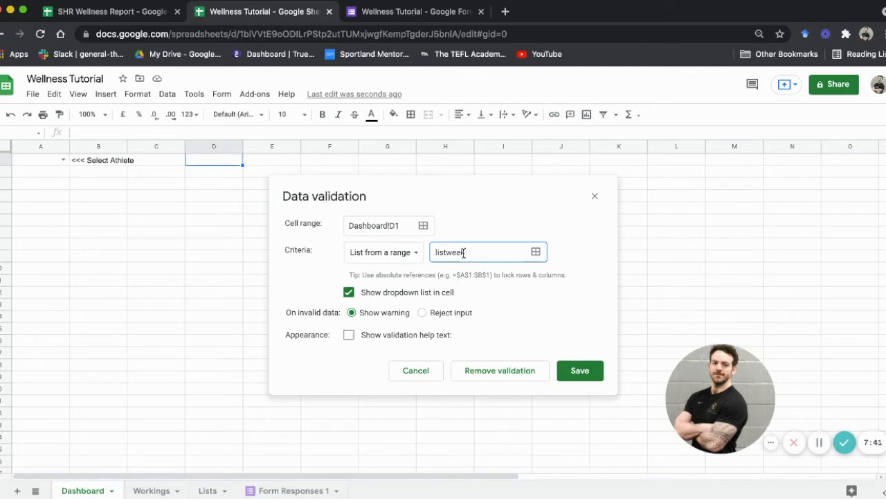
pyautogui.click(438, 312)
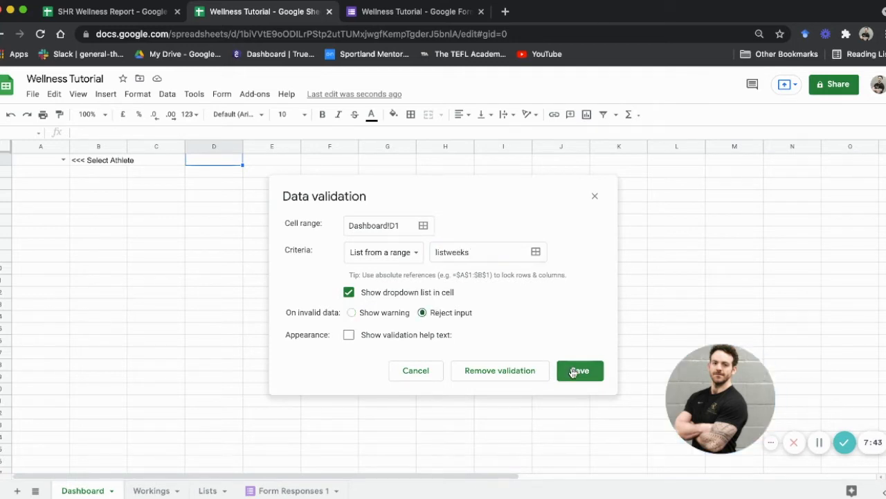
pyautogui.click(579, 370)
# Add a dropdown to G1 of the Dashboard sheet from the range listweeks, keeping the warning for invalid data.
pyautogui.click(388, 163)
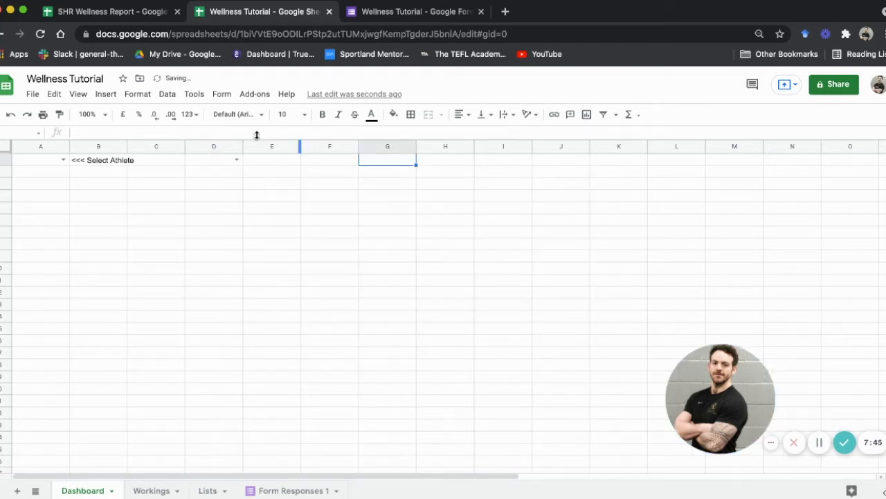
pyautogui.click(167, 95)
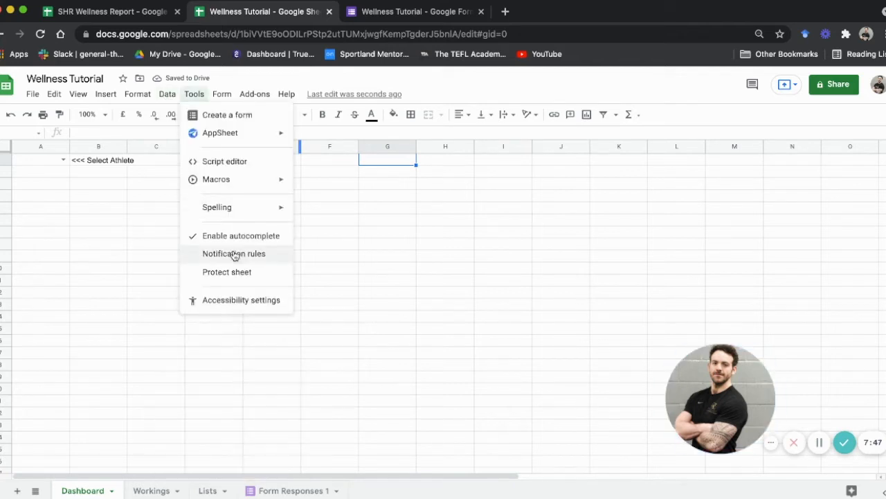
pyautogui.click(181, 244)
pyautogui.click(449, 252)
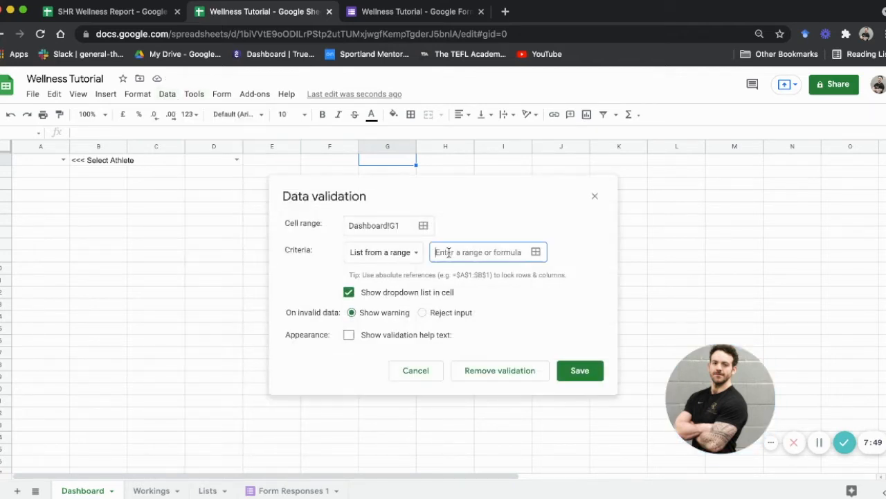
pyautogui.write('lists')
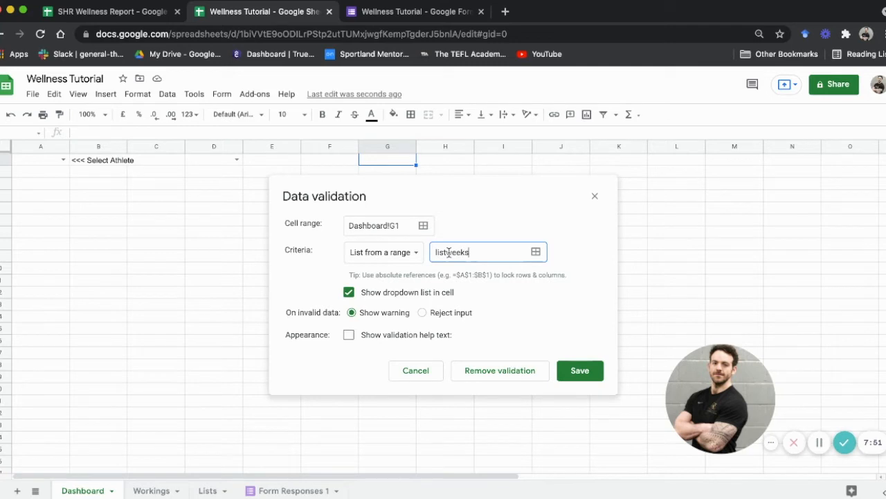
pyautogui.click(579, 371)
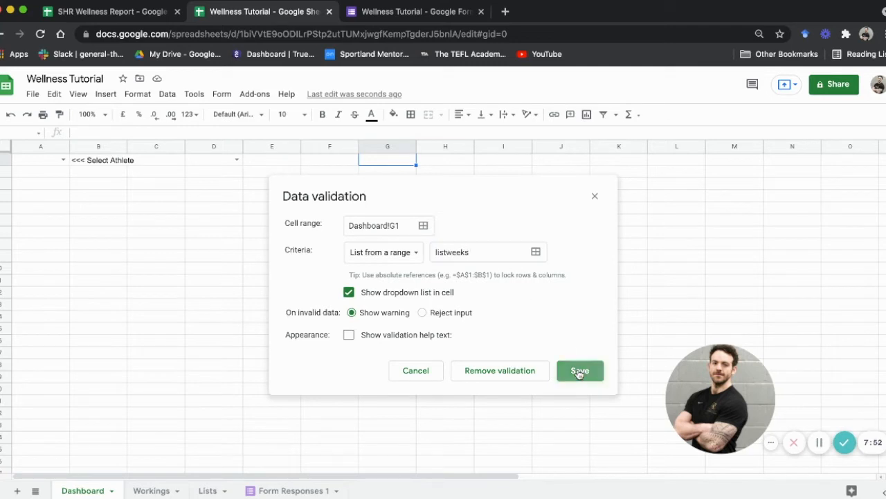
# Label the date selectors with "<<< Select Start Date" in E1 and "<<< Select End Date" in H1.
pyautogui.click(290, 162)
pyautogui.write('<')
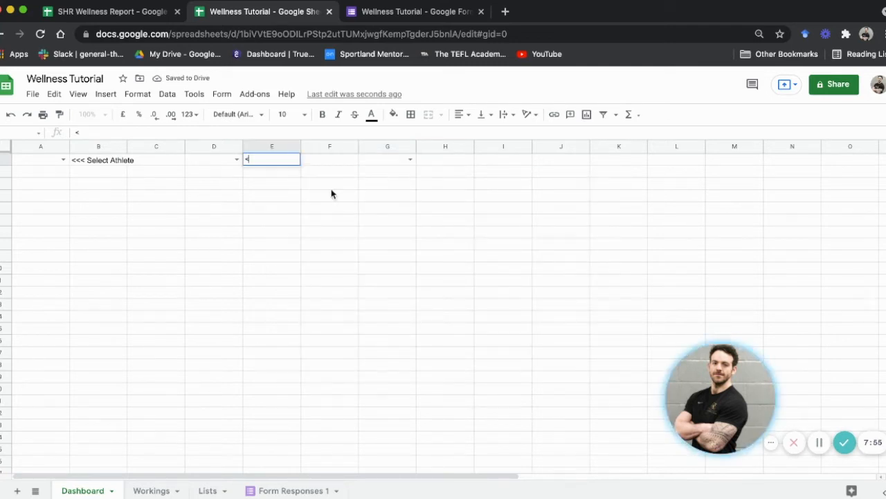
pyautogui.write('<< Select')
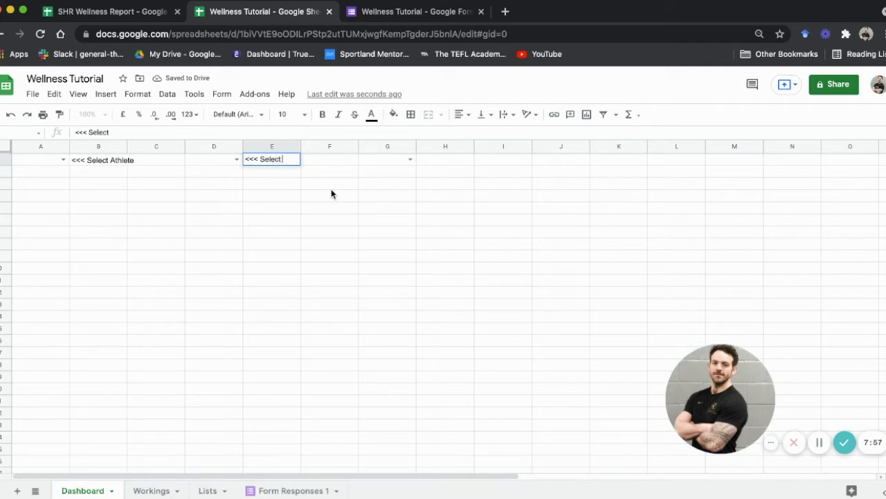
pyautogui.write(' Start Date')
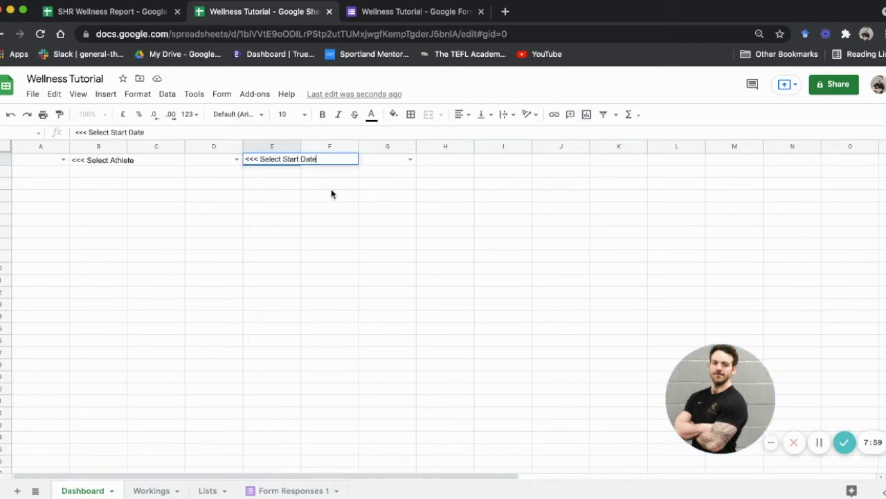
pyautogui.click(346, 246)
pyautogui.click(457, 160)
pyautogui.write('<<')
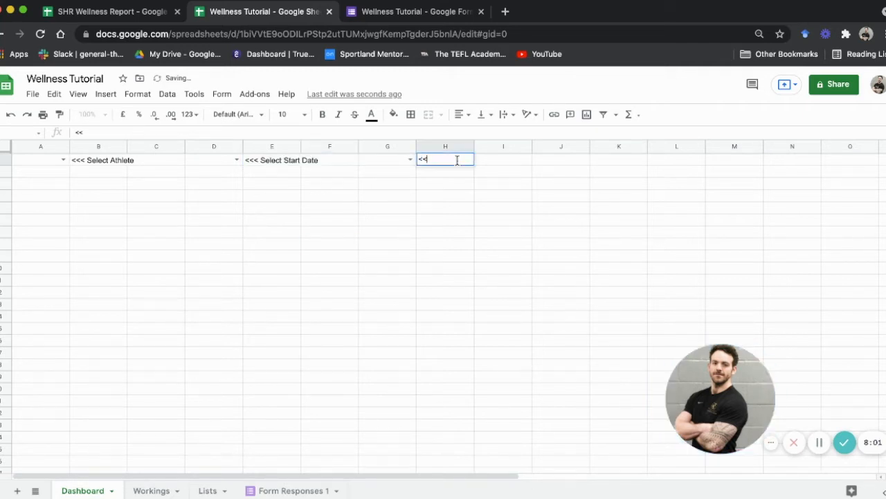
pyautogui.write('< Select End Date')
pyautogui.press('Return')
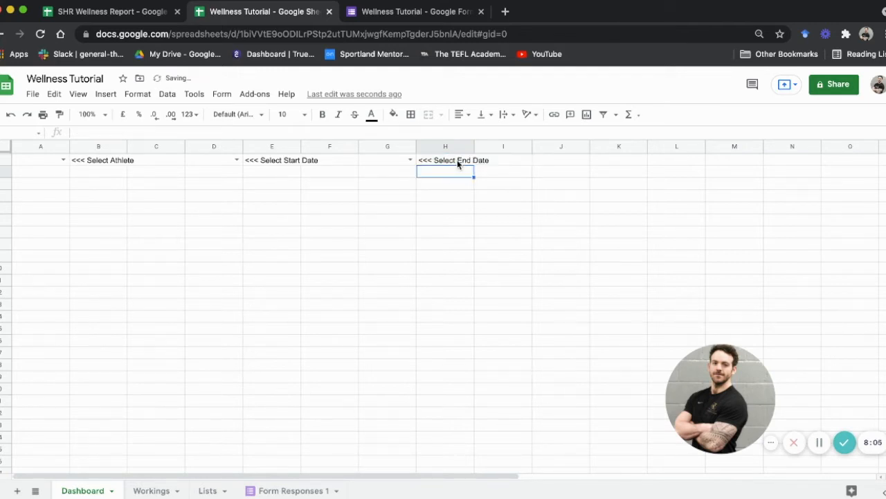
# Choose Athlete 1 in the athlete dropdown and 08/08/2021 in both the start date and end date dropdowns.
pyautogui.click(62, 160)
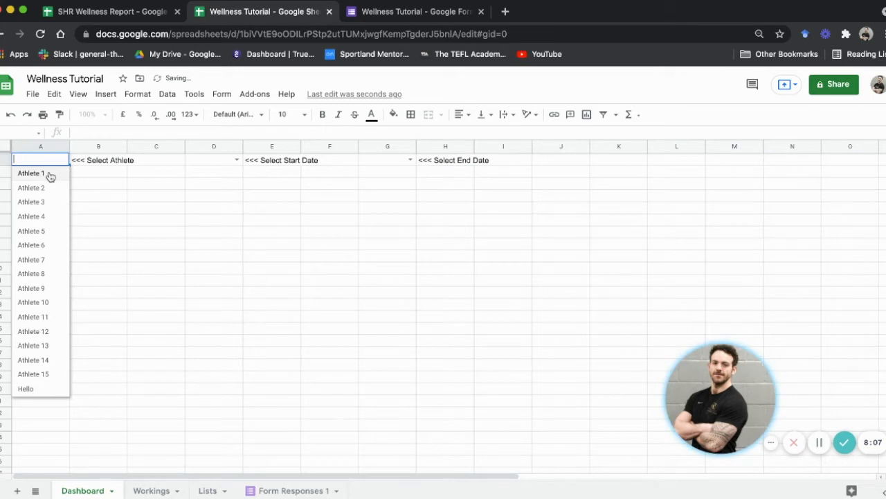
pyautogui.click(49, 174)
pyautogui.click(236, 160)
pyautogui.click(220, 187)
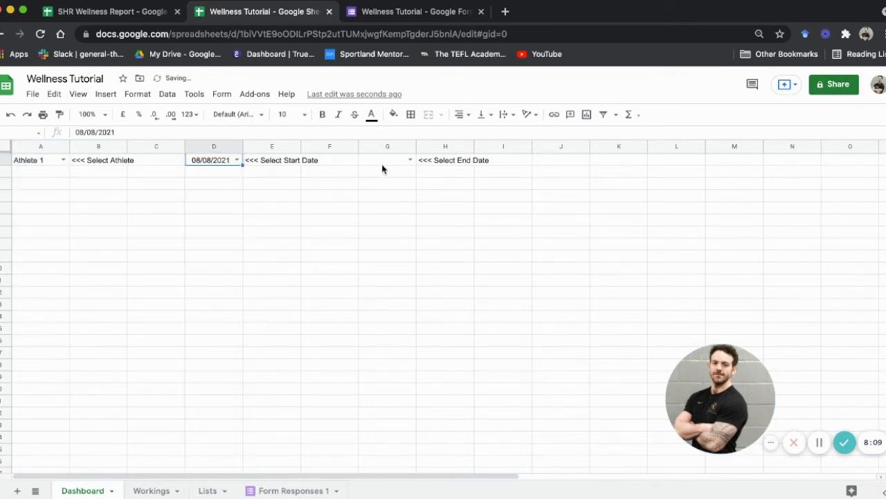
pyautogui.click(409, 160)
pyautogui.click(383, 187)
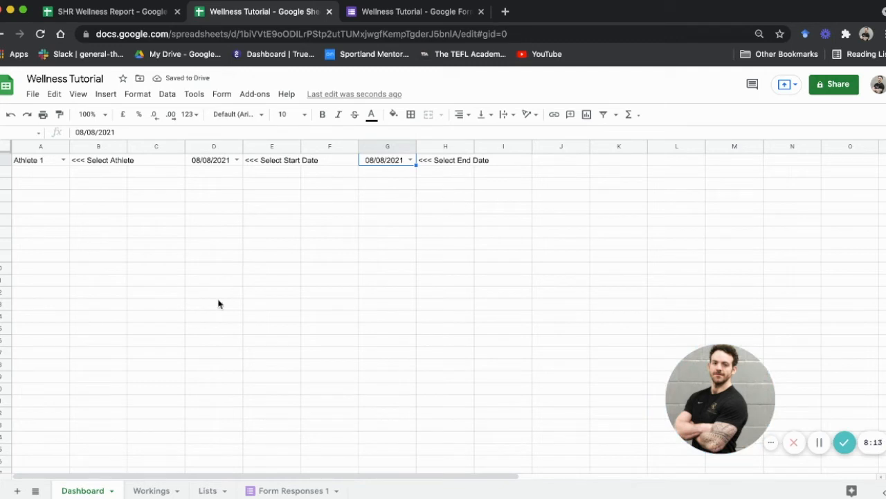
# Link A1 of the Workings sheet to the Dashboard's athlete selector with the formula =Dashboard!A1.
pyautogui.click(147, 491)
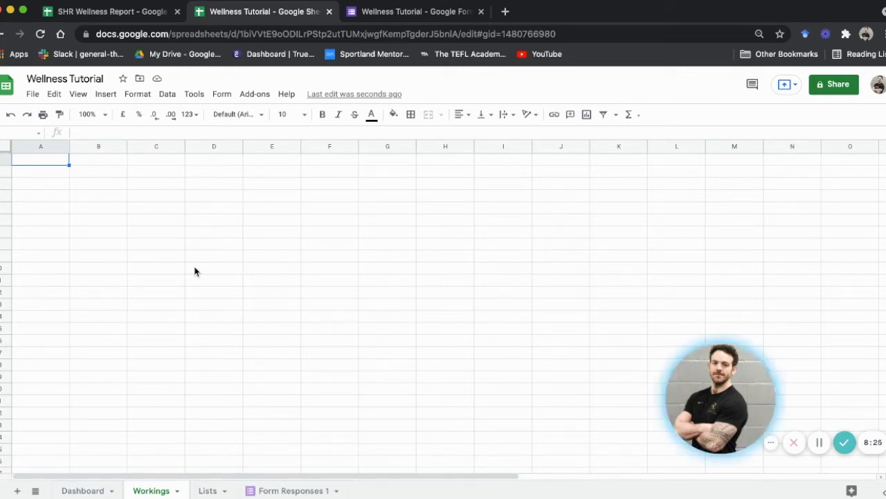
pyautogui.moveTo(702, 378); pyautogui.dragTo(826, 424)
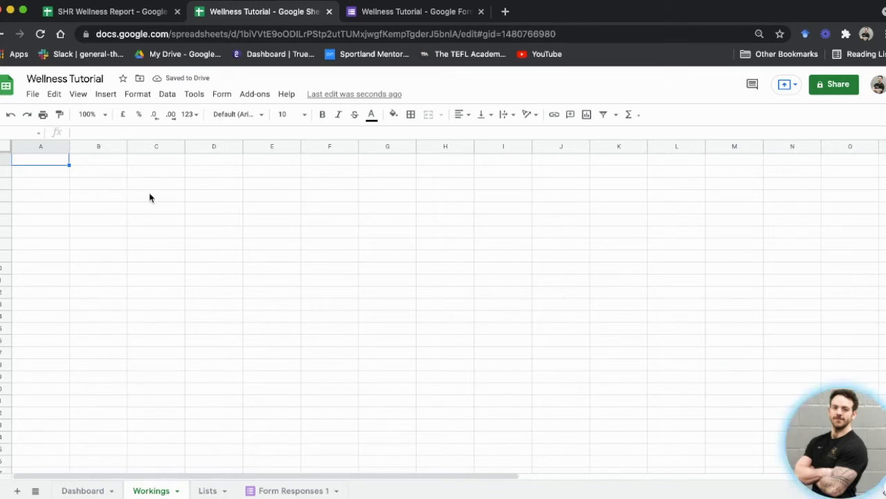
pyautogui.write('=')
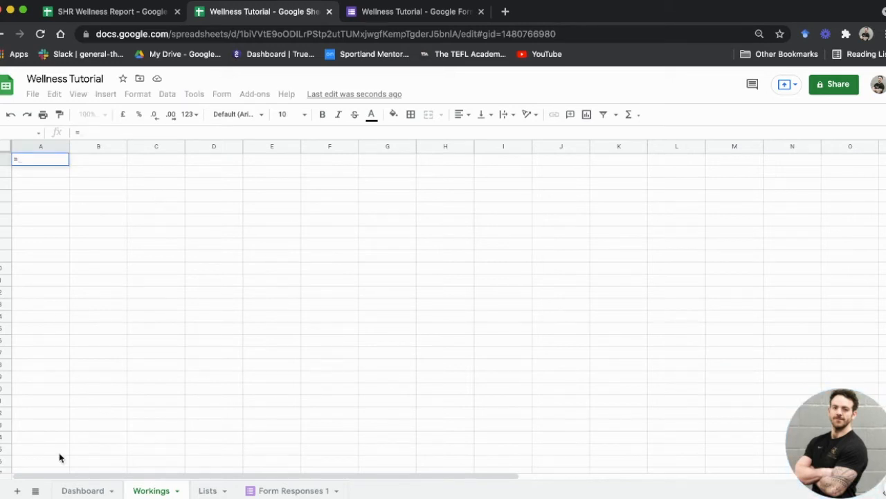
pyautogui.click(67, 492)
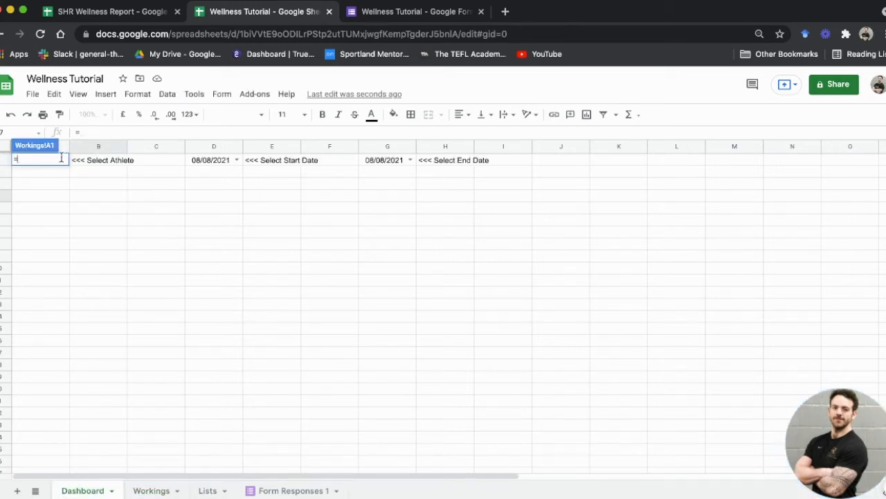
pyautogui.click(72, 162)
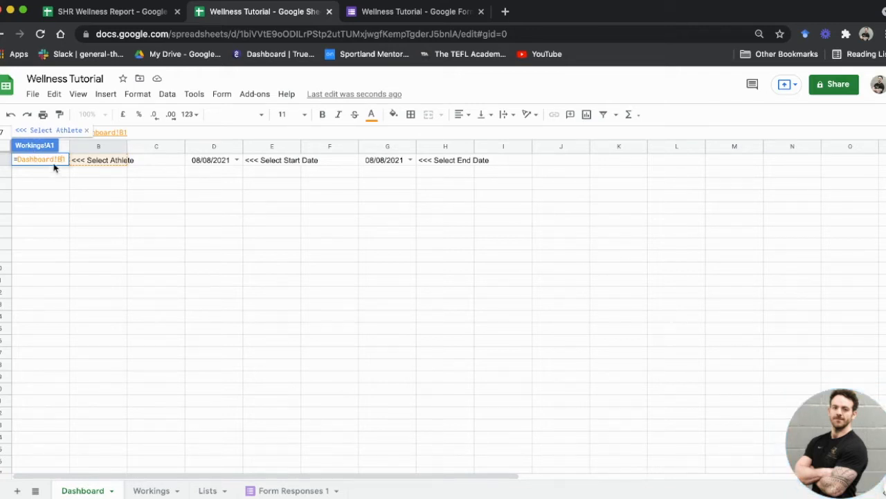
pyautogui.click(157, 491)
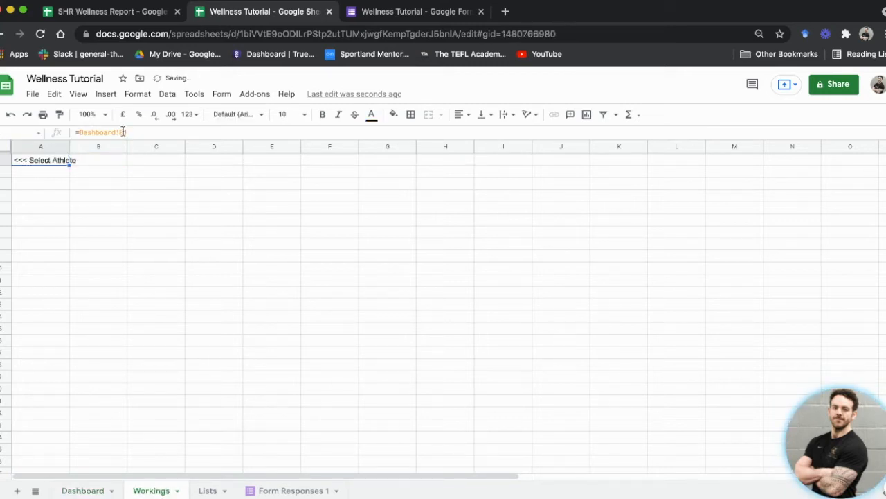
pyautogui.click(121, 132)
pyautogui.press('BackSpace')
pyautogui.write('A')
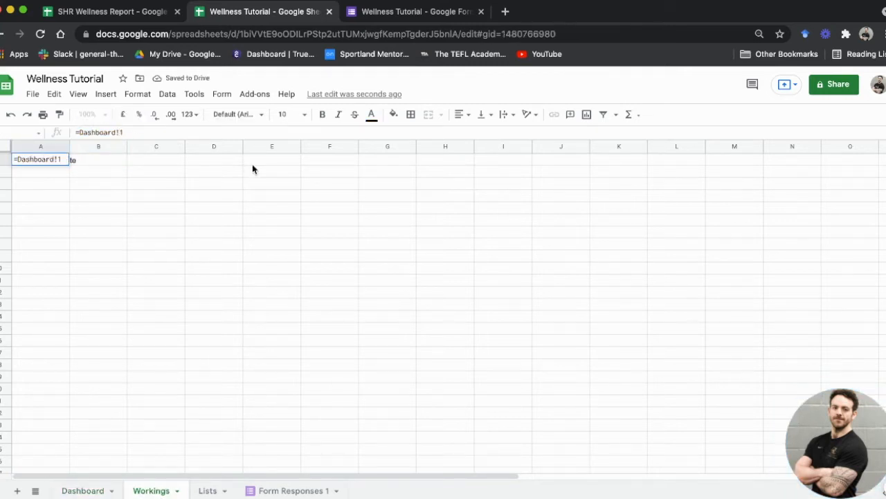
pyautogui.press('Return')
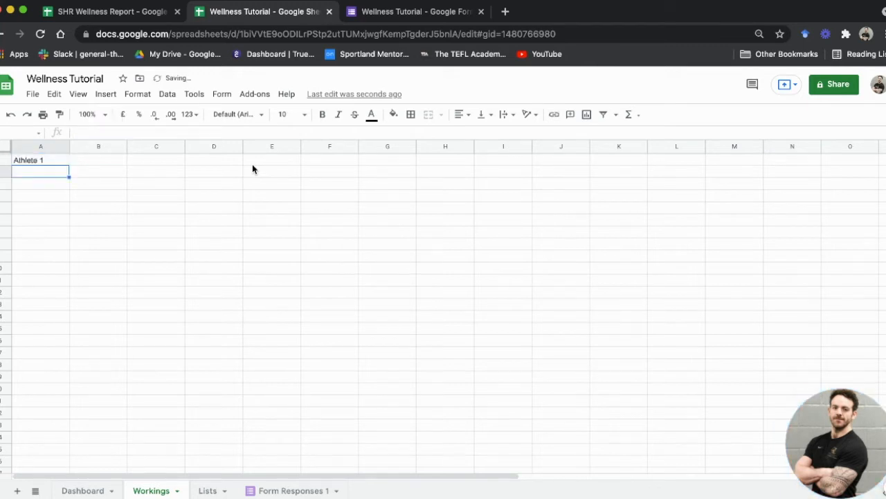
pyautogui.click(51, 160)
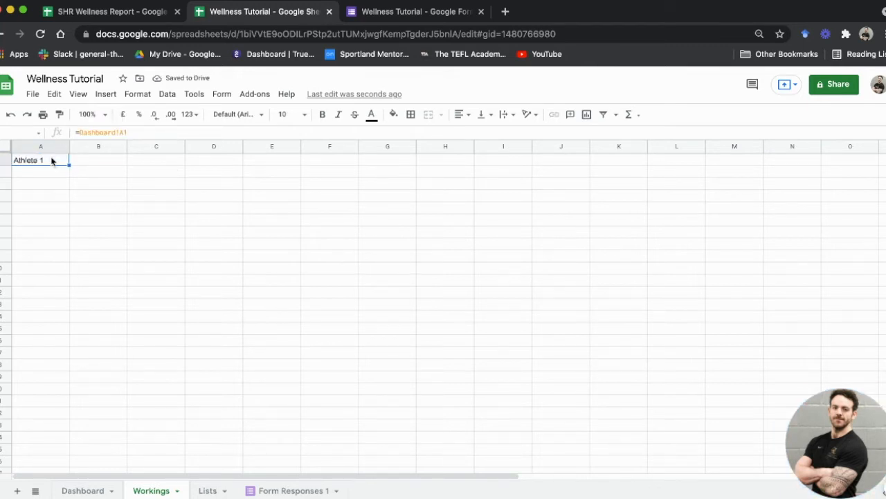
# Link B1 of the Workings sheet to the Dashboard's start date selector with the formula =Dashboard!D1.
pyautogui.click(96, 163)
pyautogui.write('=')
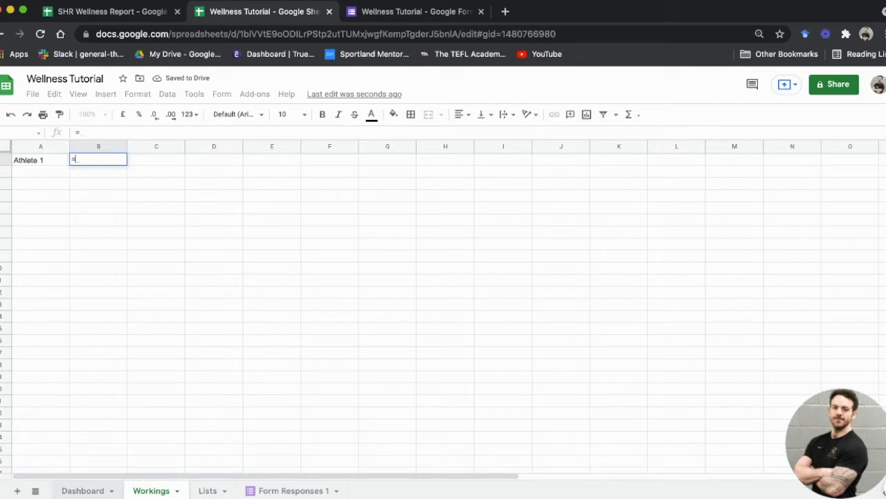
pyautogui.click(80, 490)
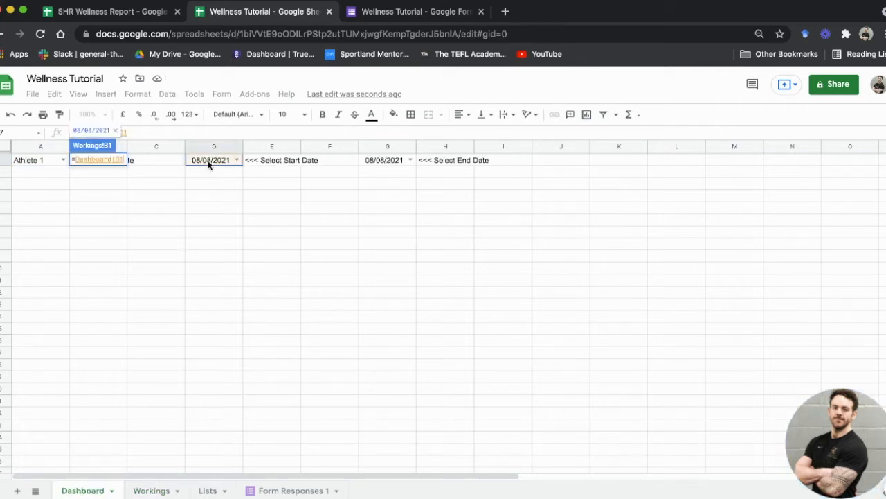
pyautogui.click(208, 161)
pyautogui.press('Return')
# Link C1 of the Workings sheet to the Dashboard's end date selector with the formula =Dashboard!G1.
pyautogui.click(166, 162)
pyautogui.write('=')
pyautogui.click(95, 489)
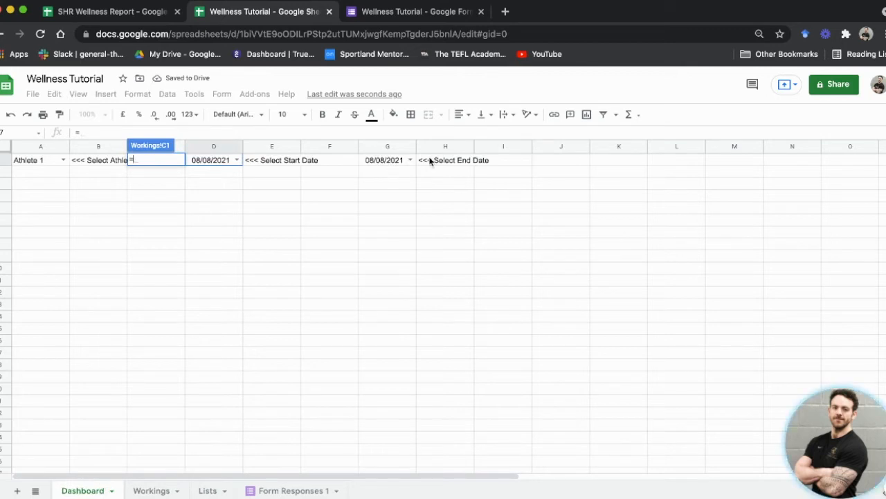
pyautogui.click(376, 158)
pyautogui.press('Return')
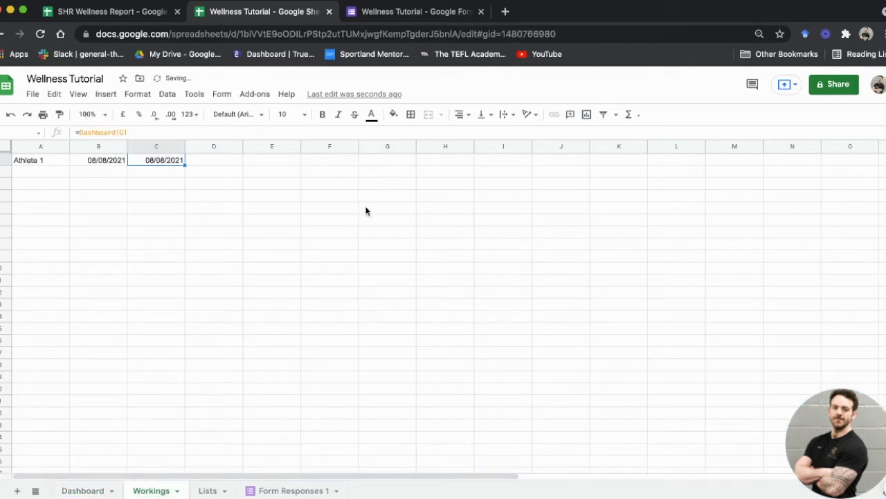
# Choose Athlete 8 in the Dashboard's athlete dropdown and check the linked athlete cell on the Workings sheet.
pyautogui.click(352, 250)
pyautogui.click(95, 486)
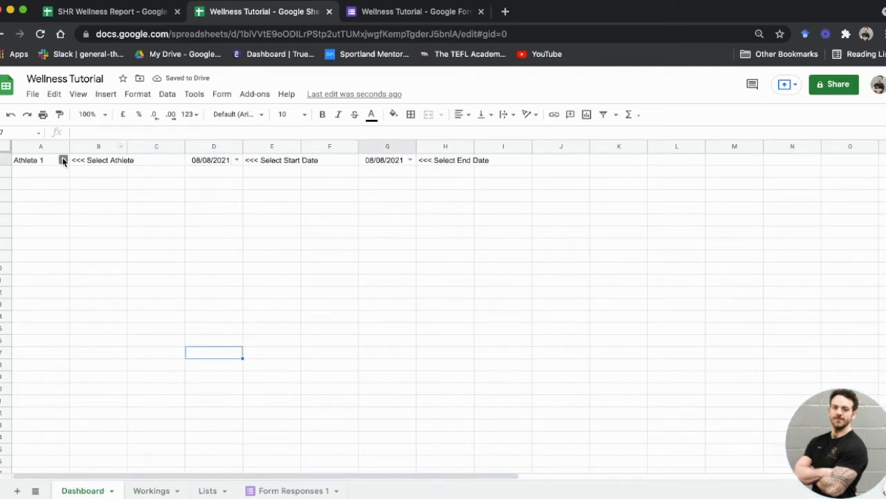
pyautogui.click(62, 160)
pyautogui.click(40, 280)
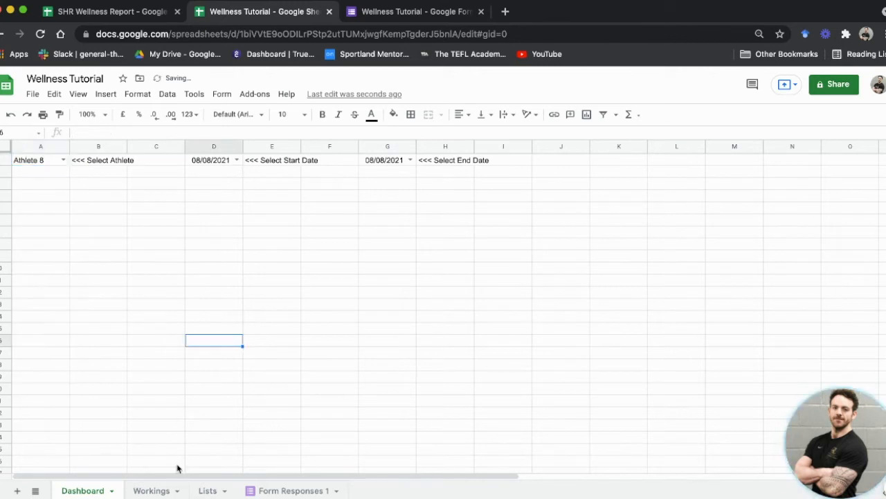
pyautogui.click(154, 490)
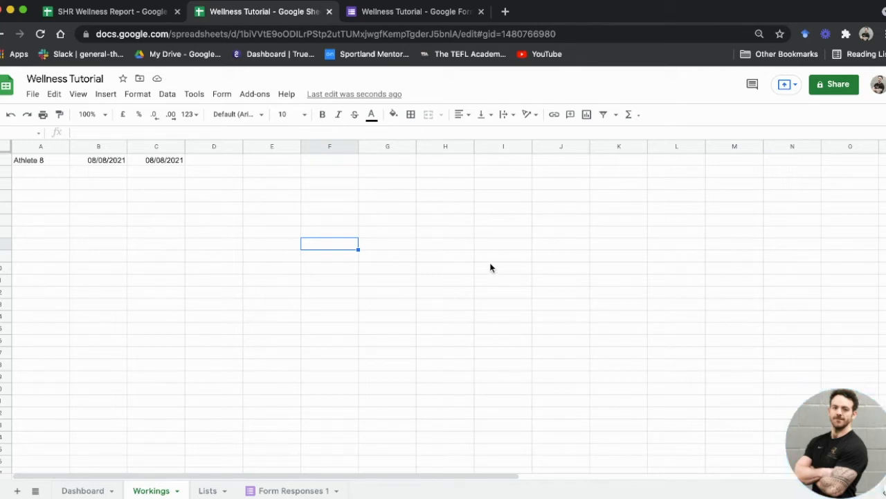
# In the Google Forms wellness form, retitle the untitled question "Select your name" and make it a Dropdown question.
pyautogui.click(422, 20)
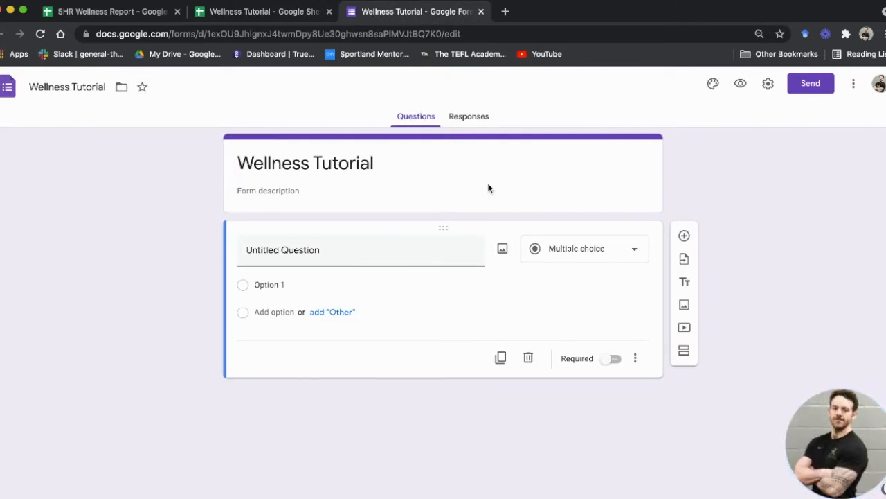
pyautogui.click(346, 248)
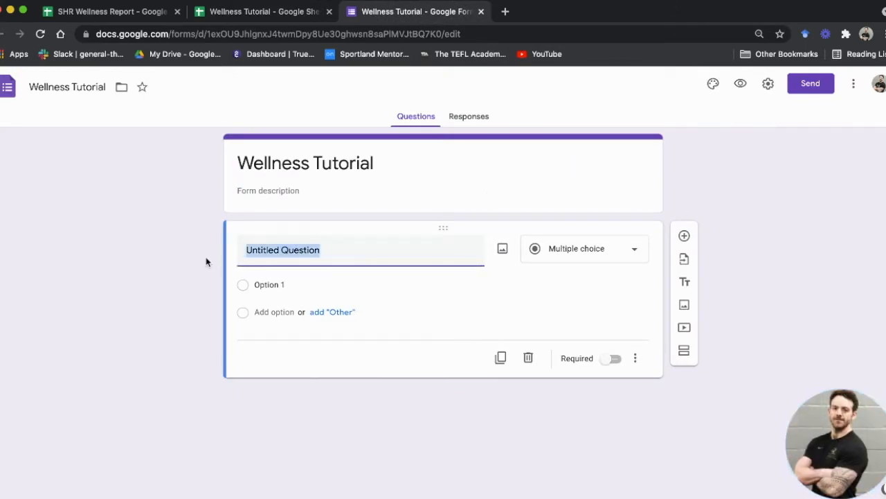
pyautogui.write('Athl')
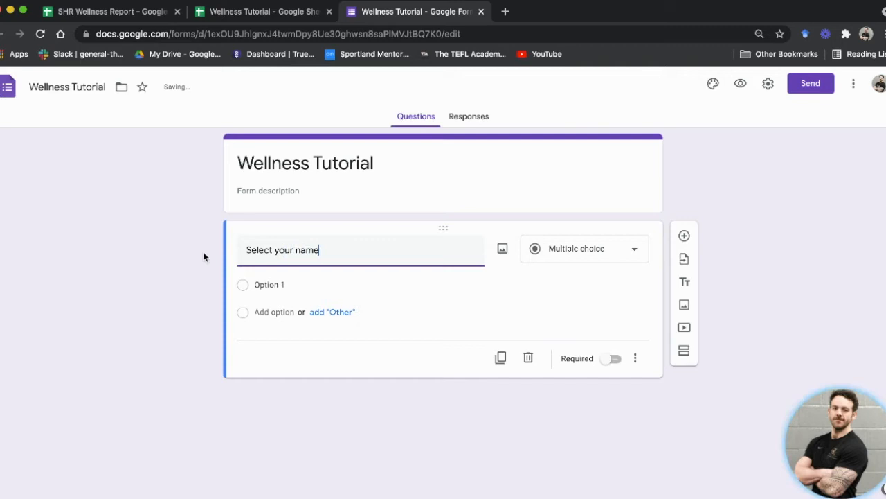
pyautogui.click(636, 250)
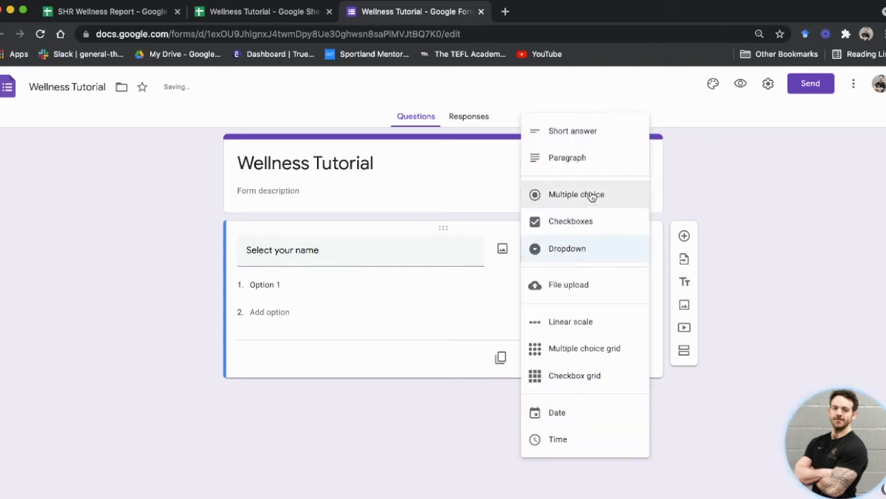
pyautogui.click(607, 254)
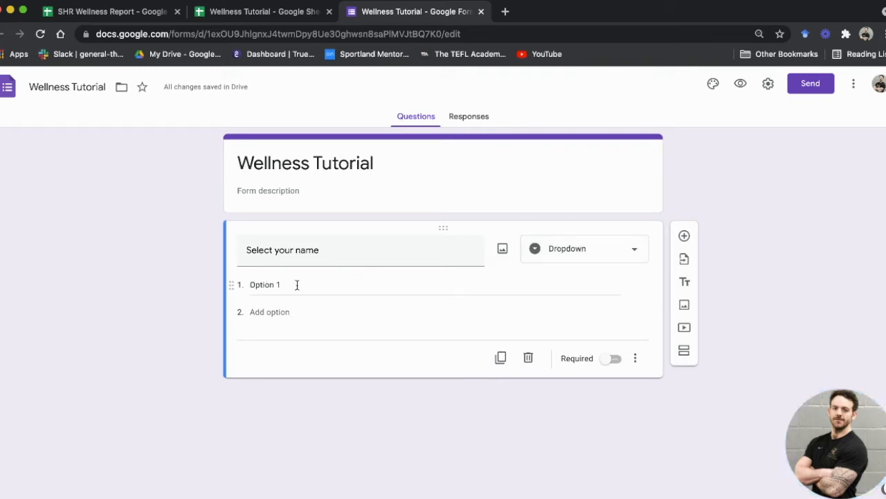
# Return to the Wellness Tutorial spreadsheet in Google Sheets and delete the "Hello" entry from the ListNames column on the Lists sheet.
pyautogui.click(284, 15)
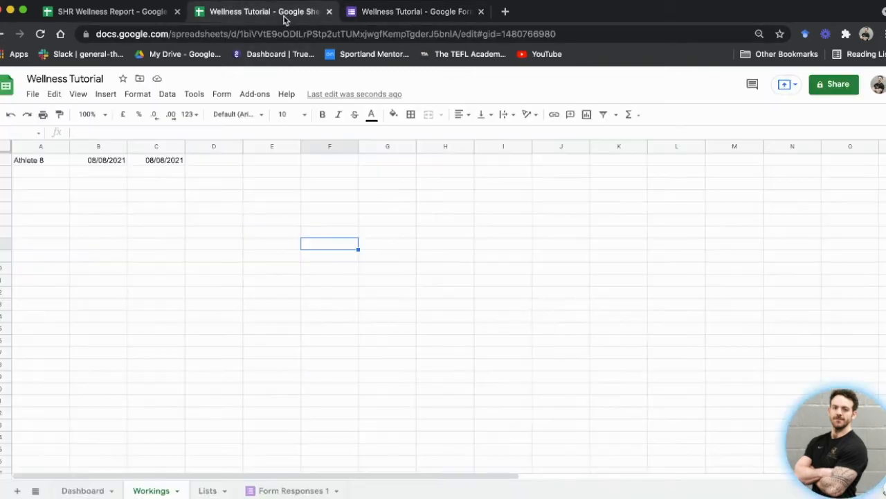
pyautogui.click(207, 490)
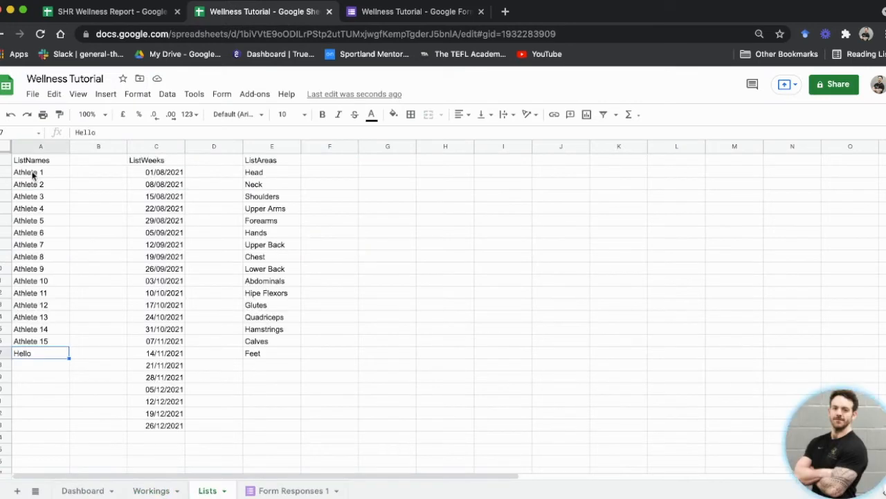
pyautogui.moveTo(32, 174); pyautogui.dragTo(54, 349)
pyautogui.click(54, 352)
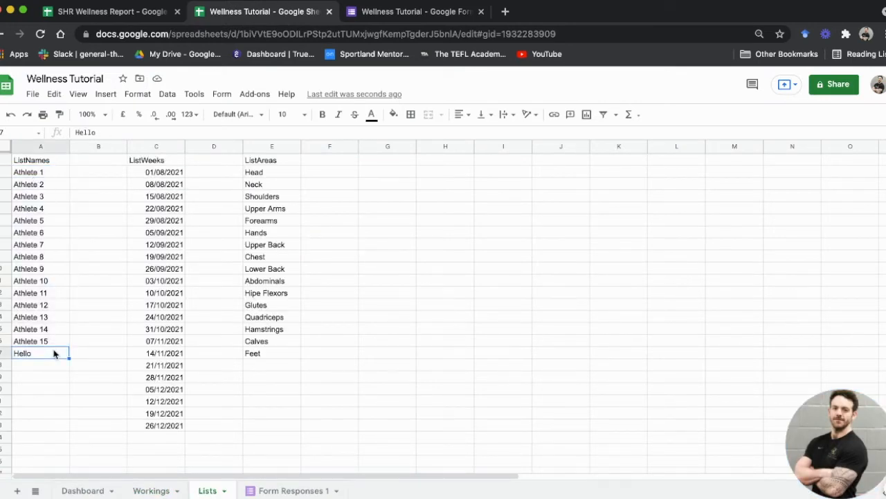
pyautogui.press('Delete')
# Copy Athlete 1 to Athlete 15 from the Lists sheet into the Google Forms name question as its options, and make the question required.
pyautogui.moveTo(51, 173); pyautogui.dragTo(59, 344)
pyautogui.press('super+c')
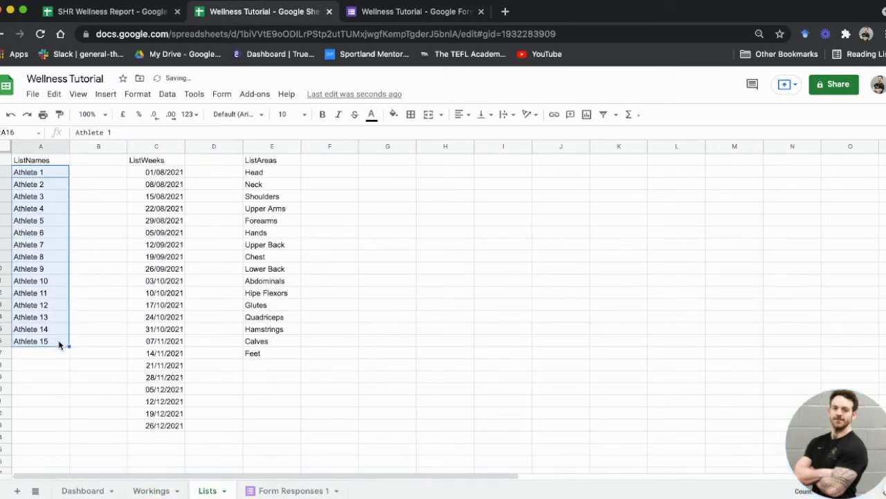
pyautogui.click(386, 12)
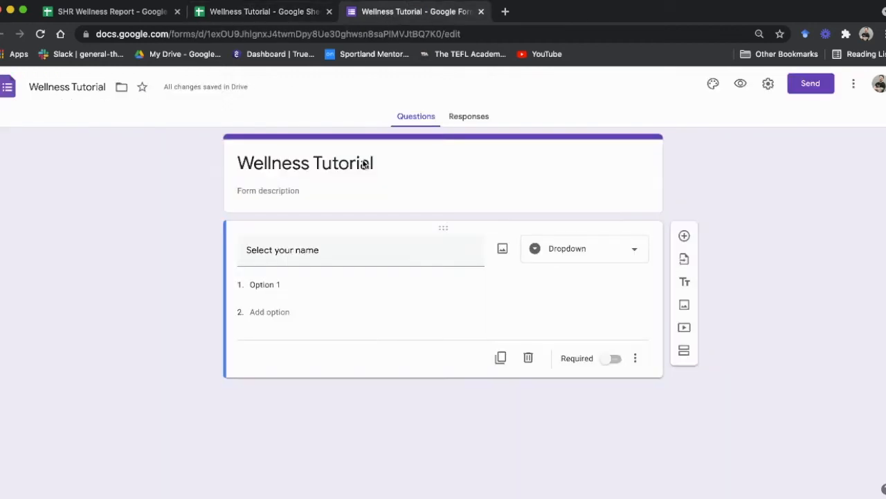
pyautogui.click(283, 286)
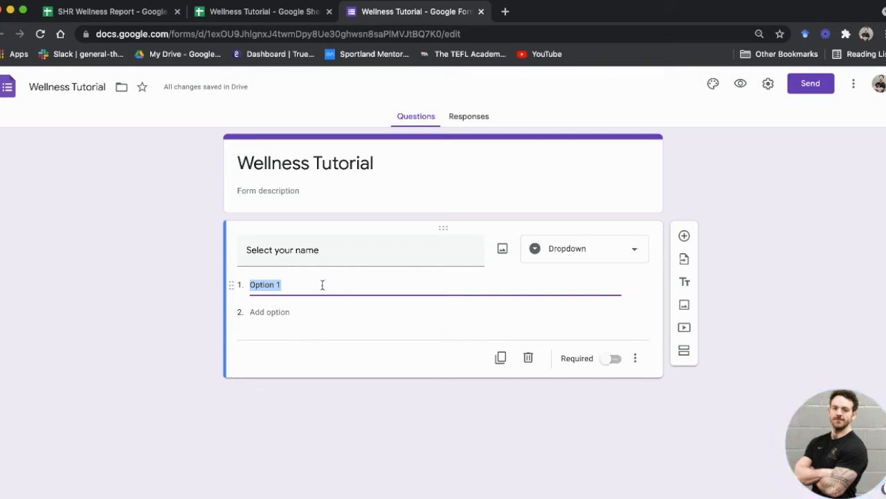
pyautogui.press('super+v')
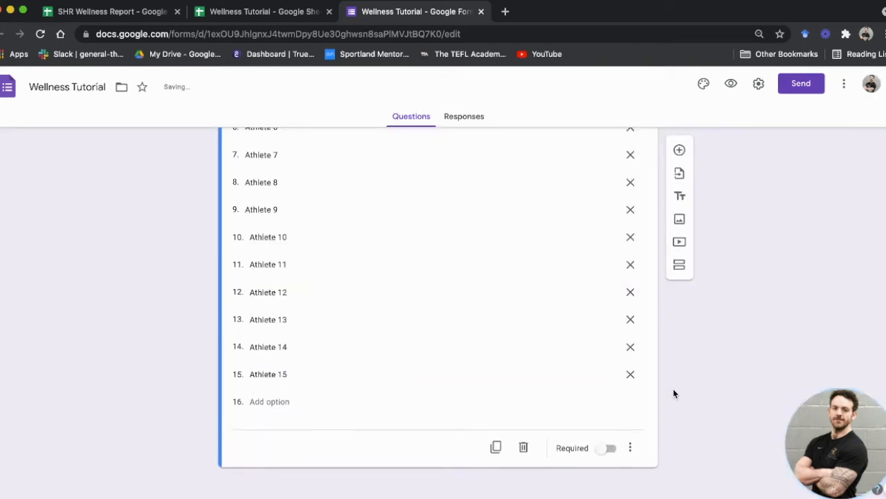
pyautogui.scroll(4, 673, 389)
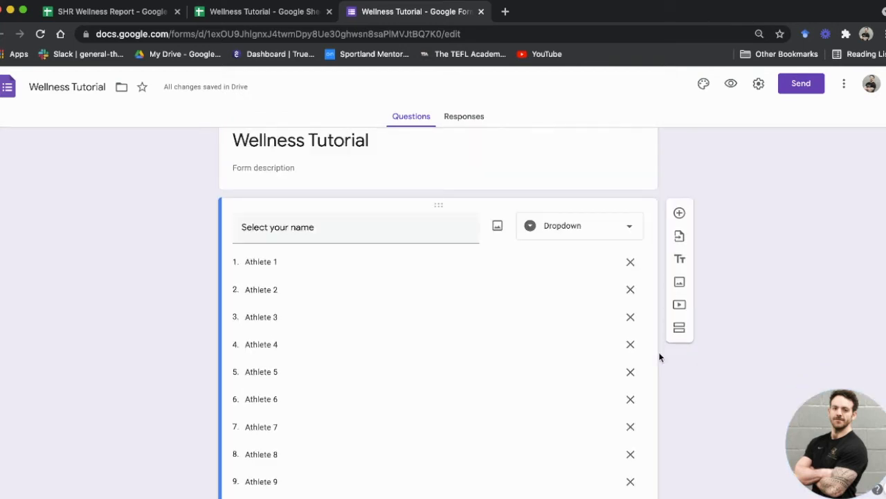
pyautogui.scroll(-4, 667, 183)
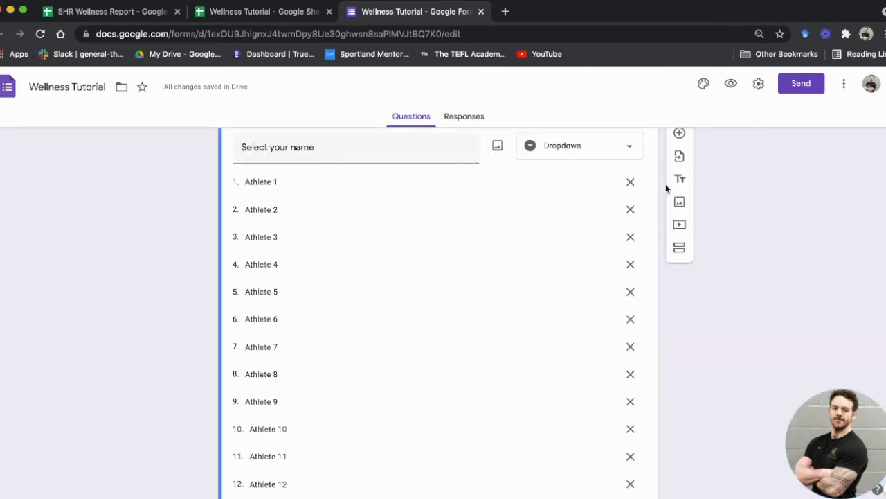
pyautogui.click(610, 450)
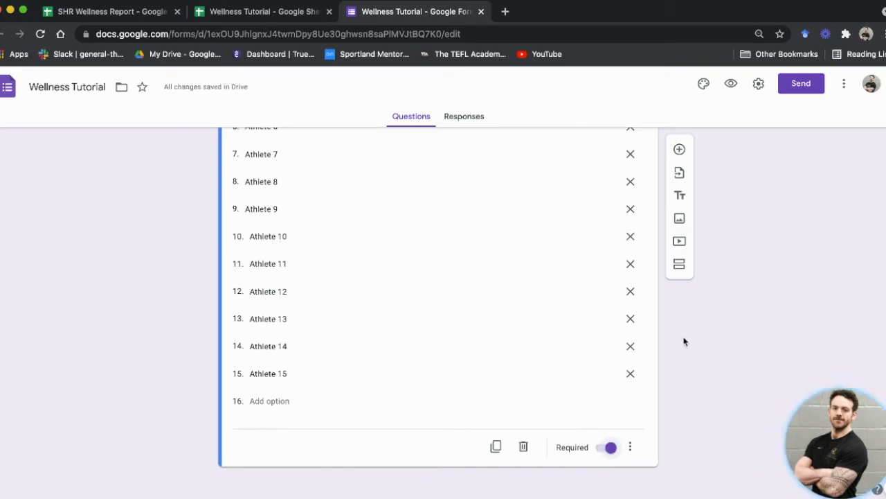
# Add a question titled "How is your mood?" with a linear scale from 1 to 5.
pyautogui.scroll(1, 660, 346)
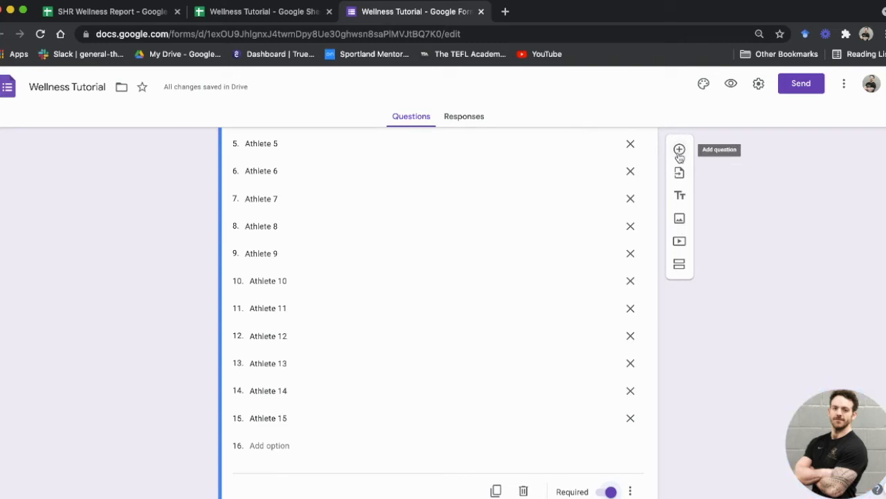
pyautogui.click(680, 151)
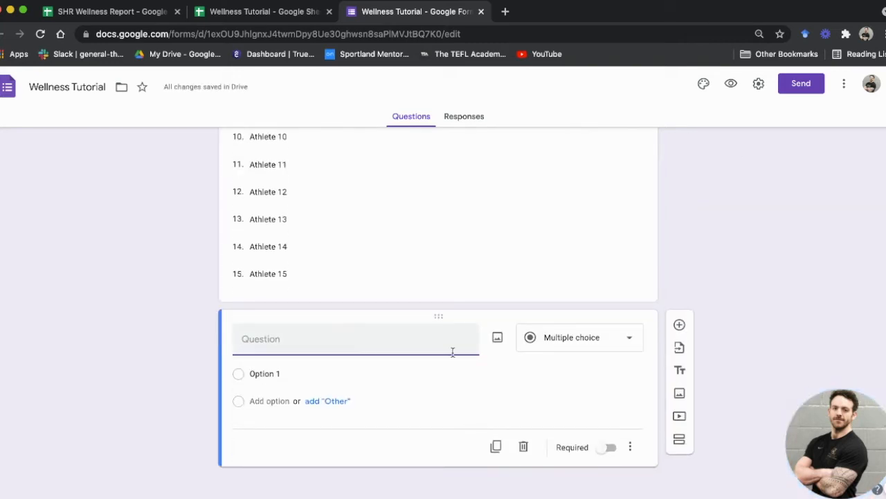
pyautogui.write('How is your mood?')
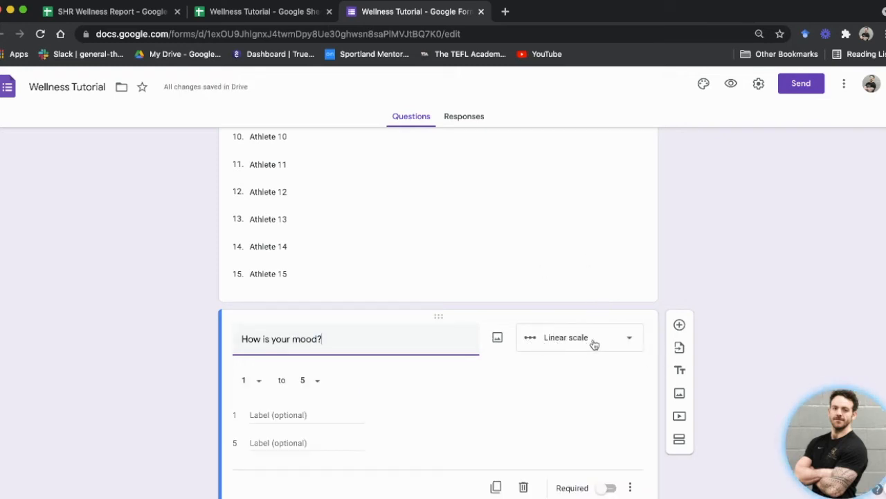
pyautogui.scroll(-1, 538, 402)
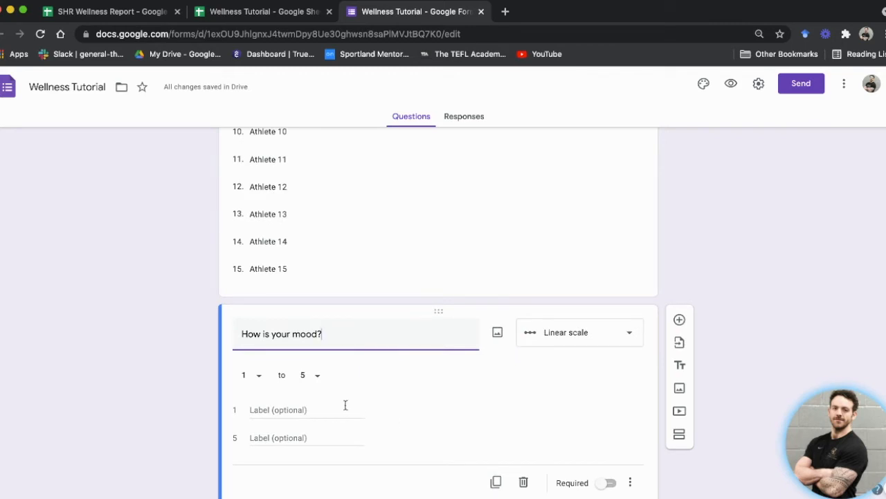
# Label the mood scale's 1 as "Very Poor" and 5 as "Very Good", and make the question required.
pyautogui.click(303, 409)
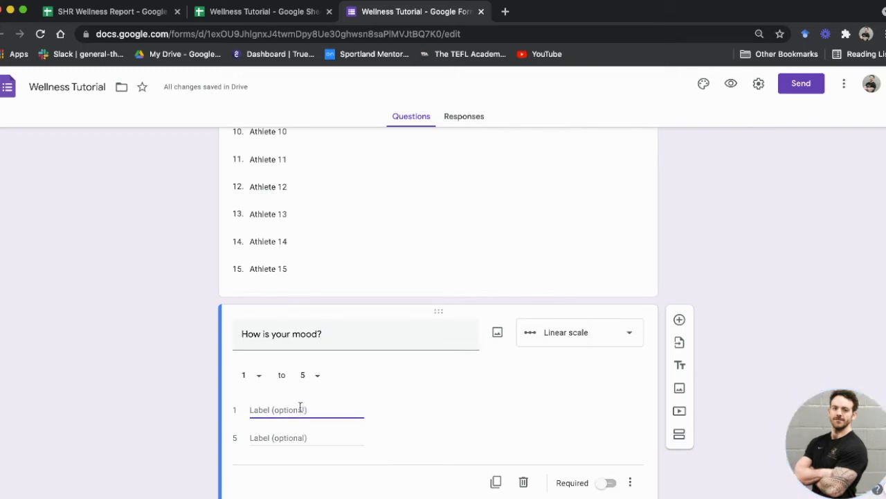
pyautogui.write('Very Poor')
pyautogui.click(262, 433)
pyautogui.write('Very G')
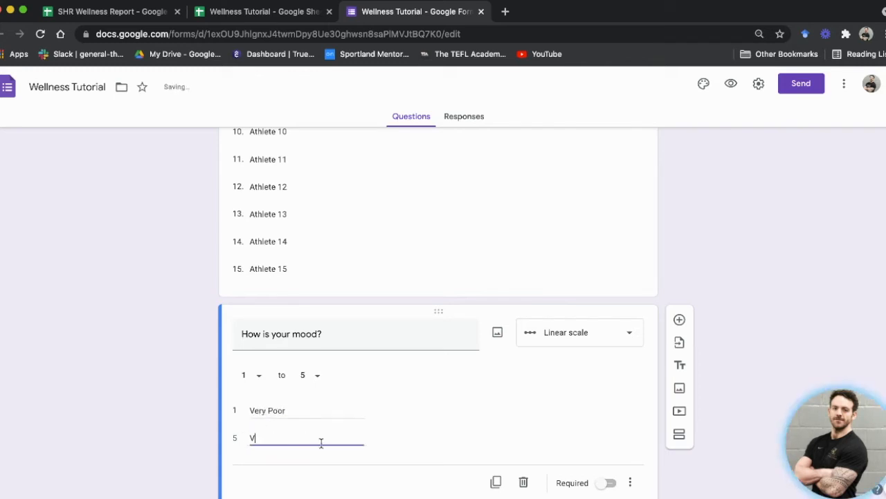
pyautogui.scroll(-1, 457, 380)
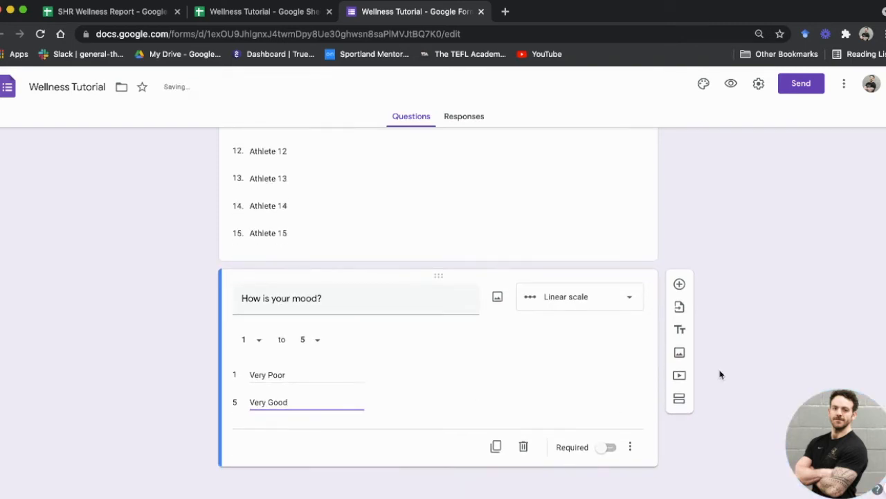
pyautogui.click(605, 450)
# Duplicate the mood question and, after consulting the SHR Wellness Report's Individual Dashboard for its categories, retitle the copy "How is your Sleep?".
pyautogui.click(495, 447)
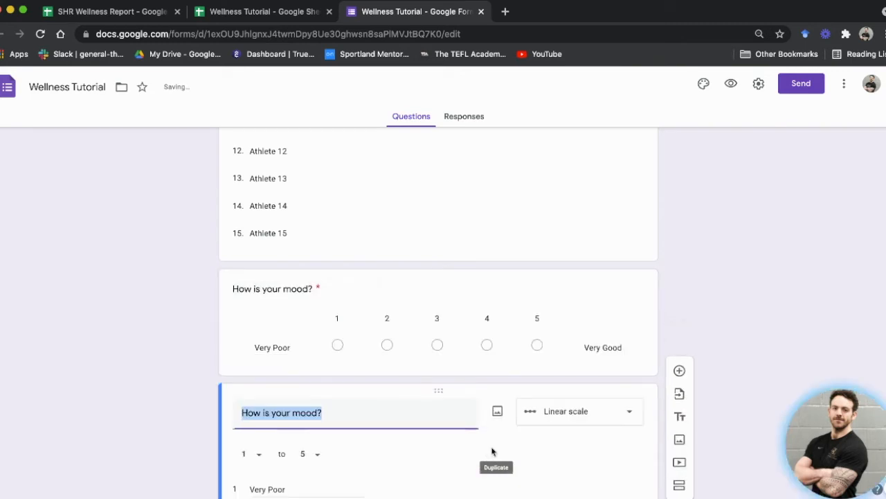
pyautogui.click(319, 349)
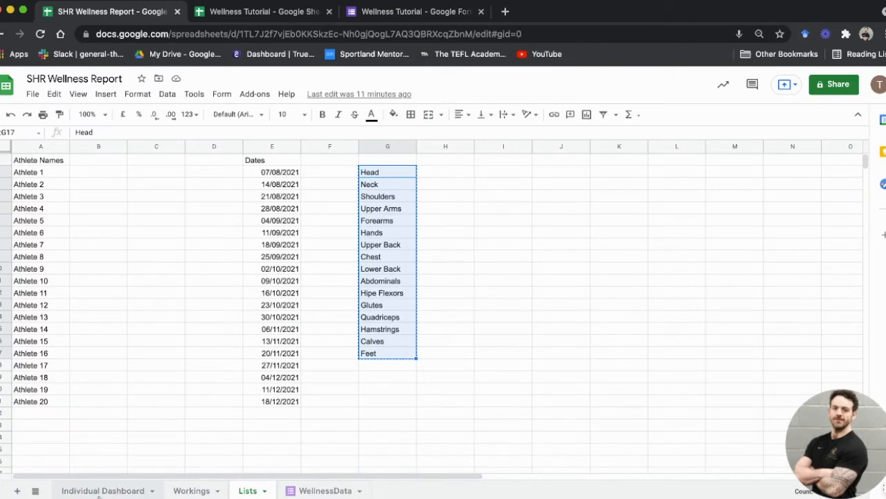
pyautogui.click(102, 491)
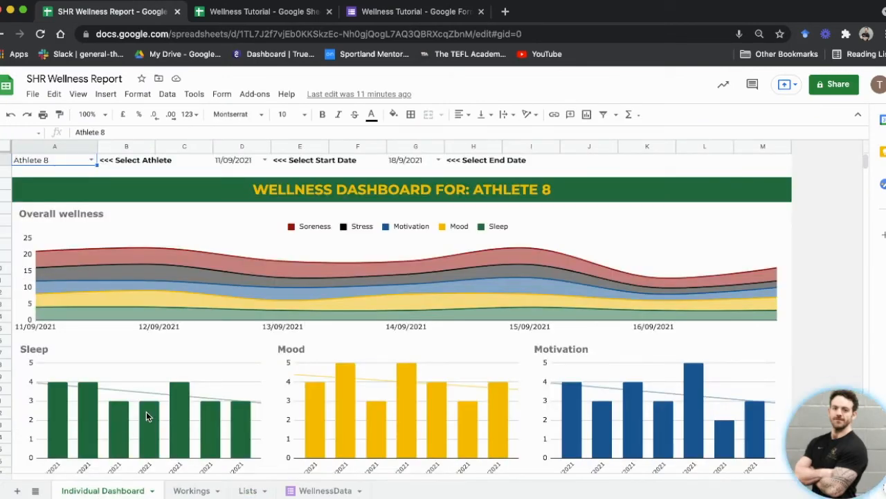
pyautogui.scroll(-4, 172, 395)
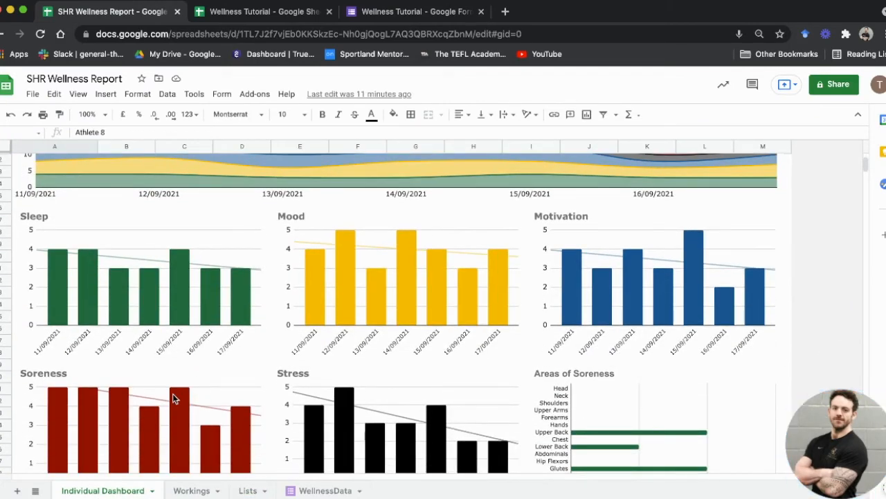
pyautogui.click(381, 15)
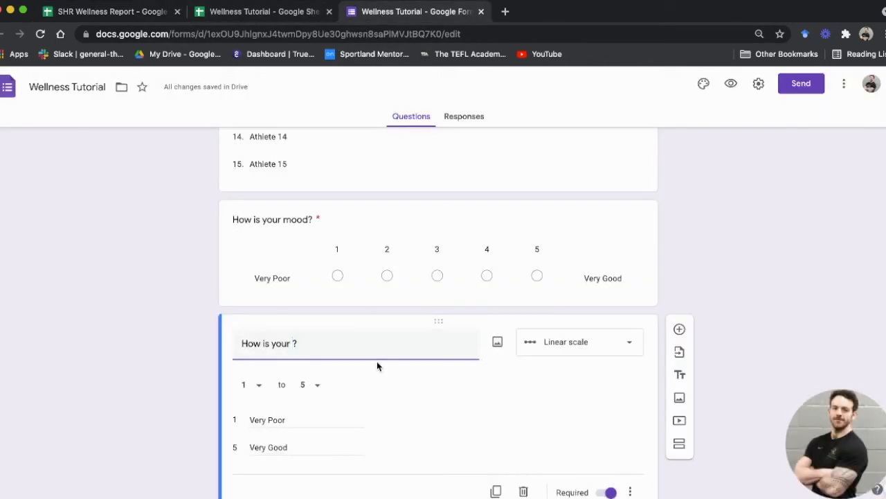
pyautogui.write('Sleep')
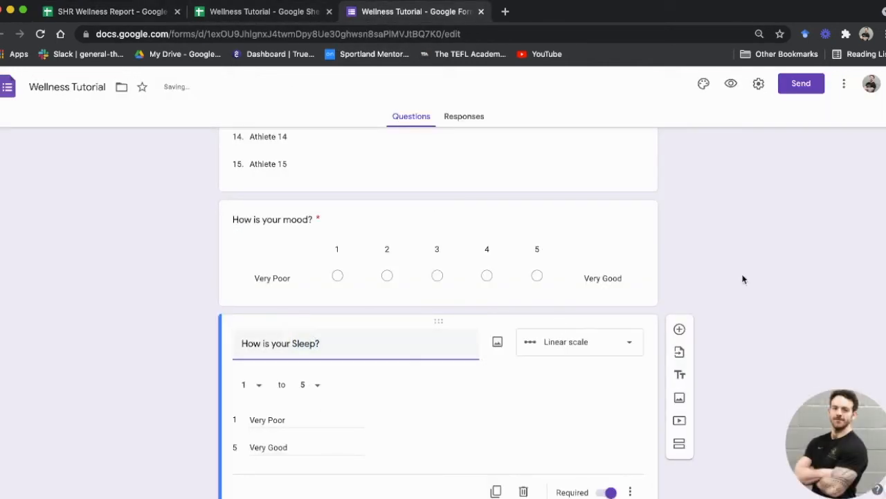
# Duplicate the sleep question and retitle the copy "How is your motivation?".
pyautogui.scroll(-1, 751, 313)
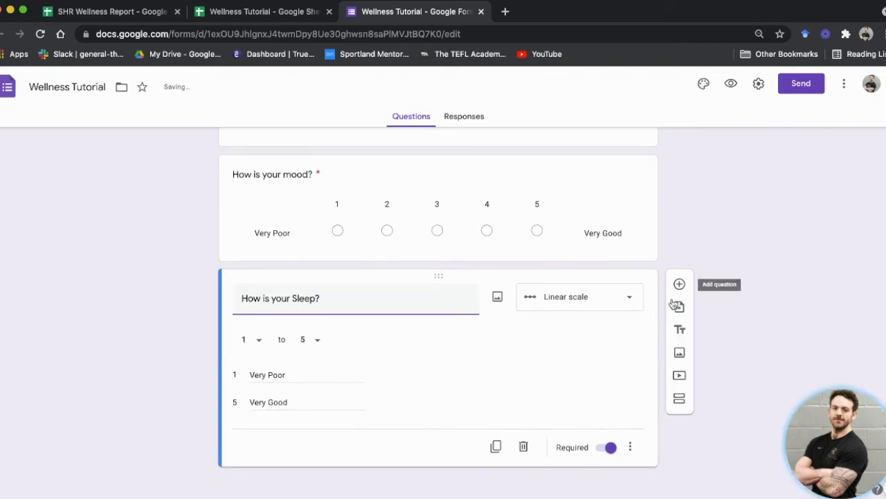
pyautogui.click(505, 453)
pyautogui.click(319, 413)
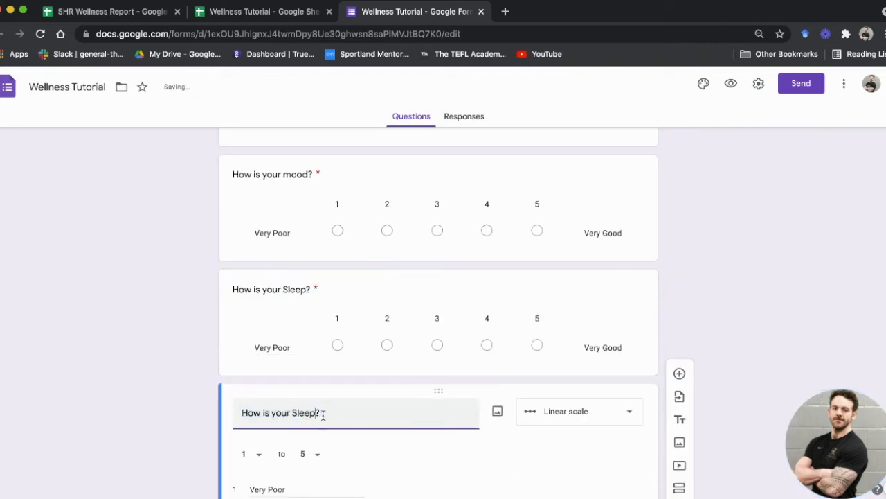
pyautogui.press('BackSpace')
# Duplicate the motivation question and retitle the copy "How sore are you?".
pyautogui.scroll(-3, 424, 409)
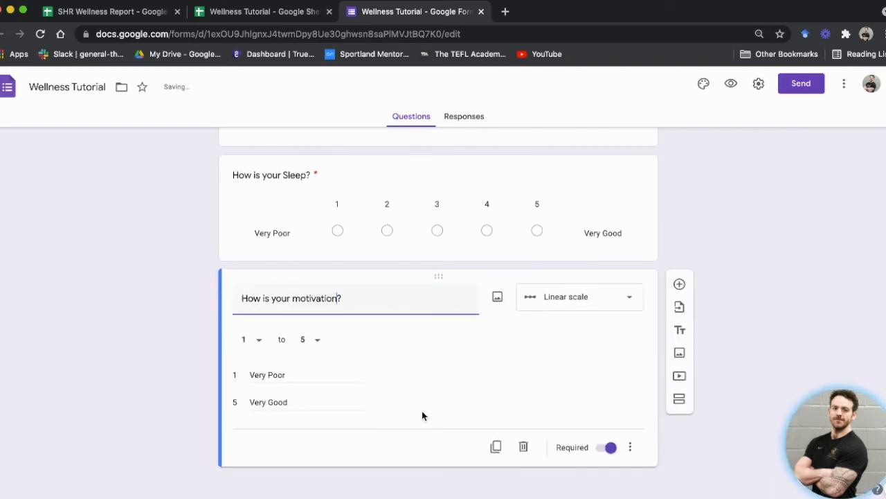
pyautogui.click(496, 449)
pyautogui.write('How sore are you?')
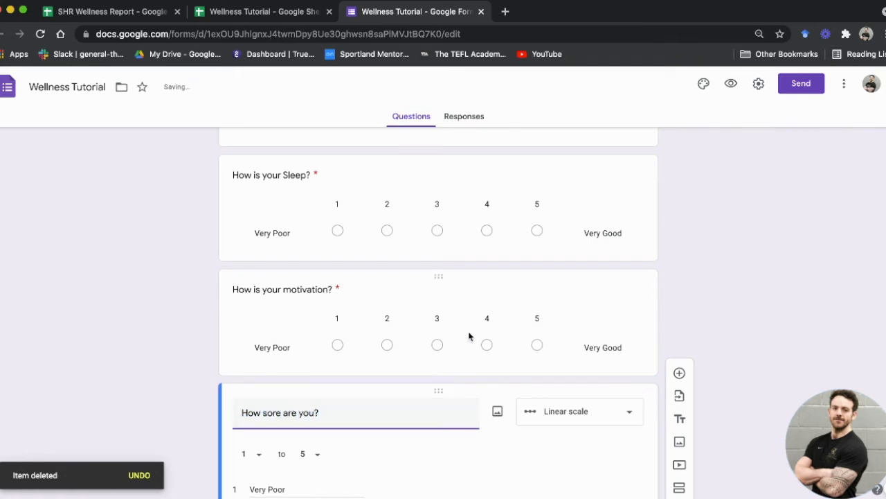
# Duplicate the soreness question and retitle the copy "How stressed are you?".
pyautogui.scroll(-3, 478, 407)
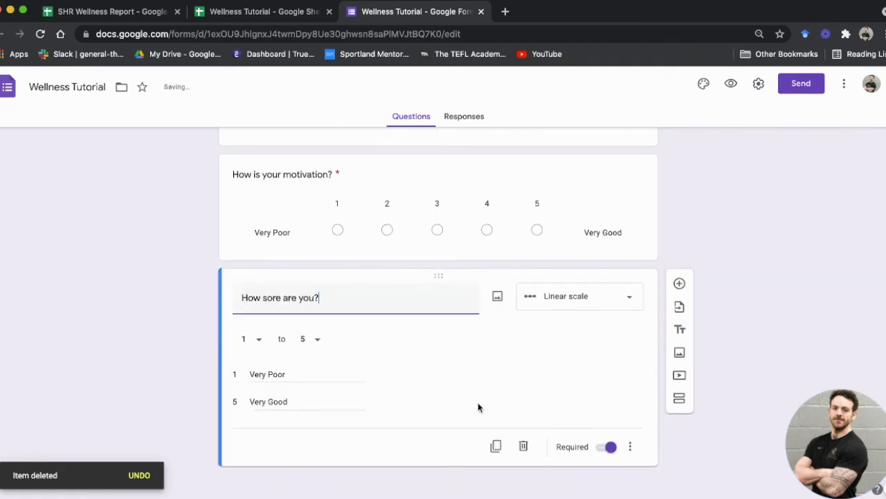
pyautogui.click(496, 448)
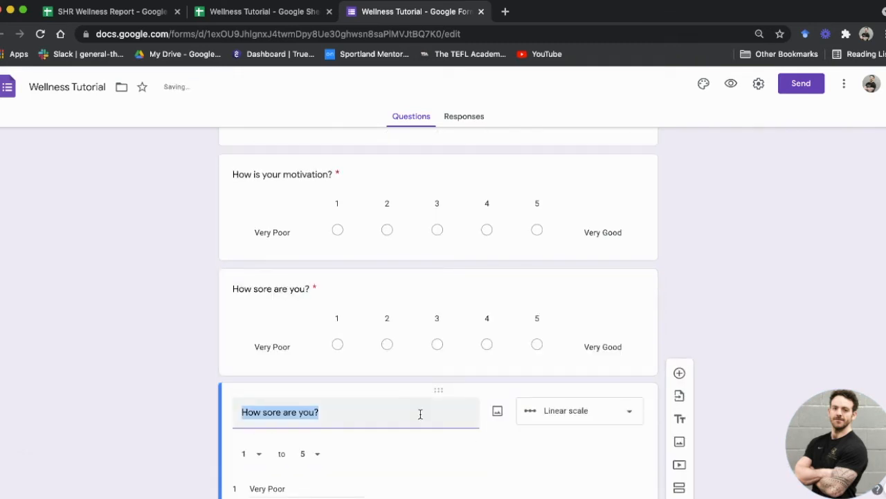
pyautogui.click(280, 417)
pyautogui.press('BackSpace')
pyautogui.press('BackSpace')
pyautogui.press('BackSpace')
pyautogui.press('BackSpace')
pyautogui.write('stressed')
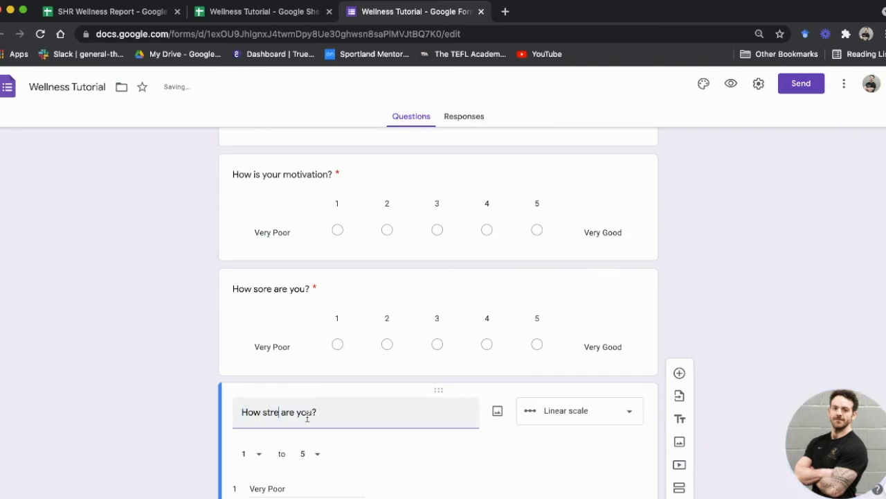
# Add a new question titled "Which areas are particularly sore?" and set its answer type to Checkboxes.
pyautogui.scroll(-2, 462, 390)
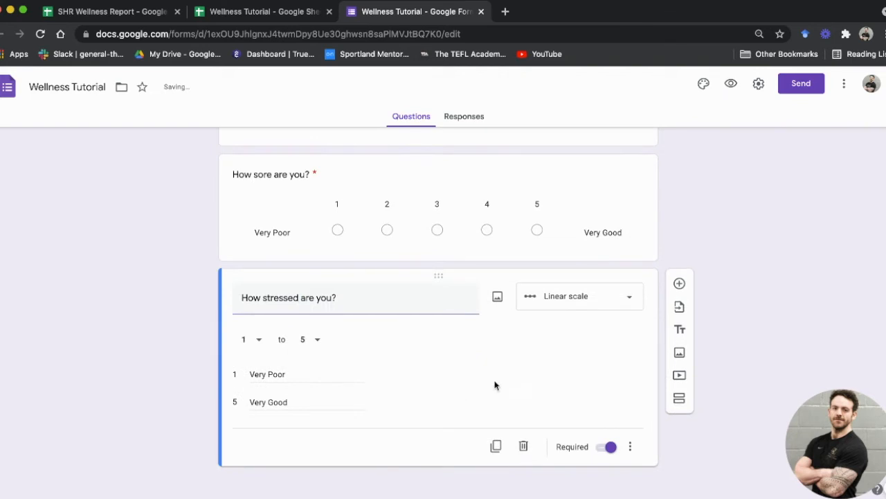
pyautogui.click(679, 286)
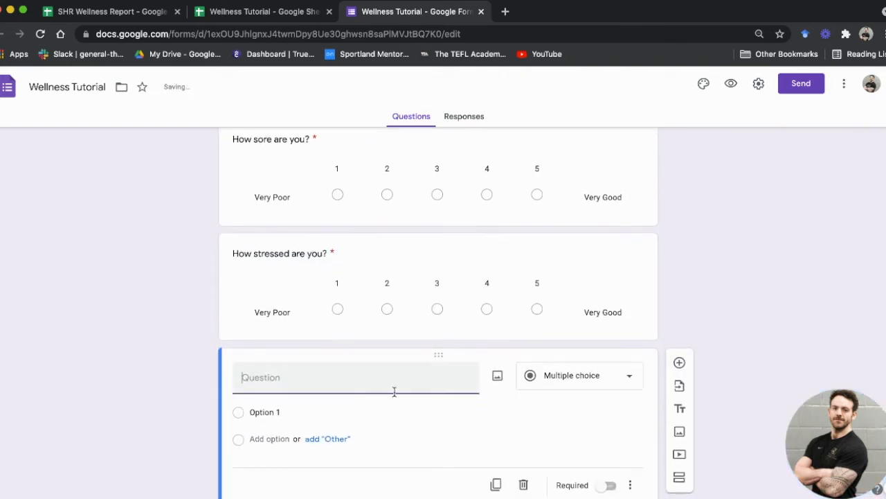
pyautogui.write('Which areas are particularly ')
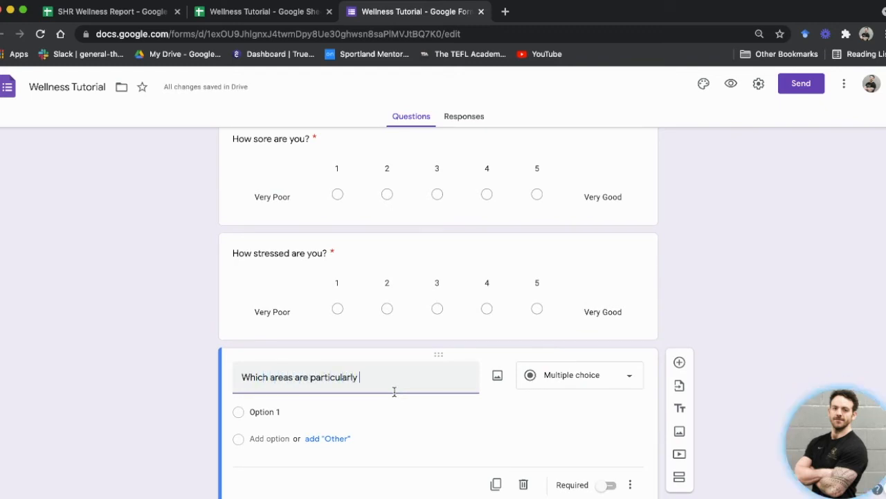
pyautogui.write('sore?')
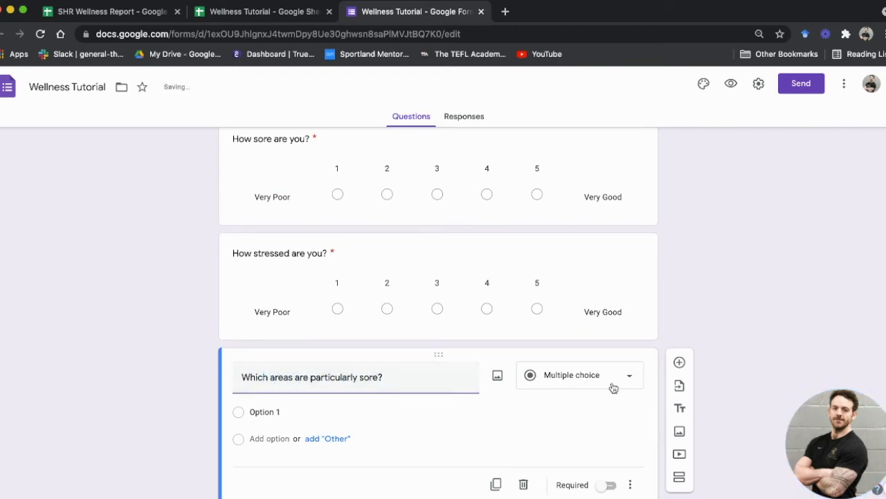
pyautogui.click(633, 378)
pyautogui.click(591, 260)
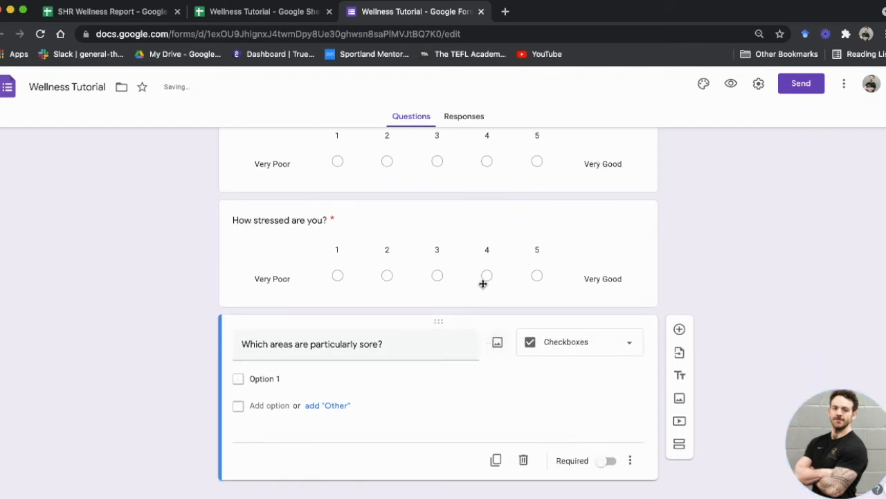
# Copy the body areas from Head to Feet under ListAreas in the Lists sheet and paste them as the checkbox question's options.
pyautogui.click(256, 13)
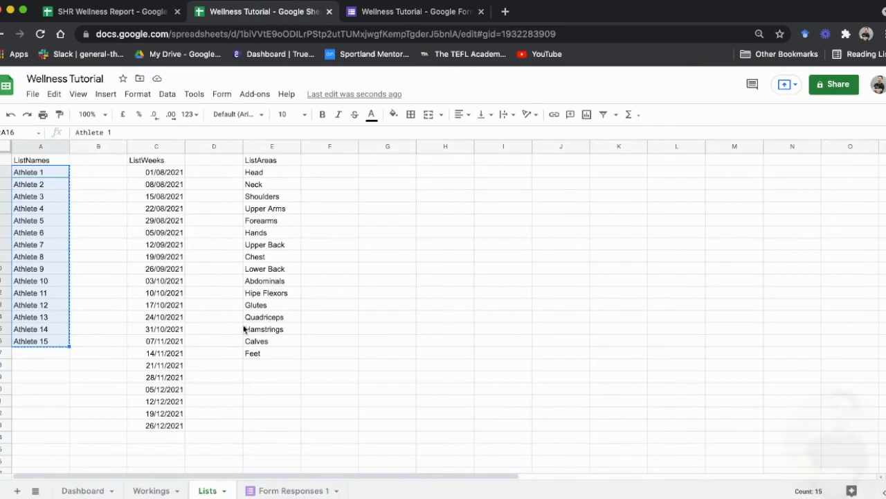
pyautogui.moveTo(274, 173); pyautogui.dragTo(274, 354)
pyautogui.hotkey('ctrl', 'c')
pyautogui.click(376, 11)
pyautogui.click(285, 378)
pyautogui.hotkey('ctrl', 'v')
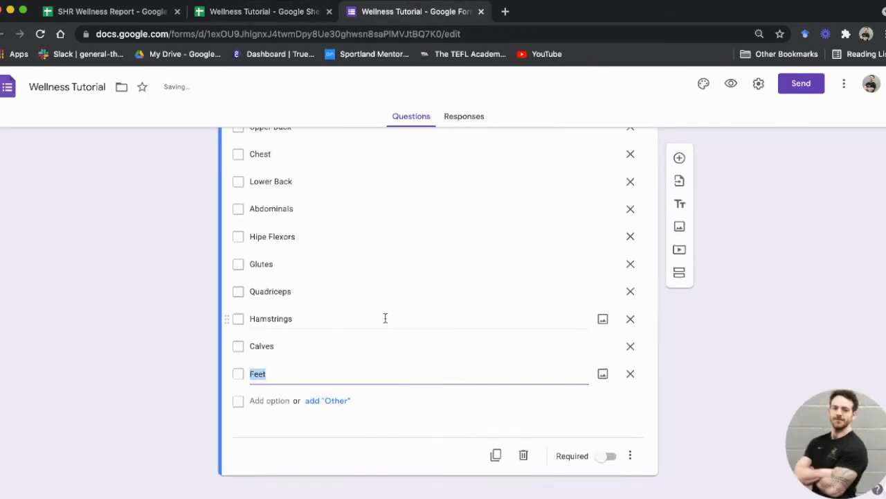
pyautogui.scroll(4, 385, 318)
pyautogui.scroll(-4, 385, 319)
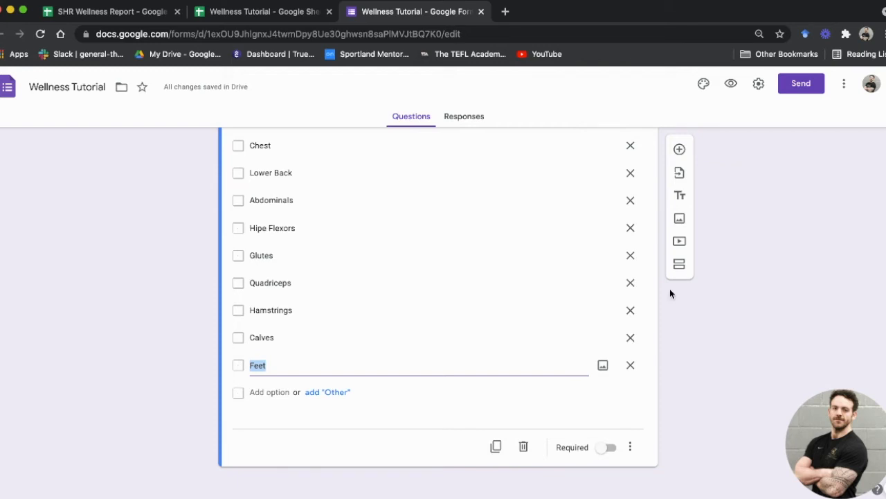
# Add a Paragraph question titled "Anything to add?" after the sore-areas question.
pyautogui.click(680, 149)
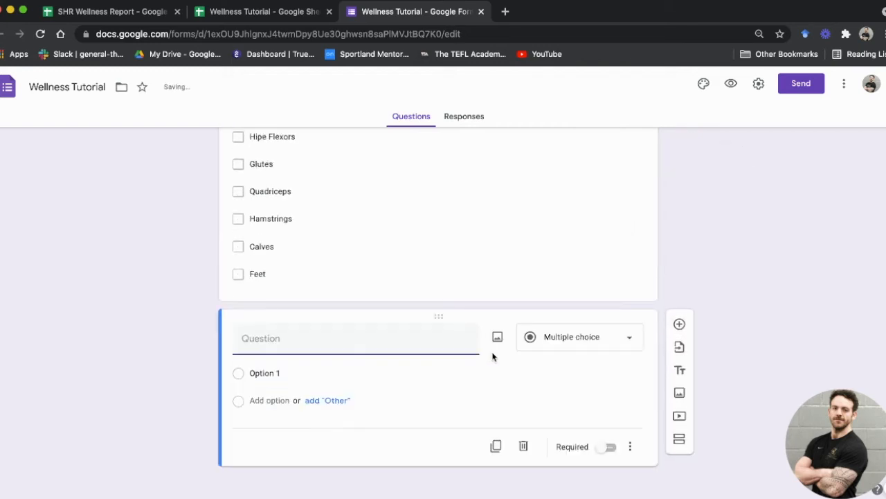
pyautogui.click(619, 345)
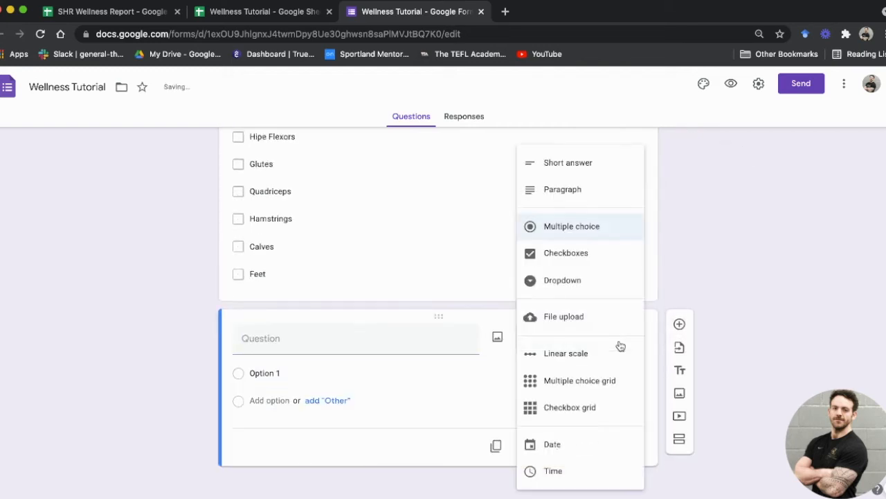
pyautogui.click(586, 191)
pyautogui.click(323, 356)
pyautogui.write('Anything to add?')
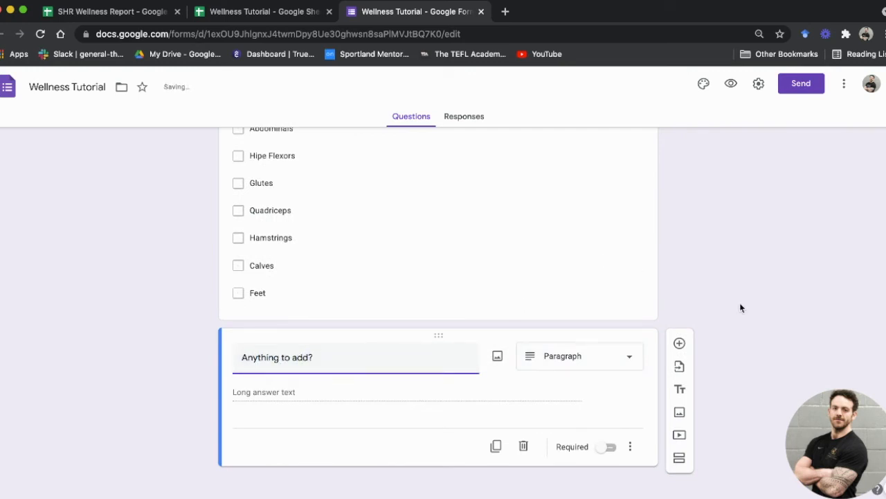
# Review the form's questions, then preview the live form and look through it from start to end.
pyautogui.scroll(15, 740, 303)
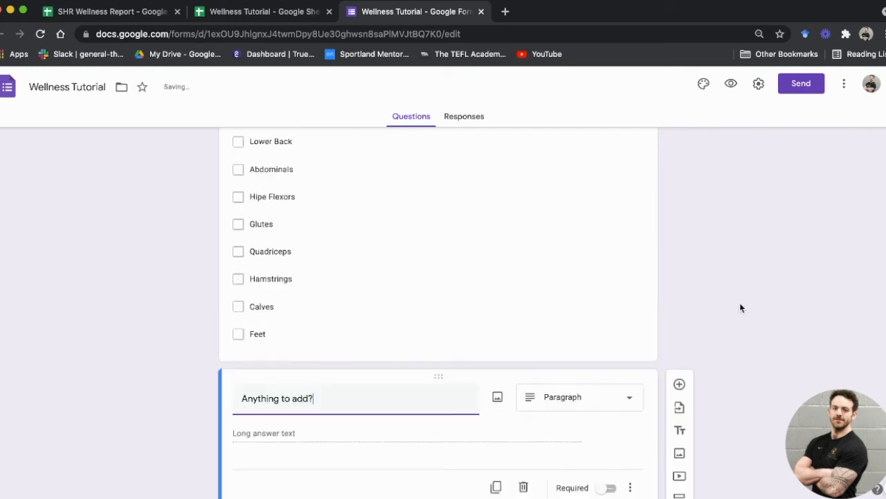
pyautogui.scroll(-15, 733, 292)
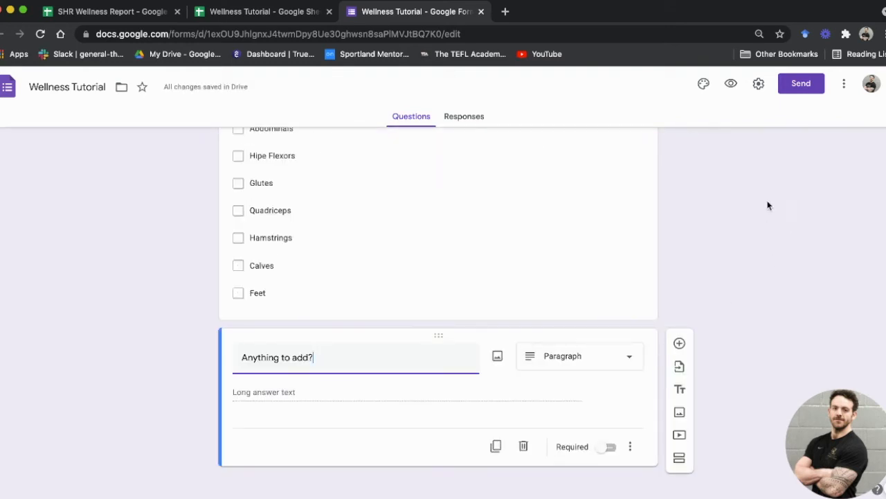
pyautogui.click(730, 83)
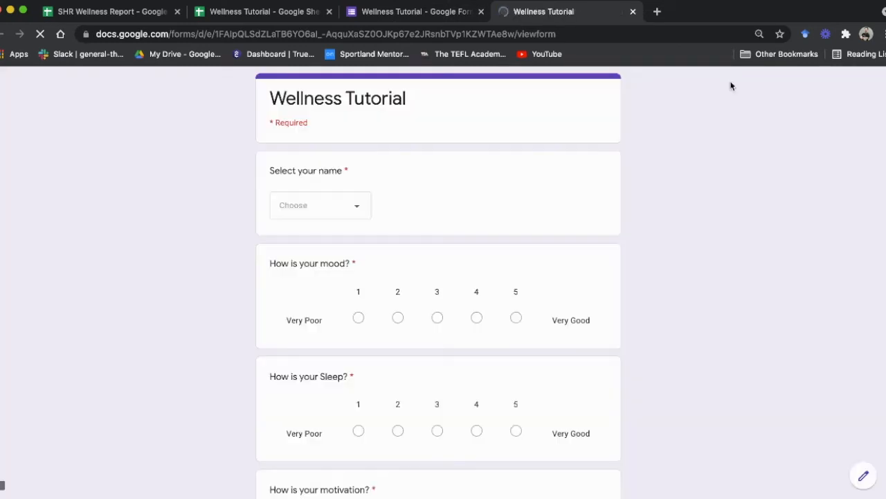
pyautogui.scroll(-5, 480, 247)
pyautogui.scroll(-8, 481, 243)
pyautogui.scroll(12, 483, 249)
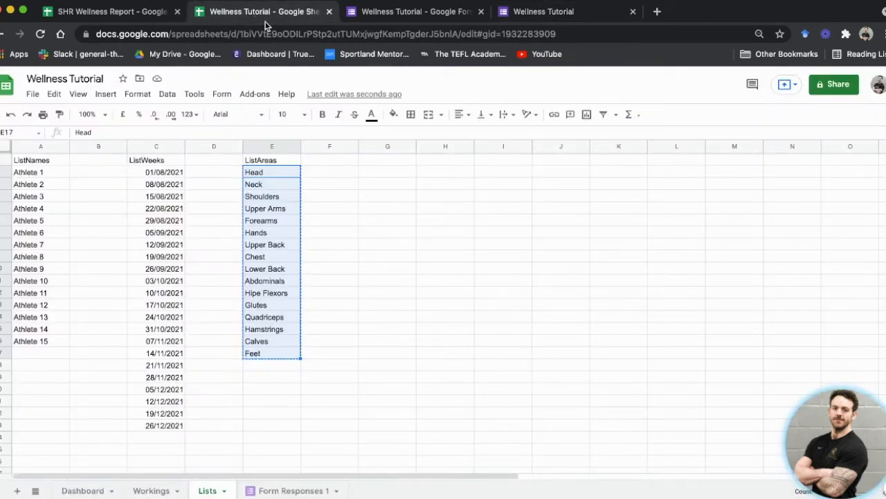
# Switch to the spreadsheet and examine the question headers in the Form Responses 1 sheet.
pyautogui.click(257, 15)
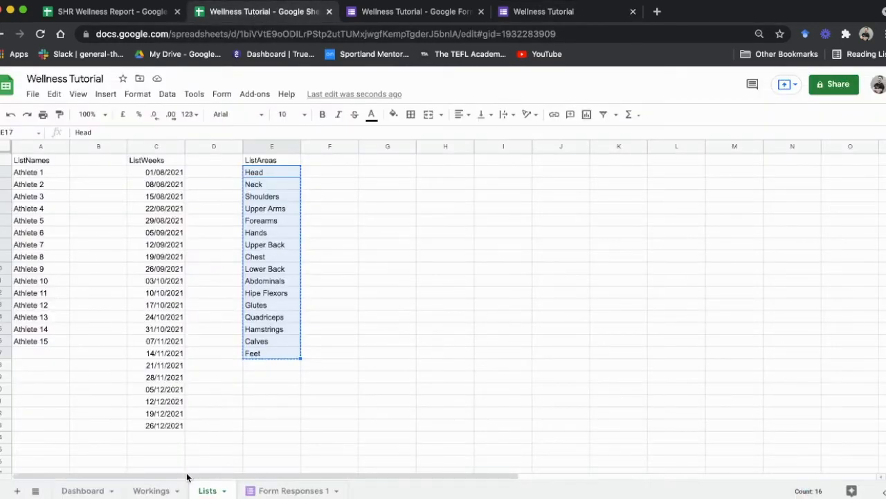
pyautogui.click(290, 490)
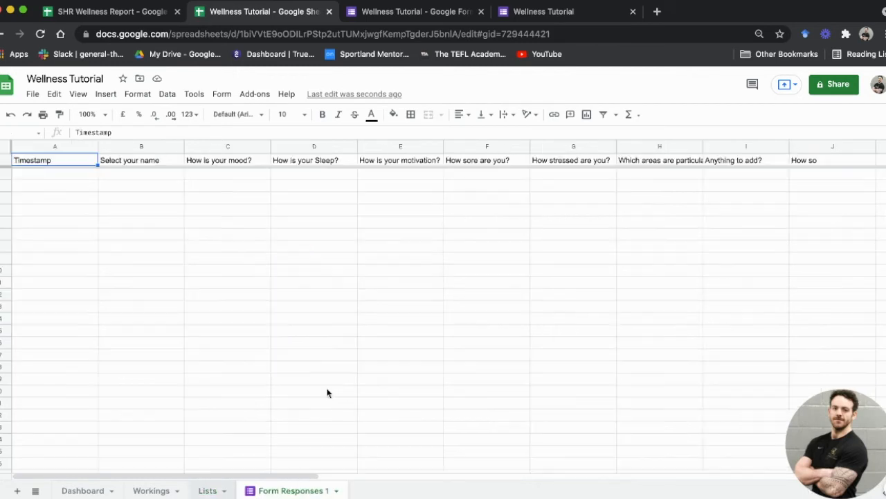
pyautogui.click(804, 162)
pyautogui.moveTo(281, 476); pyautogui.dragTo(72, 480)
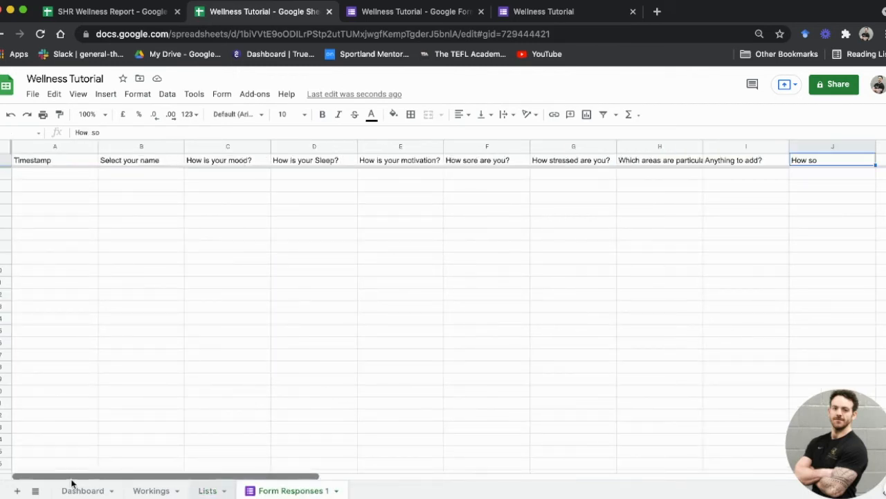
pyautogui.click(111, 381)
# In the form preview, select Athlete 1 as the name and rate mood, sleep, motivation, soreness and stress 3 each.
pyautogui.click(547, 12)
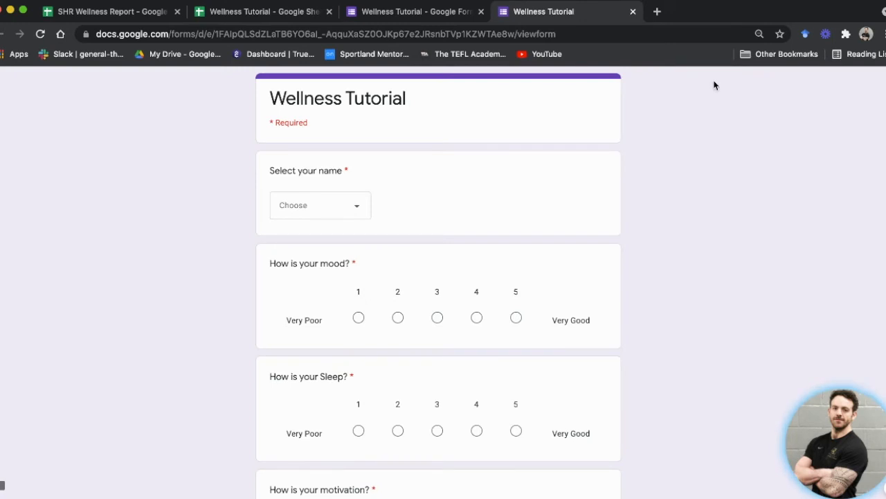
pyautogui.click(356, 212)
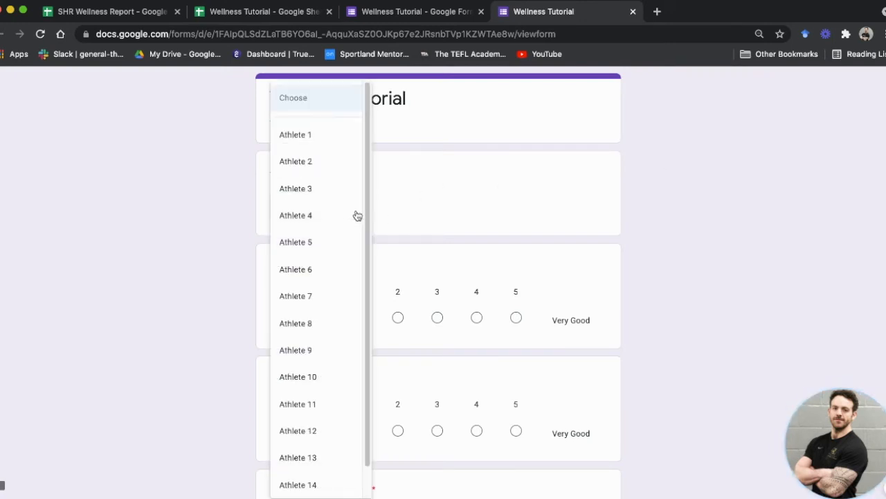
pyautogui.click(315, 136)
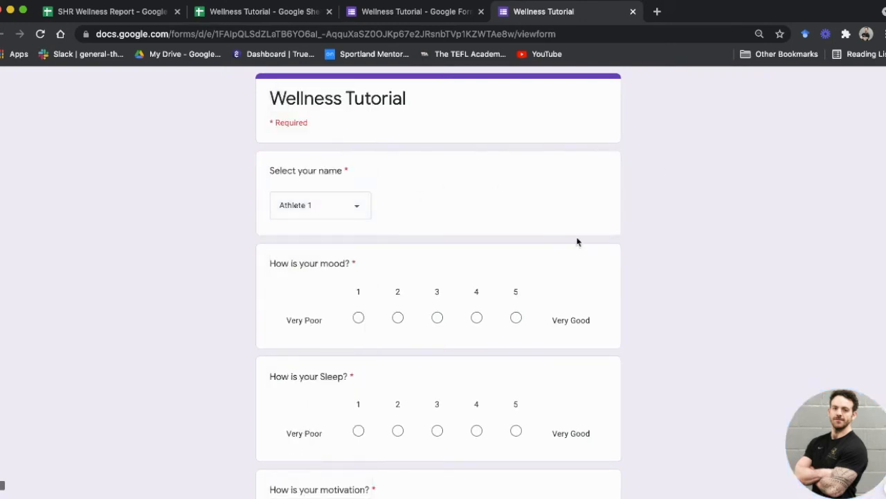
pyautogui.scroll(-3, 595, 239)
pyautogui.click(437, 214)
pyautogui.click(437, 326)
pyautogui.click(437, 441)
pyautogui.scroll(-6, 453, 395)
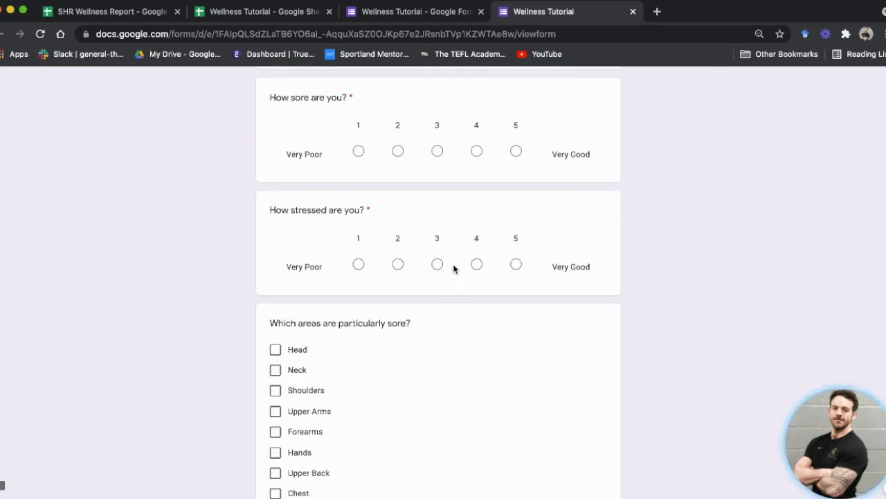
pyautogui.click(437, 151)
pyautogui.scroll(2, 439, 211)
pyautogui.click(437, 380)
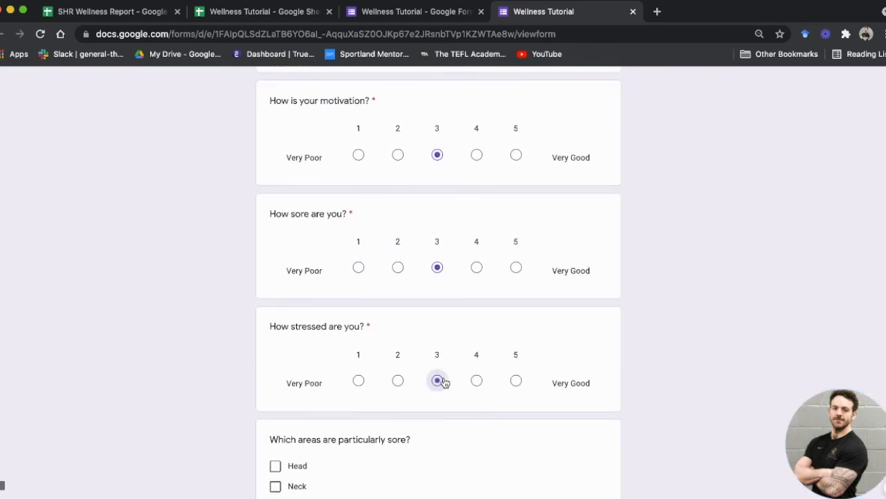
# Tick Quadriceps, Hipe Flexors, Chest, Hands and Upper Arms as sore areas, add the comment "Test", and submit the response.
pyautogui.scroll(-5, 427, 380)
pyautogui.click(275, 335)
pyautogui.click(275, 293)
pyautogui.click(275, 231)
pyautogui.click(275, 191)
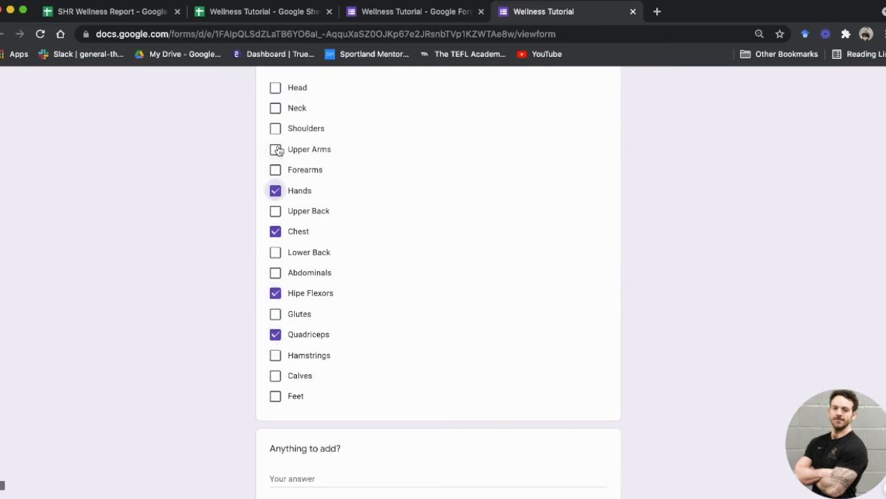
pyautogui.click(276, 149)
pyautogui.scroll(-2, 330, 245)
pyautogui.click(326, 368)
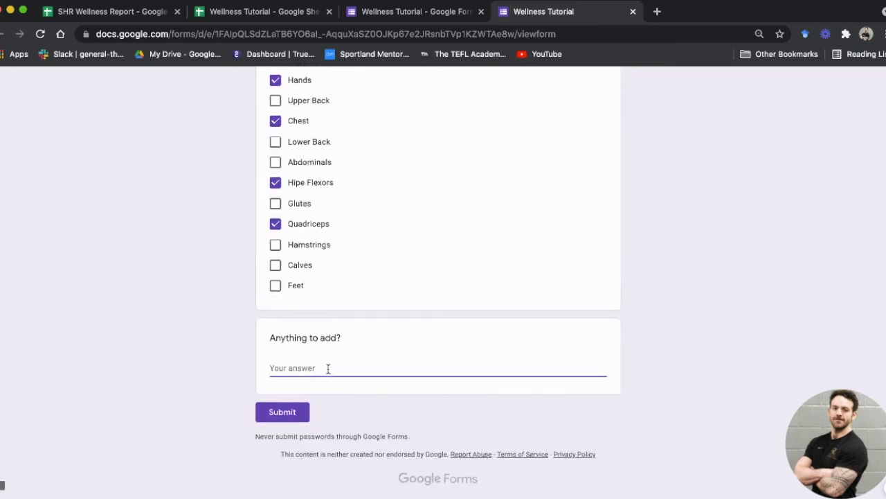
pyautogui.write('Test')
pyautogui.click(297, 418)
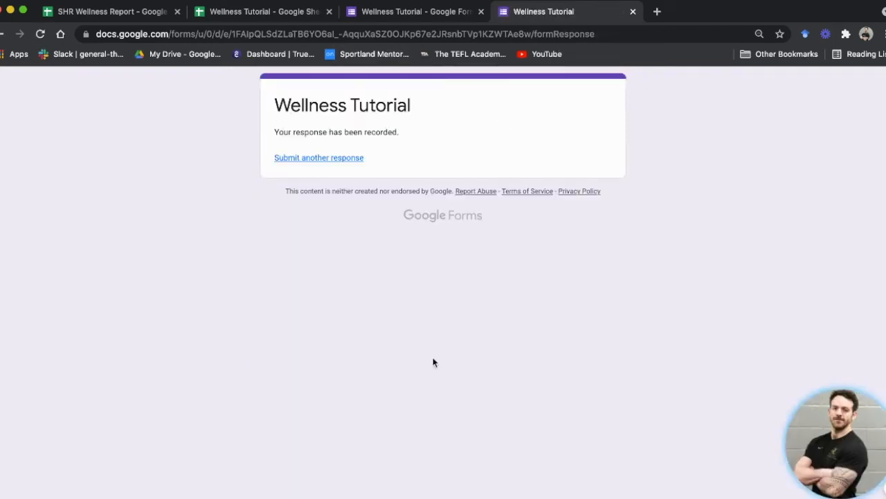
# Close the submitted form, review the form's response summary, and check the Form Responses 1 sheet for the test entry.
pyautogui.click(632, 11)
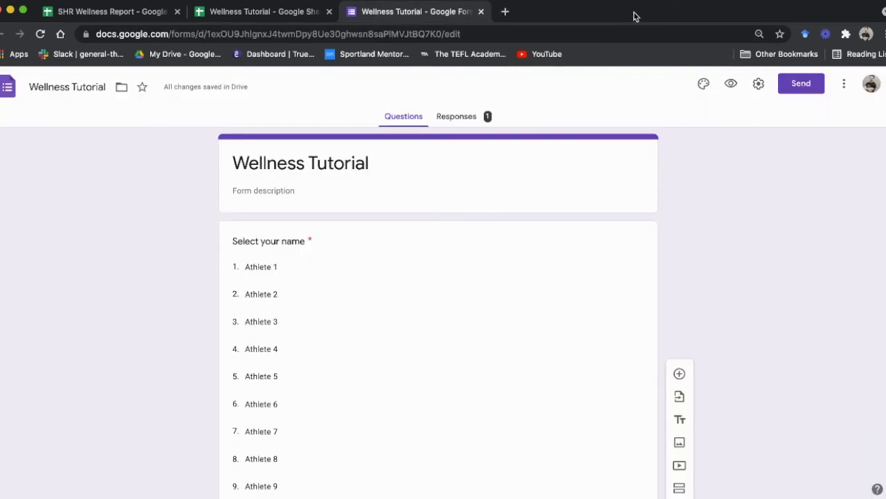
pyautogui.click(463, 121)
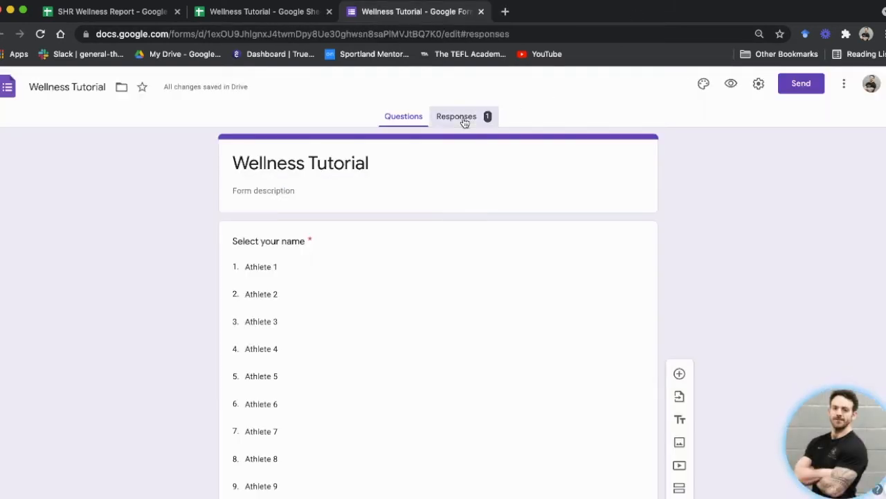
pyautogui.scroll(-10, 462, 229)
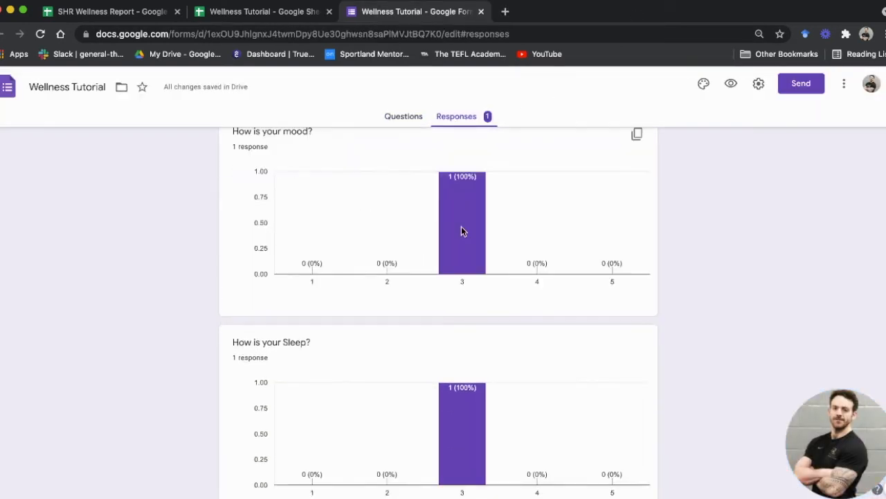
pyautogui.scroll(-5, 462, 232)
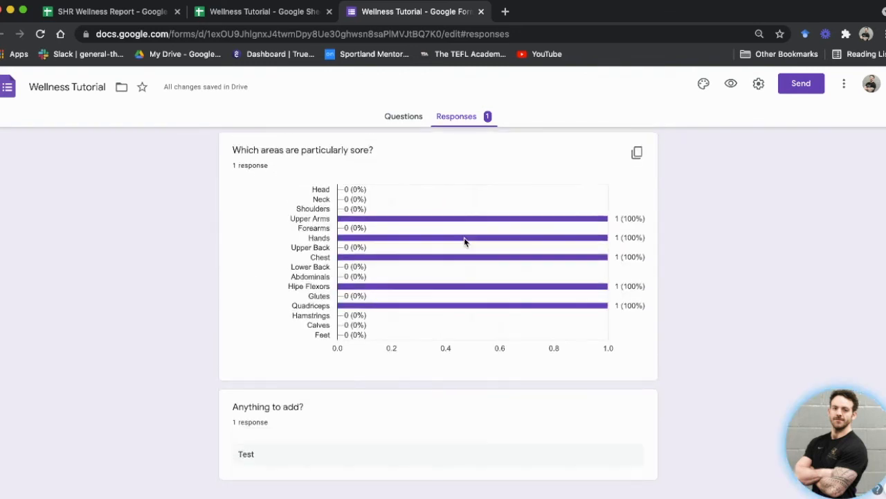
pyautogui.scroll(15, 463, 235)
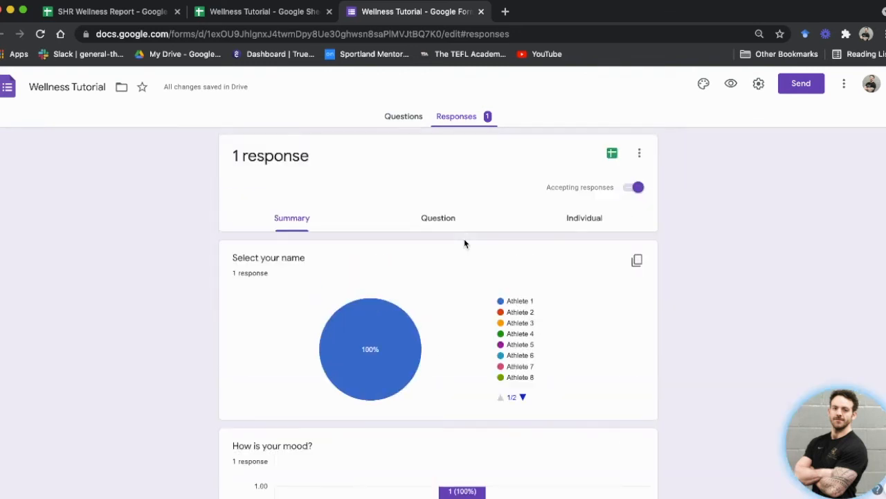
pyautogui.click(293, 14)
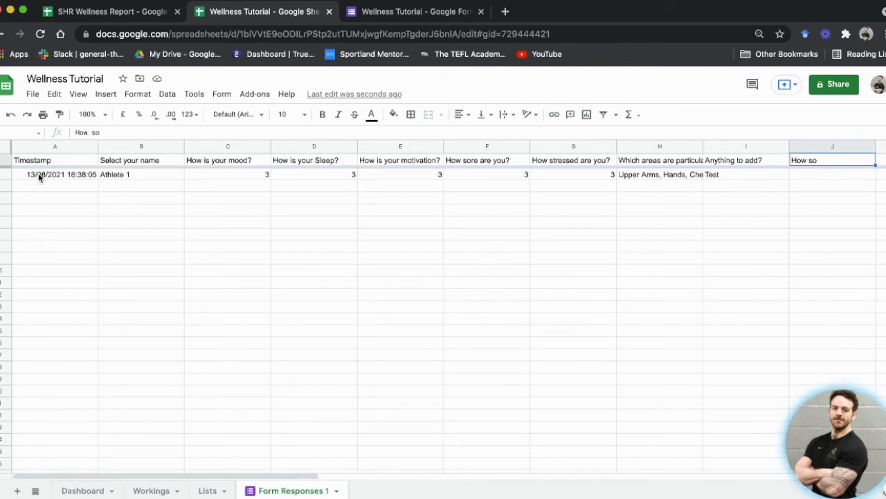
# Format the Timestamp column of the Form Responses 1 sheet as Date.
pyautogui.click(54, 147)
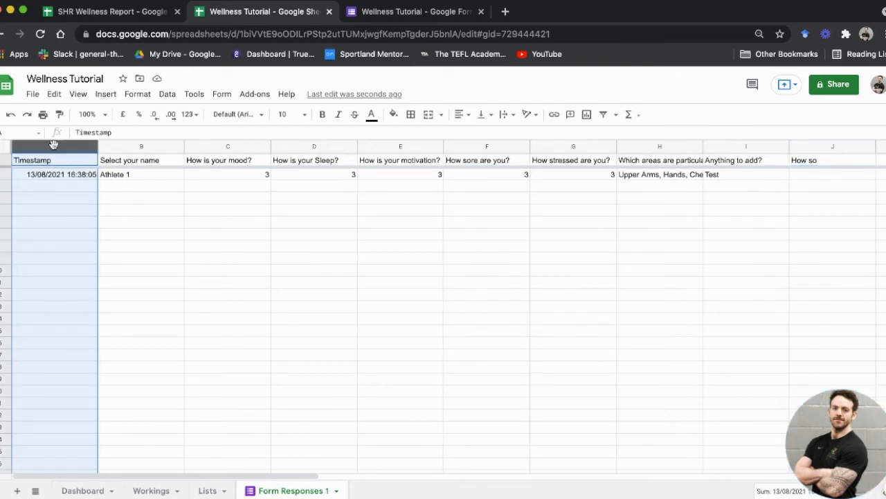
pyautogui.click(188, 114)
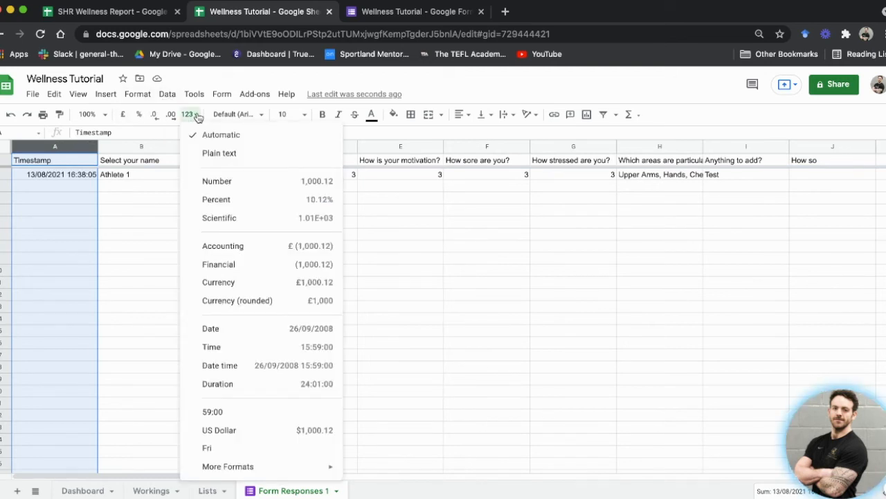
pyautogui.click(239, 337)
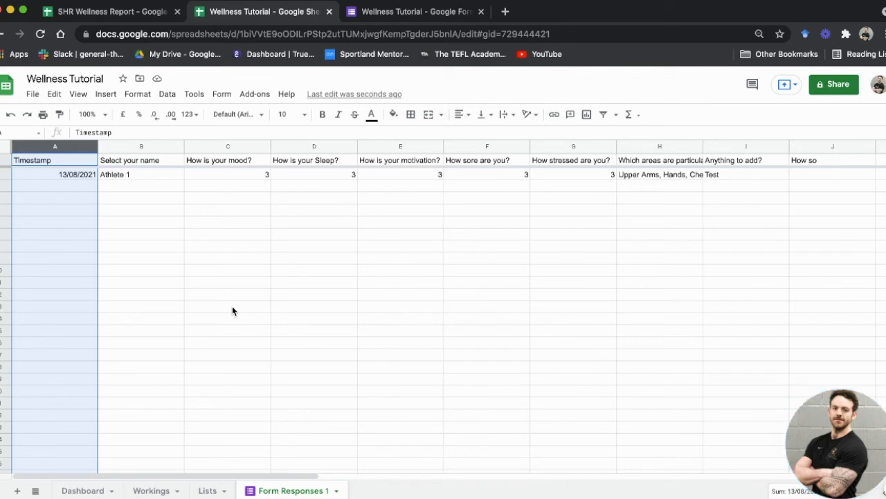
pyautogui.moveTo(811, 436); pyautogui.dragTo(759, 412)
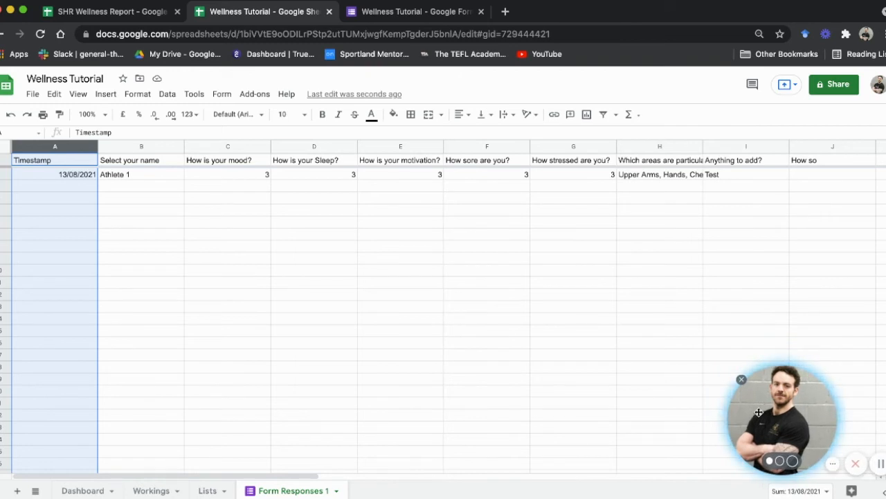
pyautogui.moveTo(759, 412); pyautogui.dragTo(665, 384)
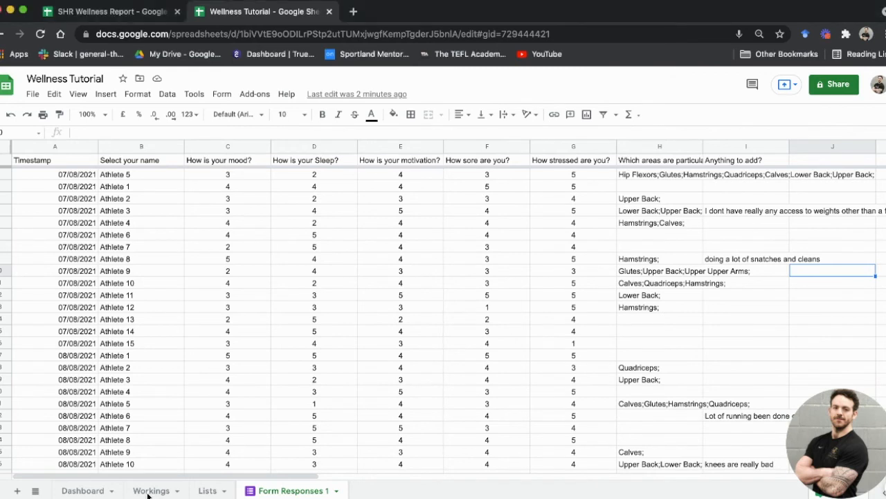
# Copy the headers from Timestamp to the sore-areas question in Form Responses 1 into the Workings sheet, starting at E1.
pyautogui.click(150, 490)
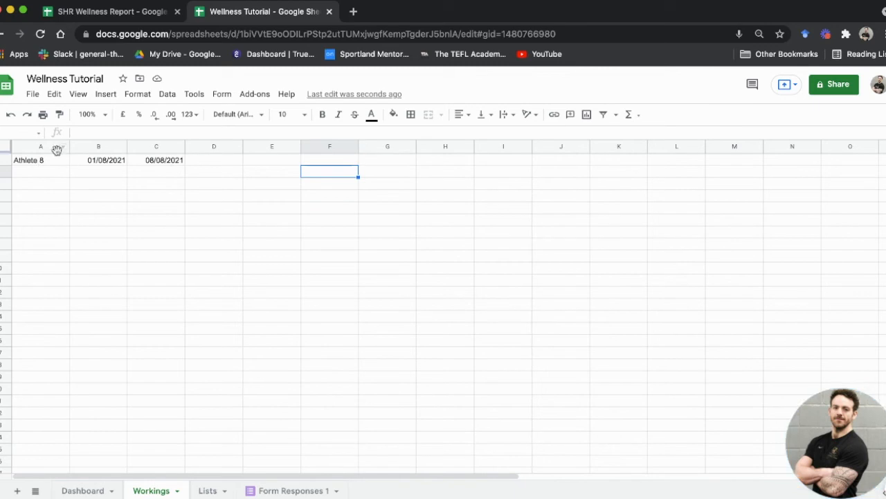
pyautogui.click(268, 492)
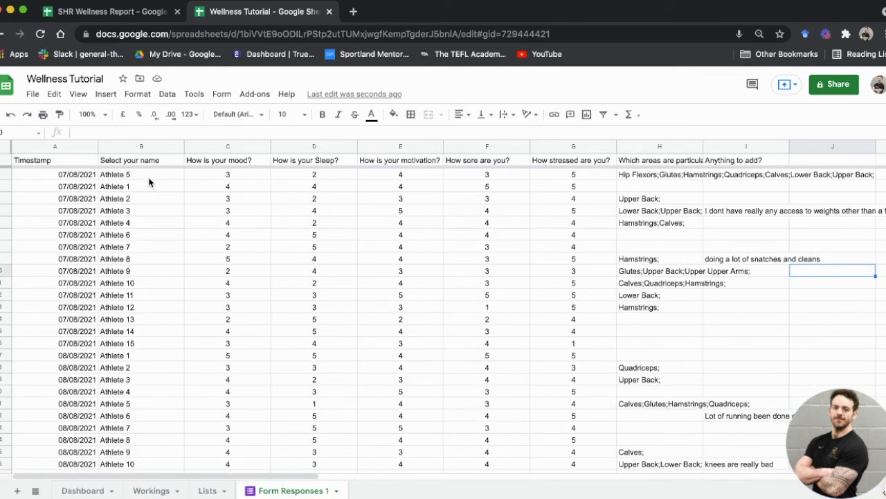
pyautogui.moveTo(54, 163); pyautogui.dragTo(639, 161)
pyautogui.hotkey('ctrl', 'c')
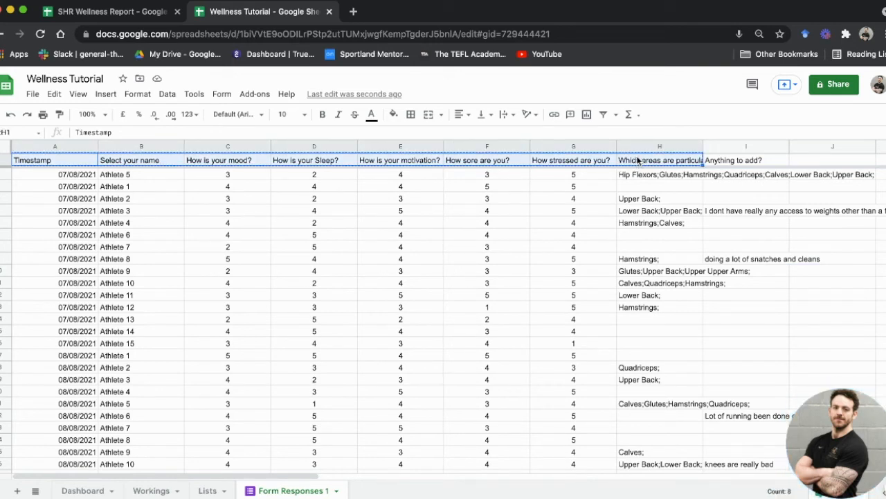
pyautogui.click(164, 491)
pyautogui.click(291, 161)
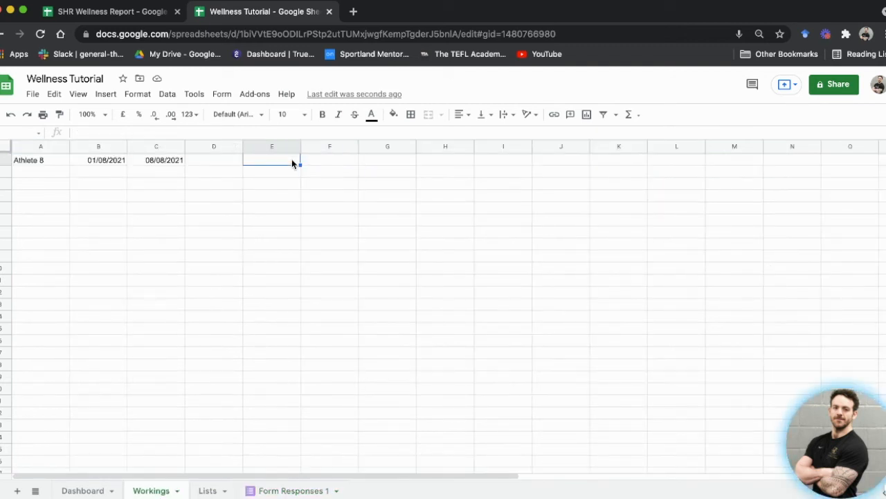
pyautogui.hotkey('ctrl', 'v')
pyautogui.click(334, 211)
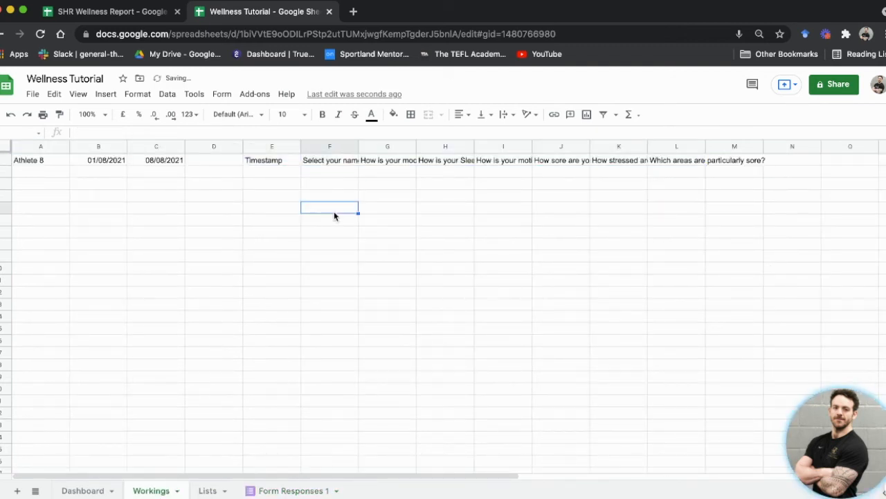
# Start a FILTER formula in Workings cell E2 with columns A:H of Form Responses 1 as its range.
pyautogui.press('Left')
pyautogui.press('Up')
pyautogui.press('Up')
pyautogui.press('Up')
pyautogui.write('=')
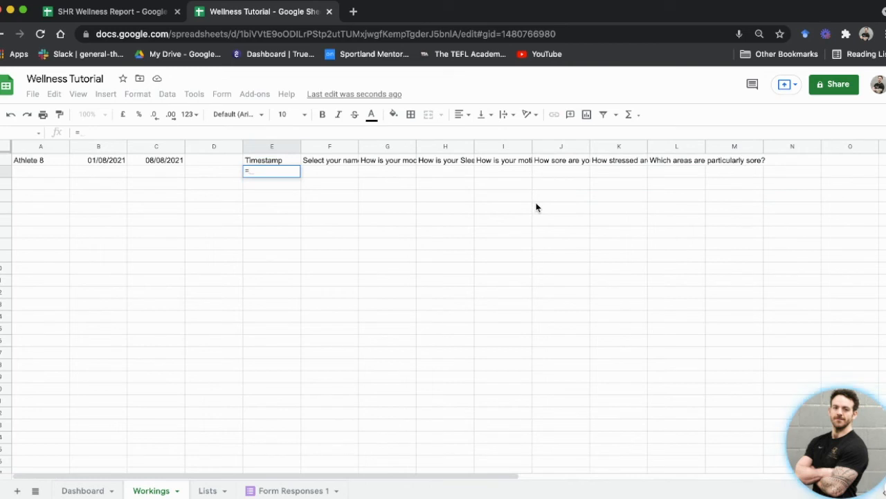
pyautogui.write('filter')
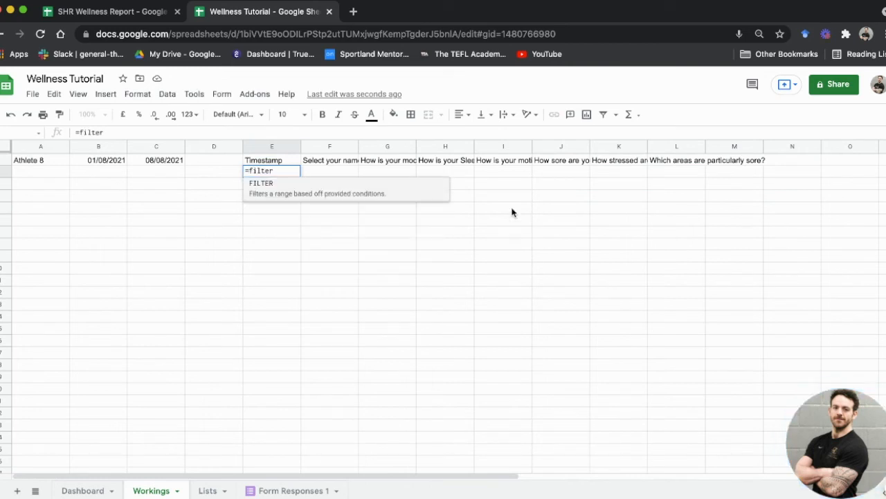
pyautogui.click(395, 196)
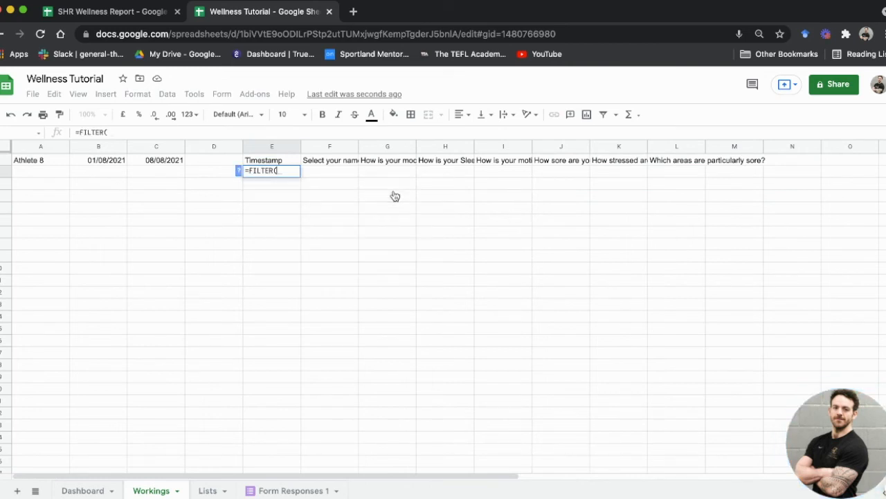
pyautogui.click(241, 171)
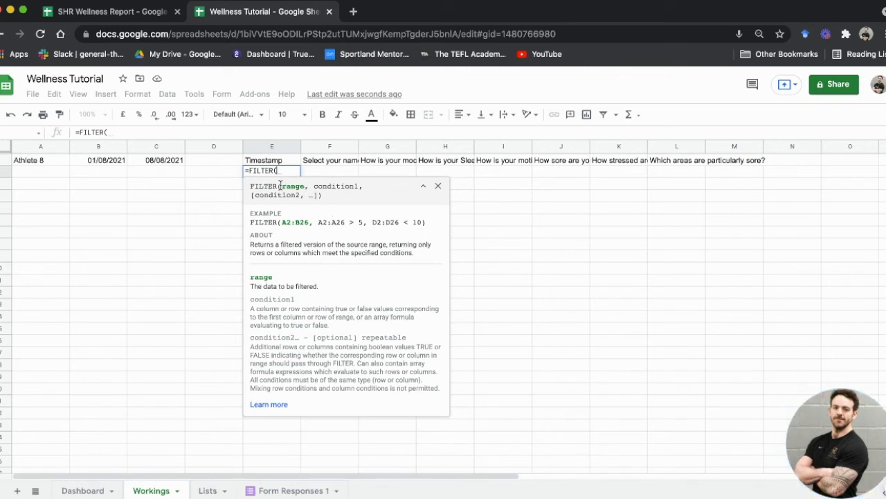
pyautogui.click(276, 491)
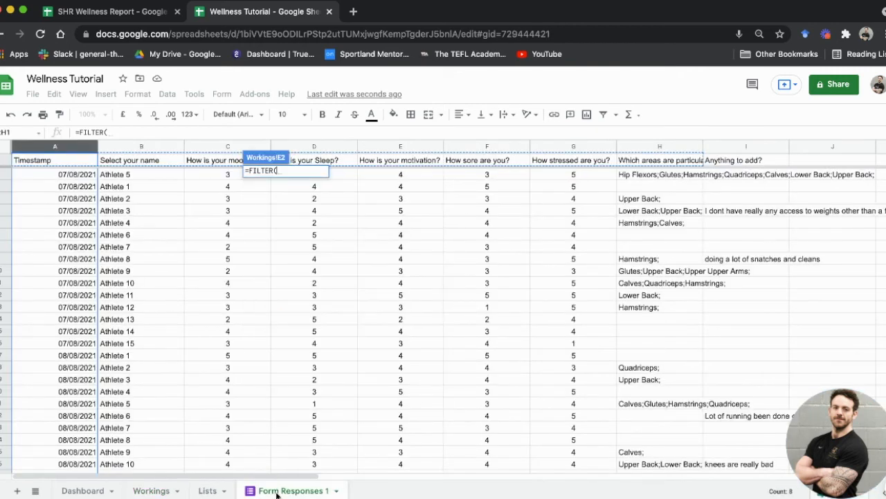
pyautogui.moveTo(48, 147); pyautogui.dragTo(633, 138)
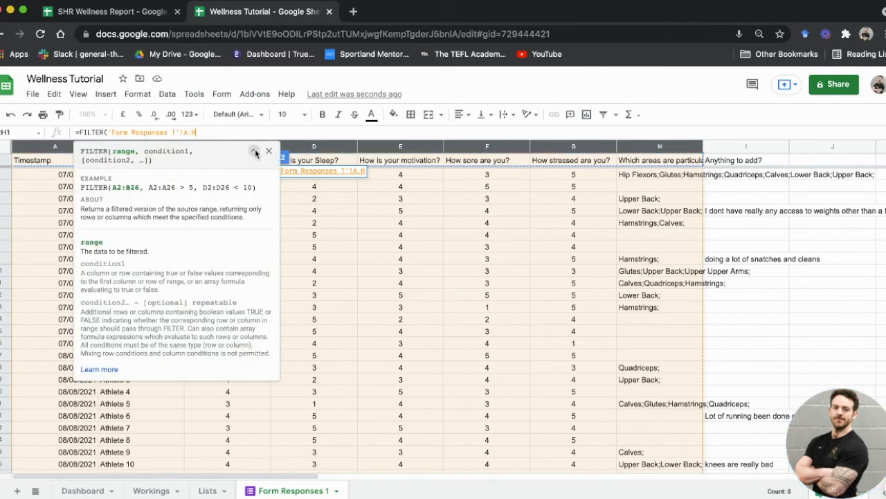
pyautogui.write(',')
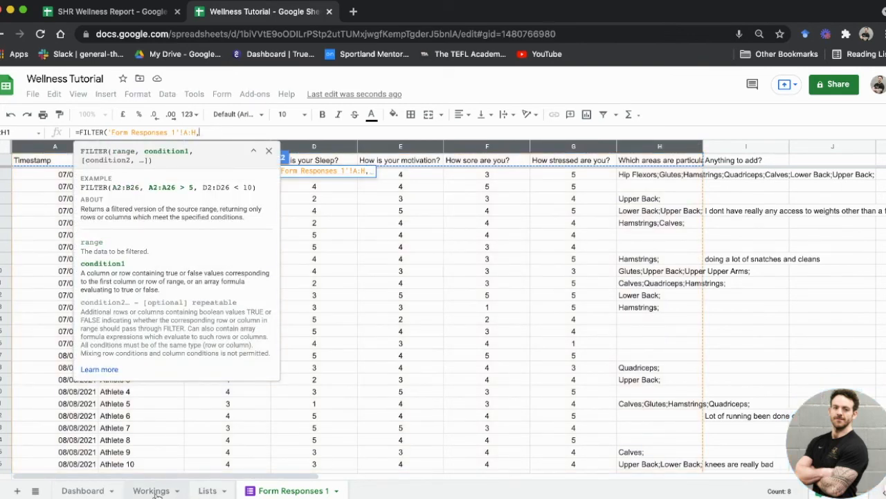
# Add the first FILTER condition, matching name column B:B of Form Responses 1 to the athlete in Workings A1.
pyautogui.click(154, 490)
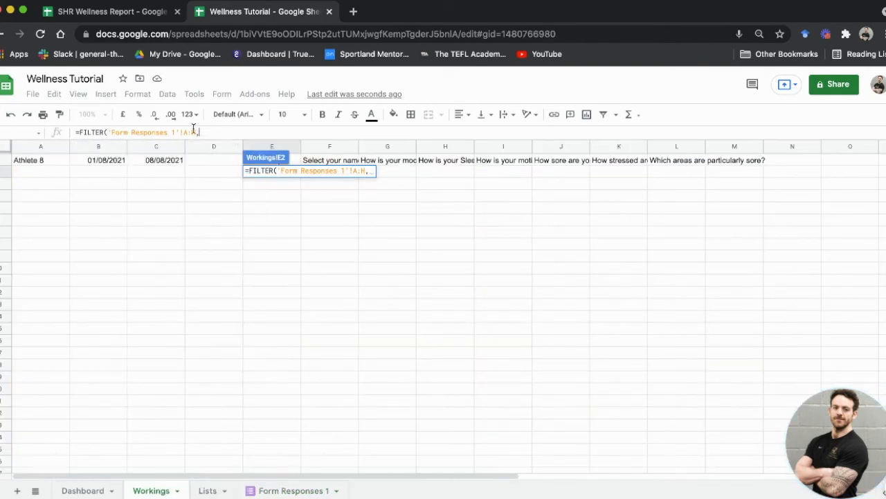
pyautogui.click(206, 134)
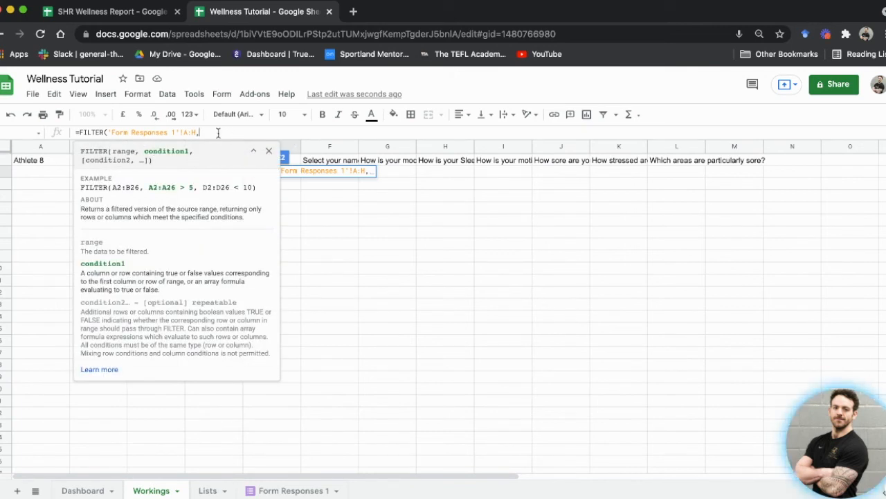
pyautogui.click(254, 151)
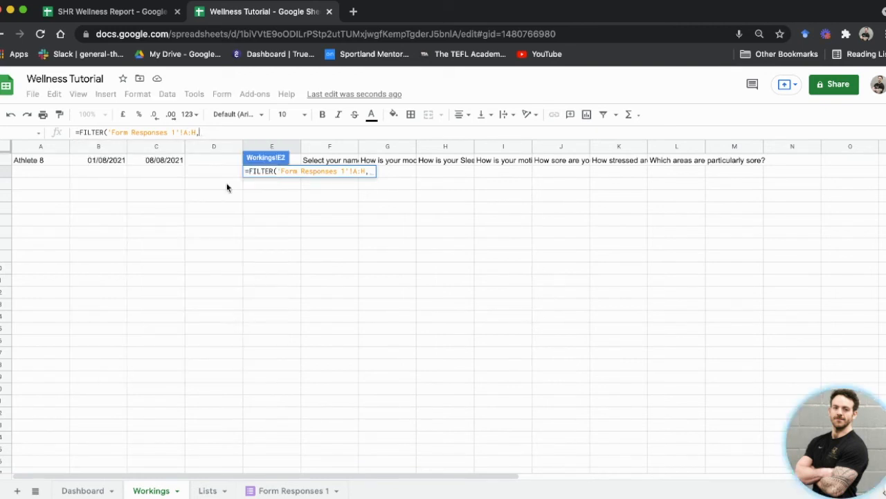
pyautogui.click(289, 491)
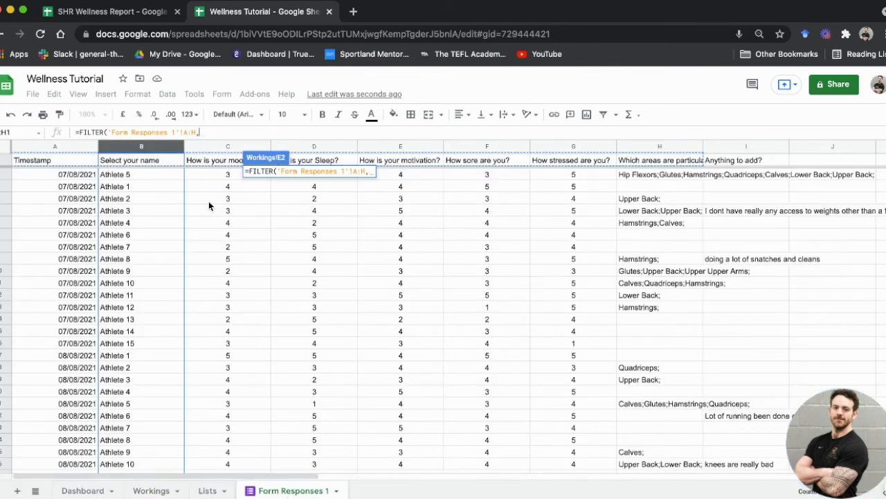
pyautogui.click(149, 147)
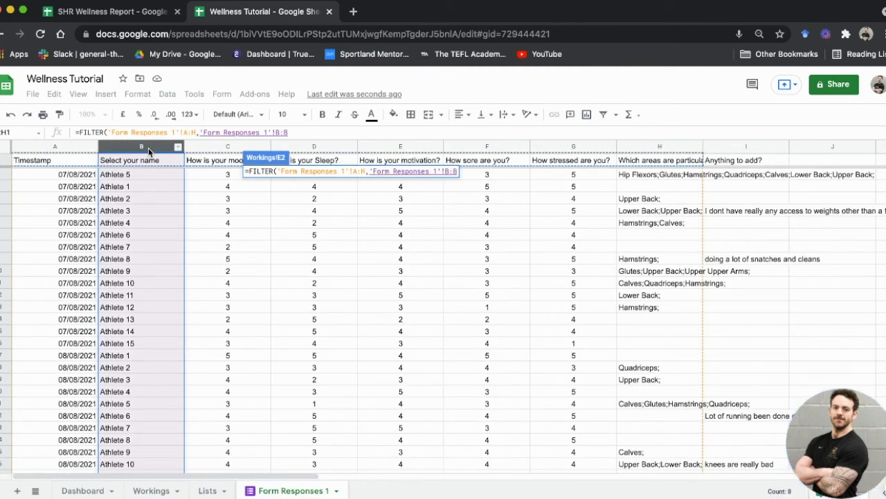
pyautogui.write('=')
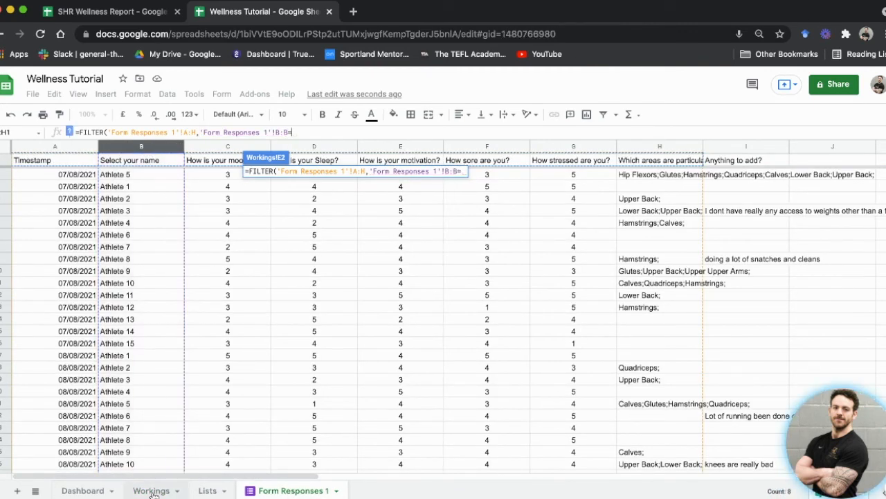
pyautogui.click(151, 491)
pyautogui.click(58, 163)
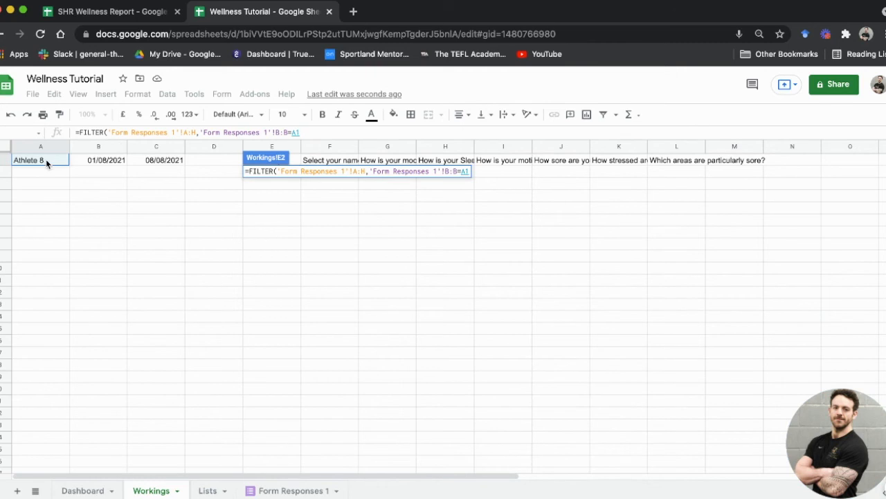
pyautogui.write(',')
# Add the second FILTER condition, requiring 'Form Responses 1'!A:A>=B1 for the start date.
pyautogui.click(281, 490)
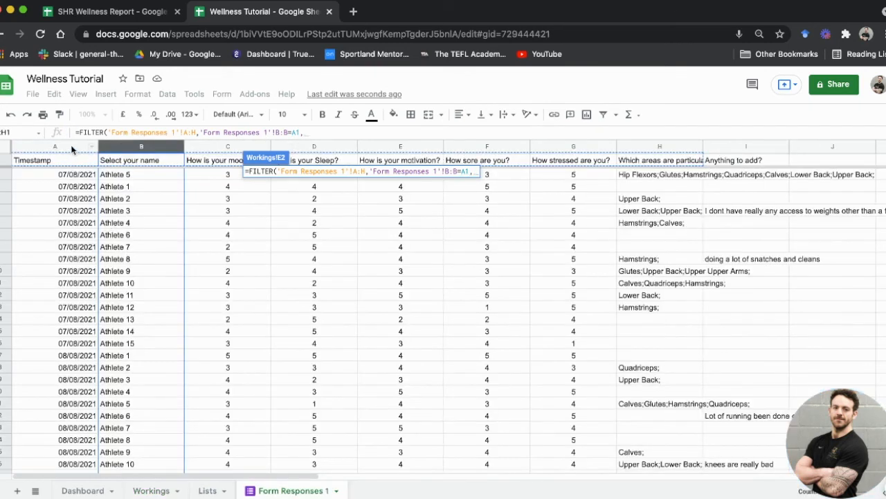
pyautogui.click(71, 146)
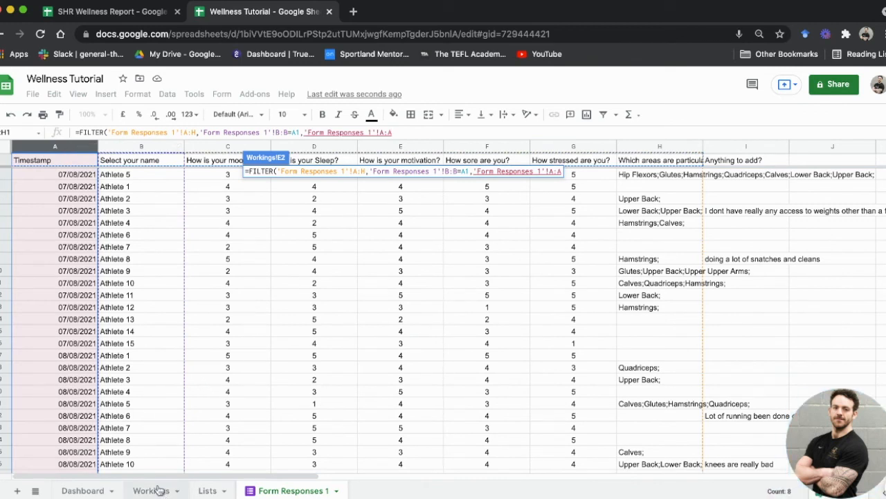
pyautogui.write('>=')
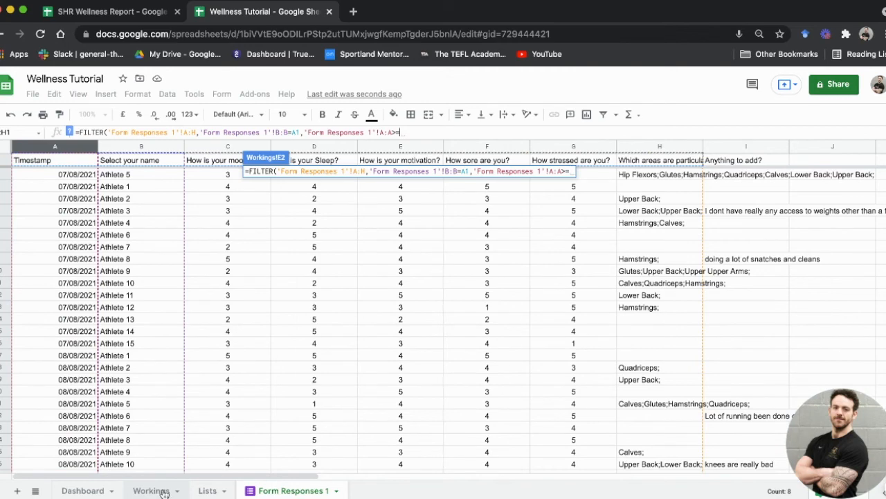
pyautogui.click(164, 492)
pyautogui.click(113, 161)
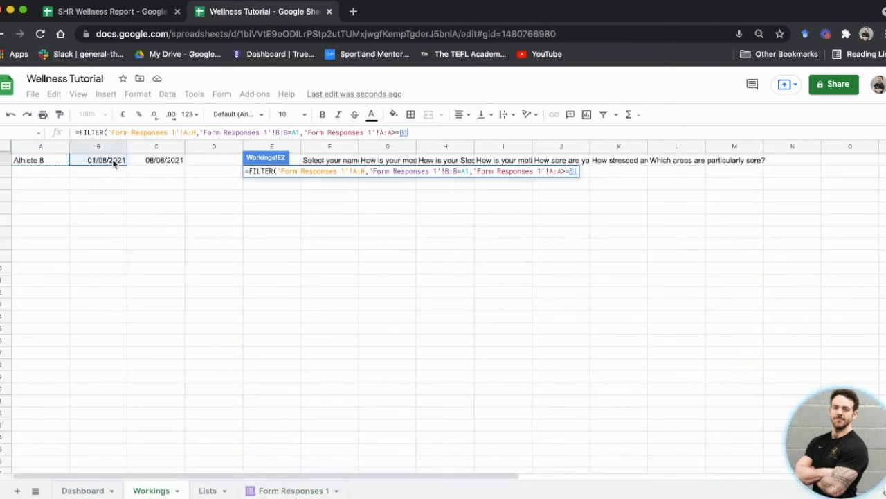
pyautogui.write(',')
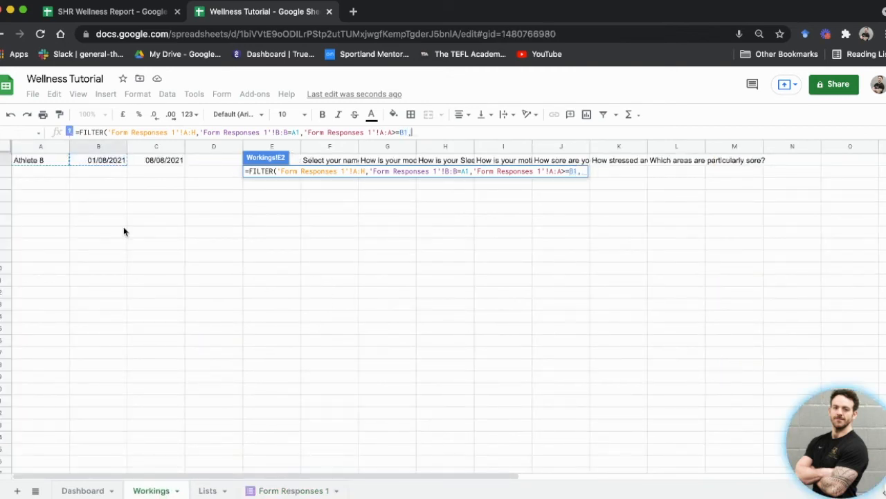
# Add the third FILTER condition 'Form Responses 1'!A:A<C1 for the end date and complete the formula.
pyautogui.click(268, 489)
pyautogui.click(63, 147)
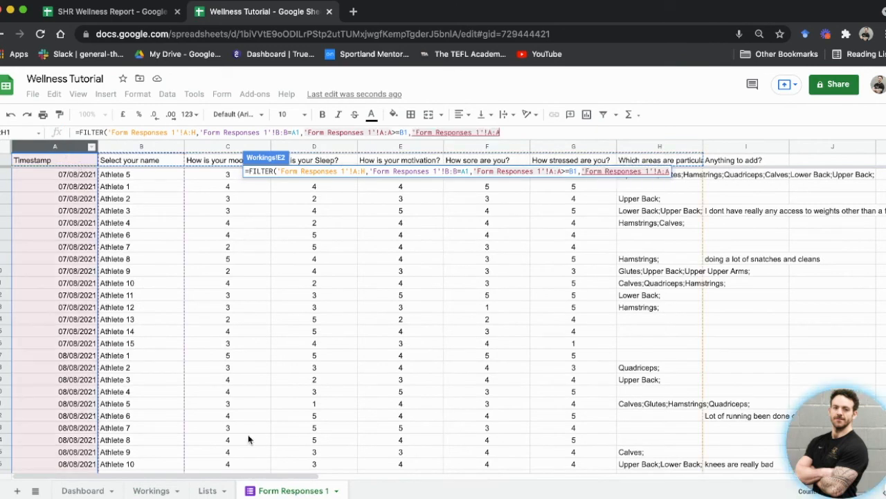
pyautogui.write('<')
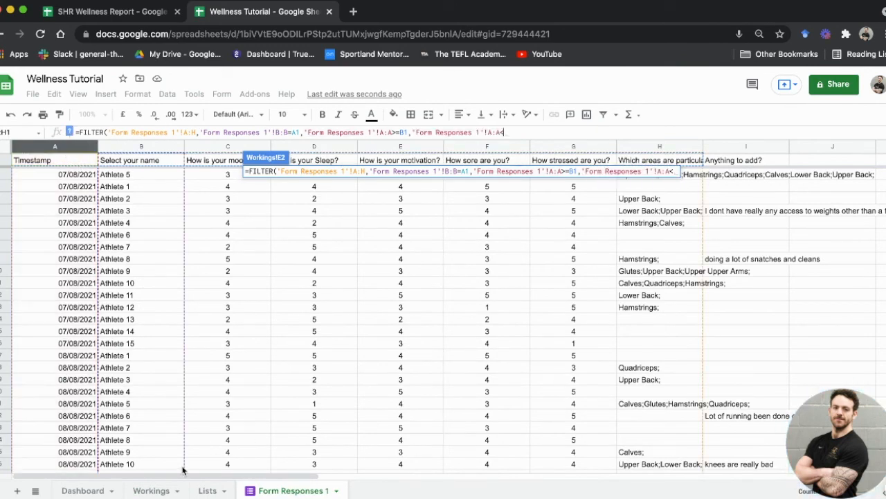
pyautogui.click(155, 490)
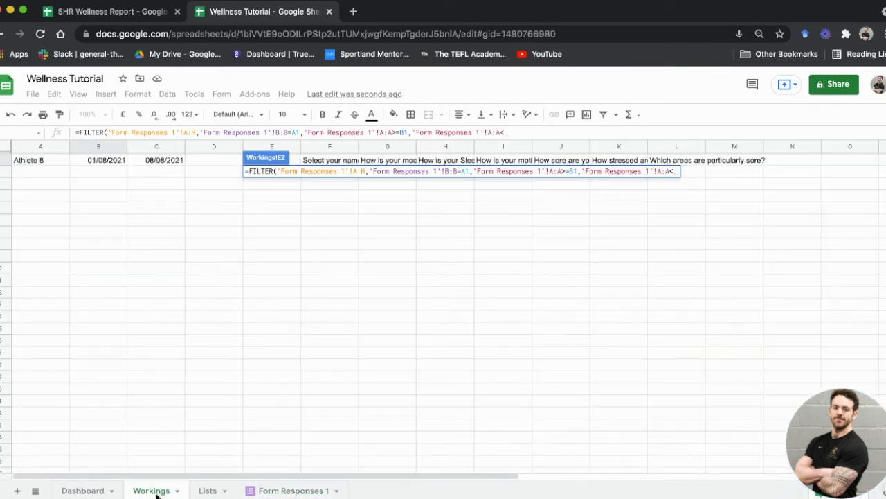
pyautogui.click(150, 161)
pyautogui.write(')')
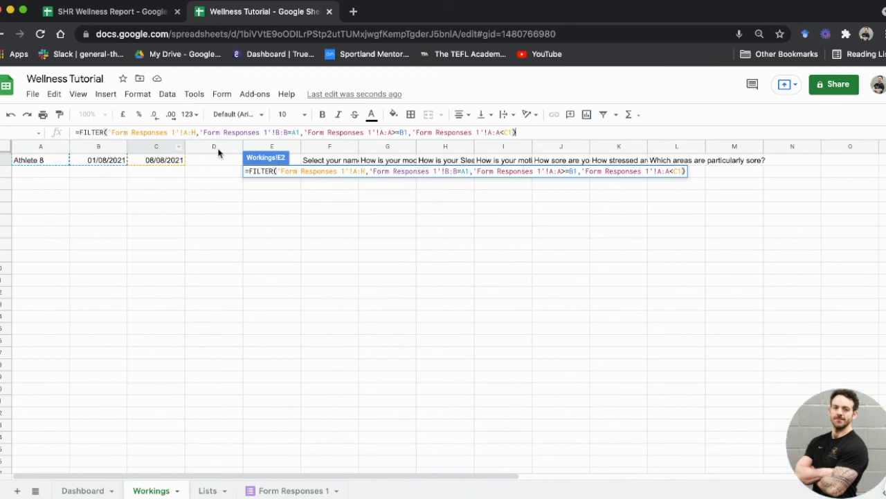
pyautogui.press('Return')
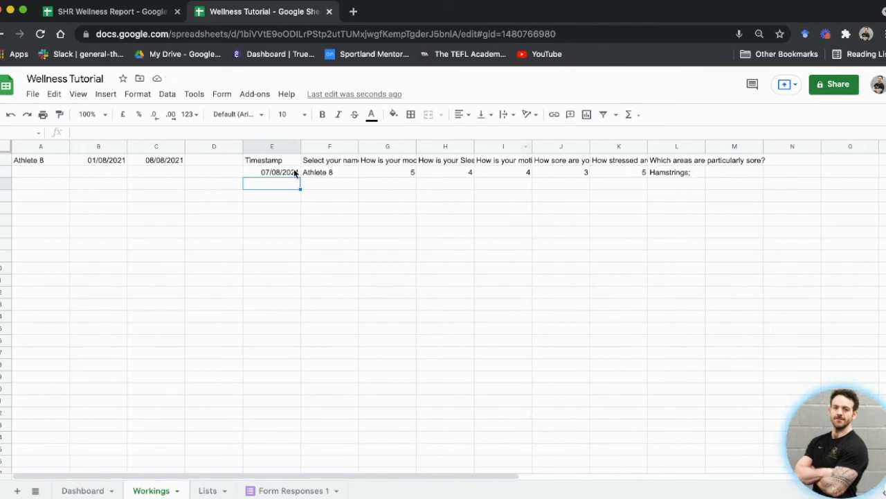
# Set the Dashboard end date to 07/11/2021 and review the filtered responses in Workings.
pyautogui.click(87, 490)
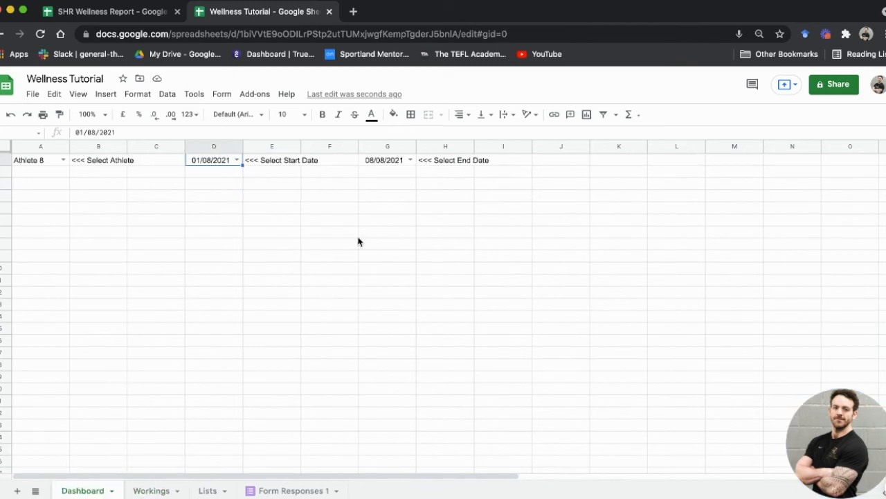
pyautogui.click(410, 160)
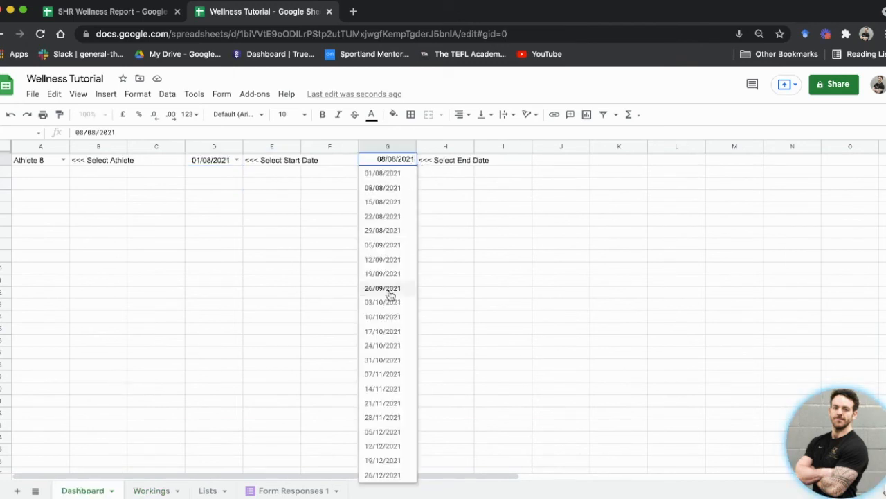
pyautogui.click(390, 374)
pyautogui.click(155, 490)
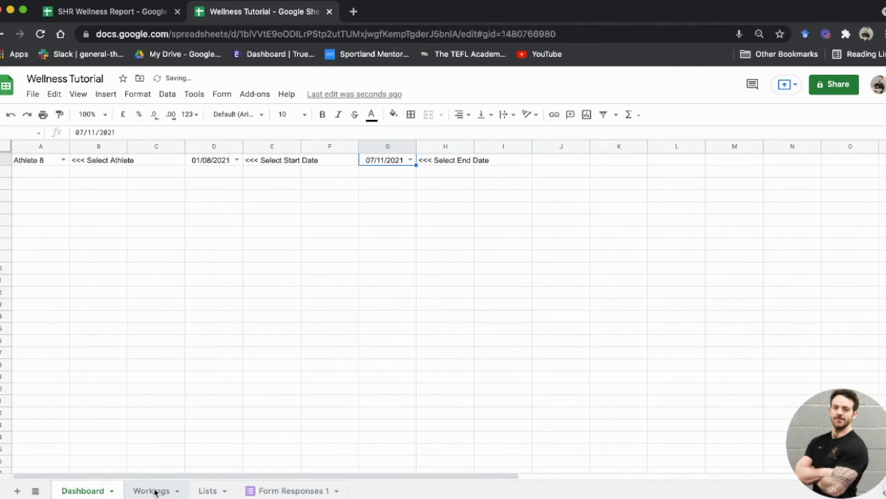
pyautogui.scroll(-6, 415, 311)
pyautogui.scroll(-10, 415, 310)
pyautogui.scroll(15, 416, 310)
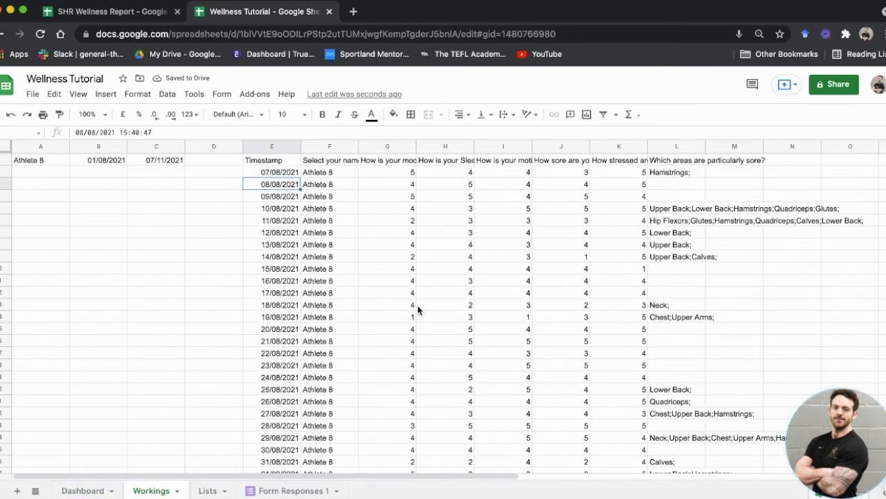
# Set the Dashboard end date to 15/08/2021 and check the filtered responses in Workings.
pyautogui.click(82, 490)
pyautogui.click(410, 159)
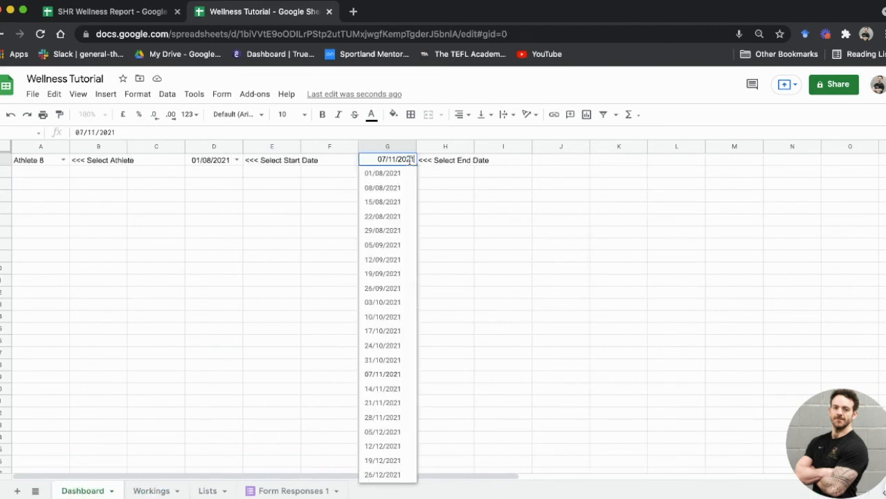
pyautogui.click(383, 201)
pyautogui.click(163, 491)
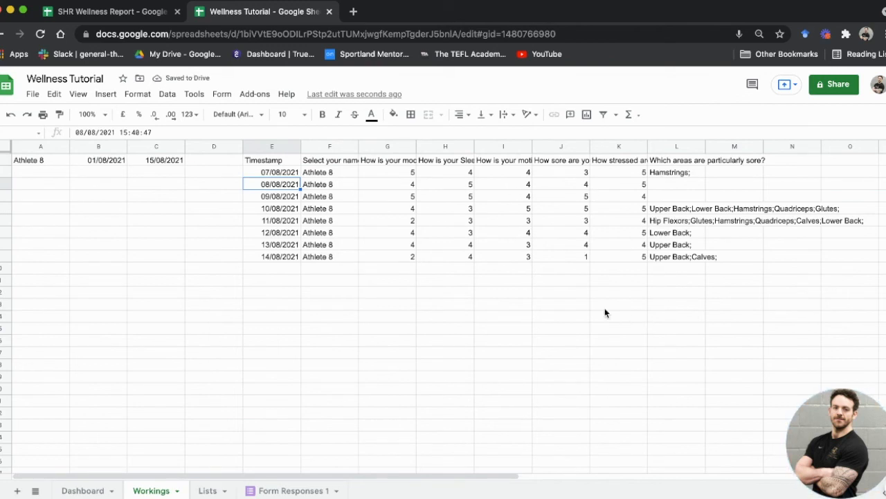
# Examine the filtered wellness scores in Workings G2:K9 and the sore areas in L2:L9.
pyautogui.moveTo(796, 407); pyautogui.dragTo(853, 430)
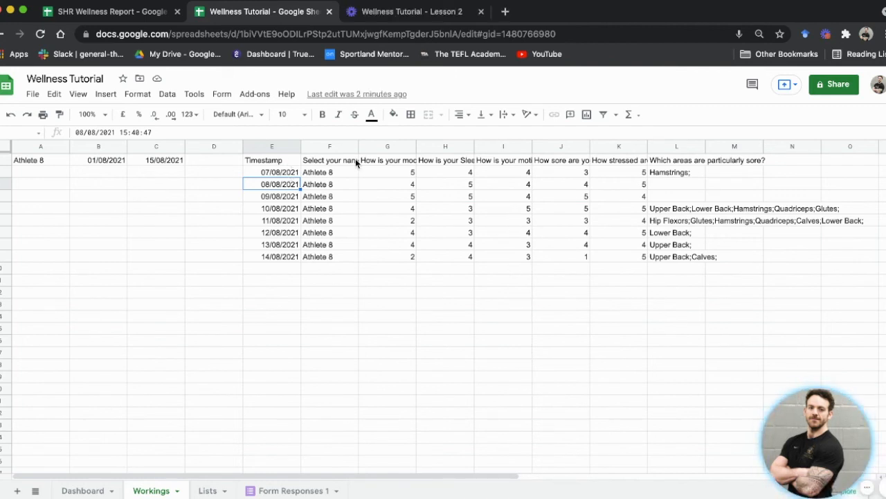
pyautogui.moveTo(388, 173); pyautogui.dragTo(612, 259)
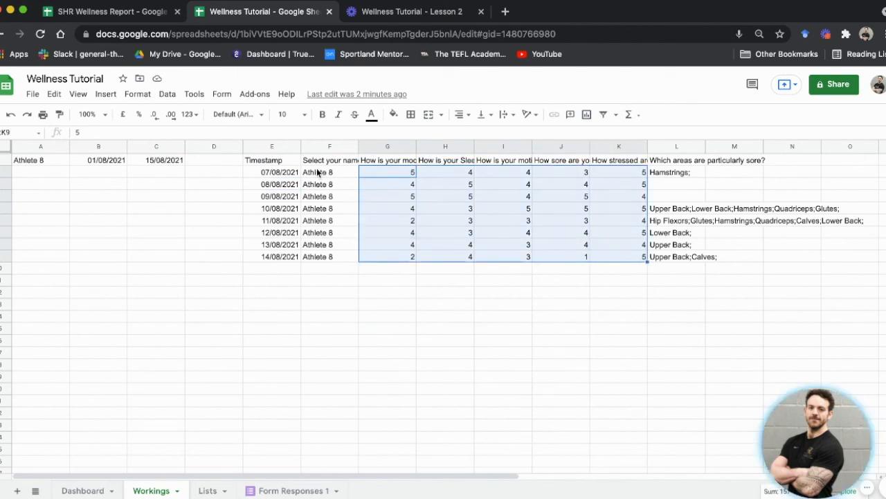
pyautogui.moveTo(211, 478); pyautogui.dragTo(392, 478)
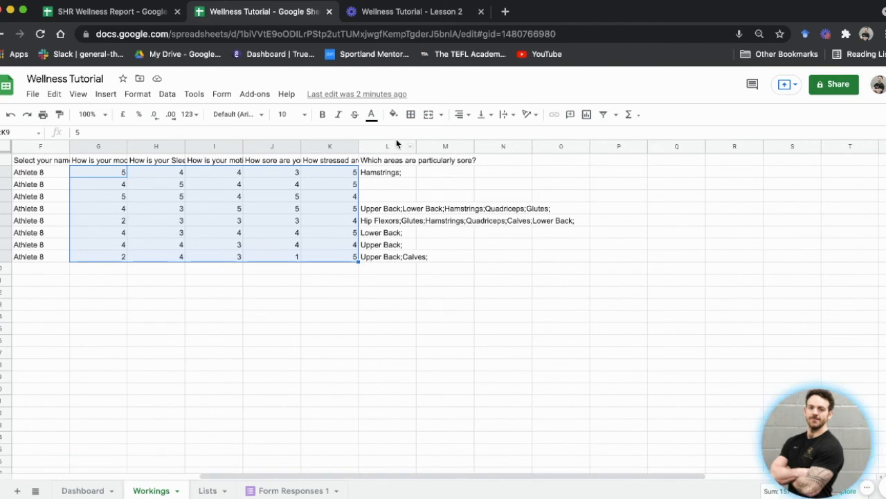
pyautogui.moveTo(388, 172); pyautogui.dragTo(395, 261)
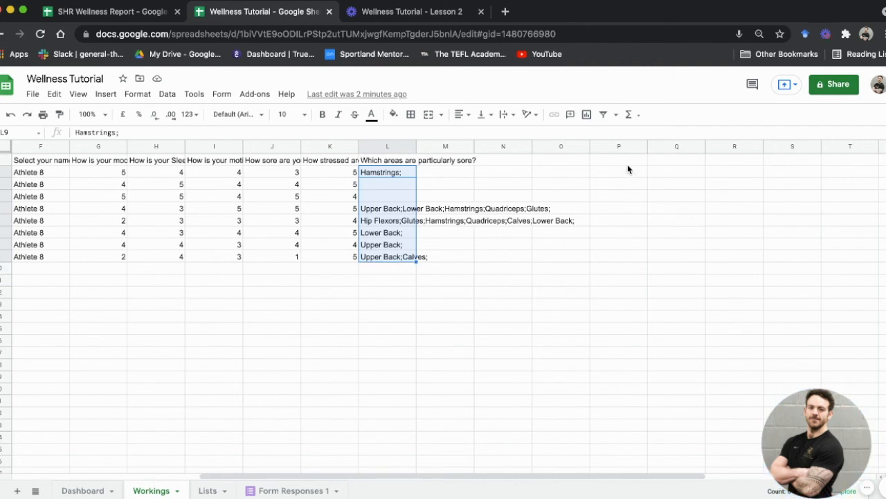
# Copy the body areas from Head to Feet in the Lists sheet's ListAreas column into Workings P1:P16.
pyautogui.click(209, 491)
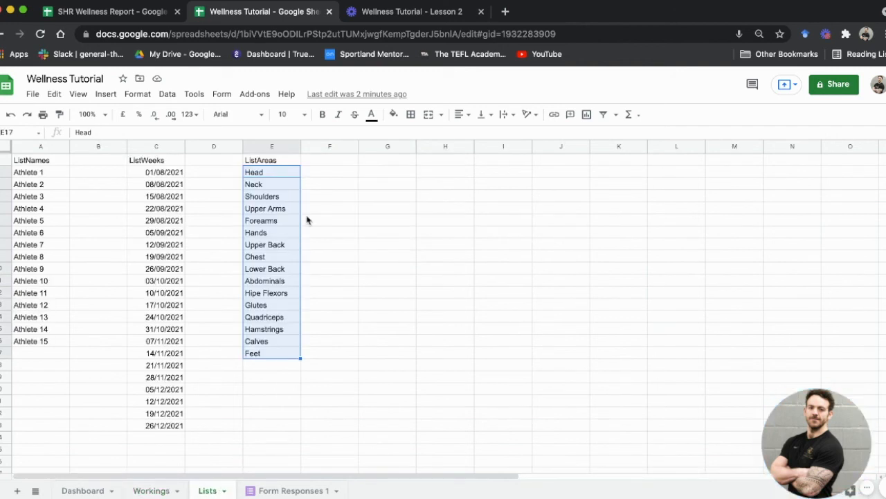
pyautogui.click(151, 490)
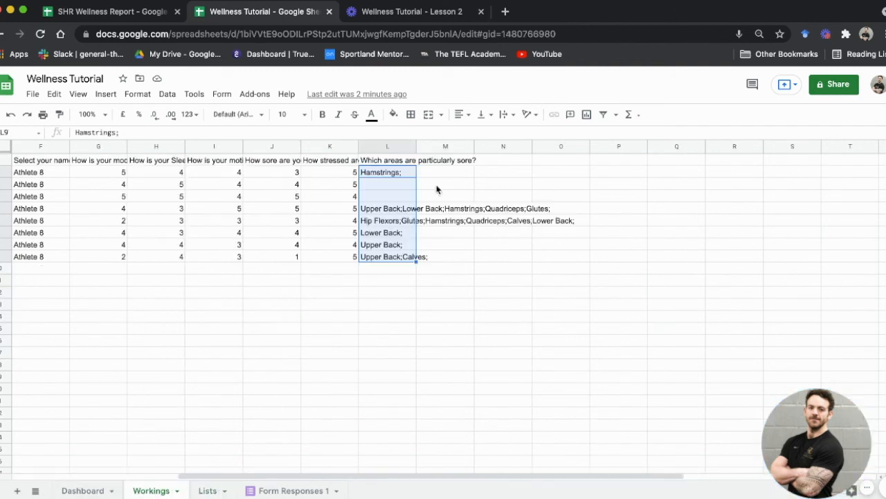
pyautogui.click(607, 176)
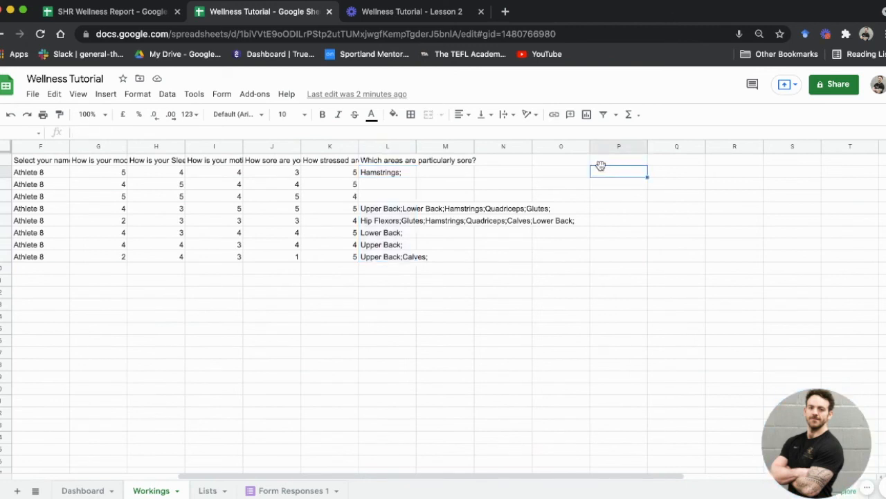
pyautogui.click(601, 165)
pyautogui.write('Head Neck Shoulders Upper Arms Forearms Hands Upper Back Chest Lower Back Abdominals Hipe Flexors Glutes Quadriceps Hamstrings Calves Feet')
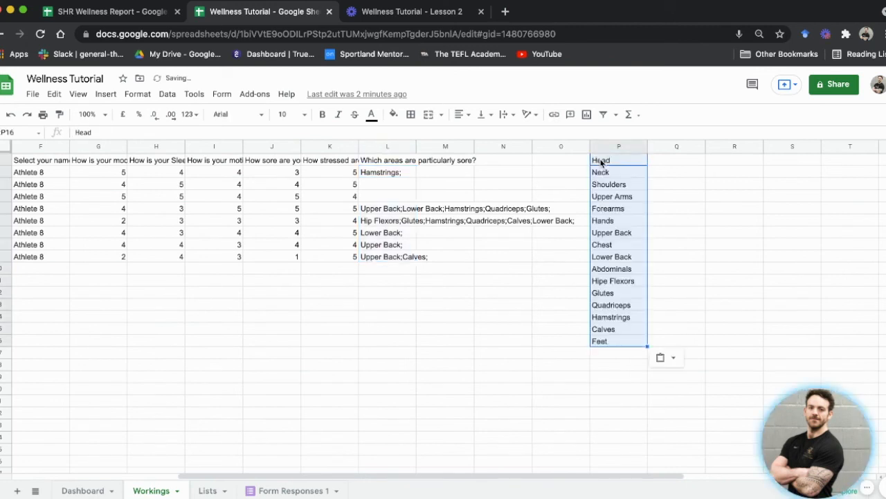
# Start a COUNTIF formula in Workings cell Q1 with the sore-areas column L:L as its range.
pyautogui.click(686, 223)
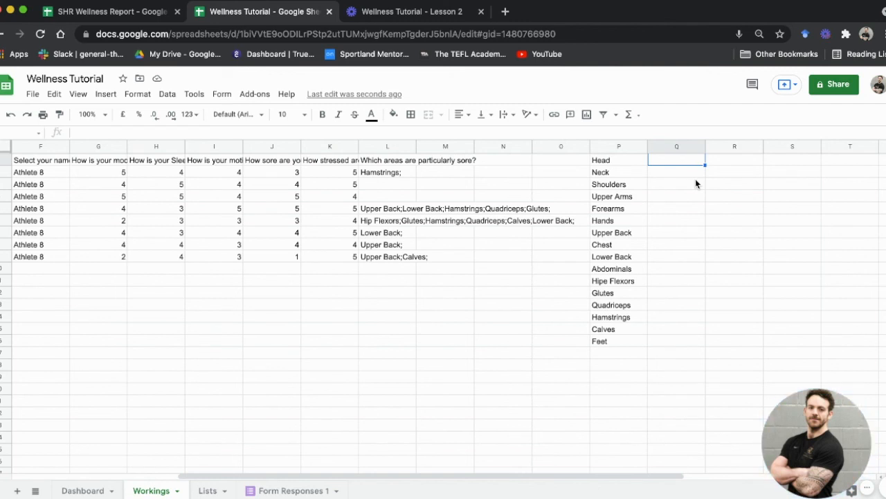
pyautogui.write('=')
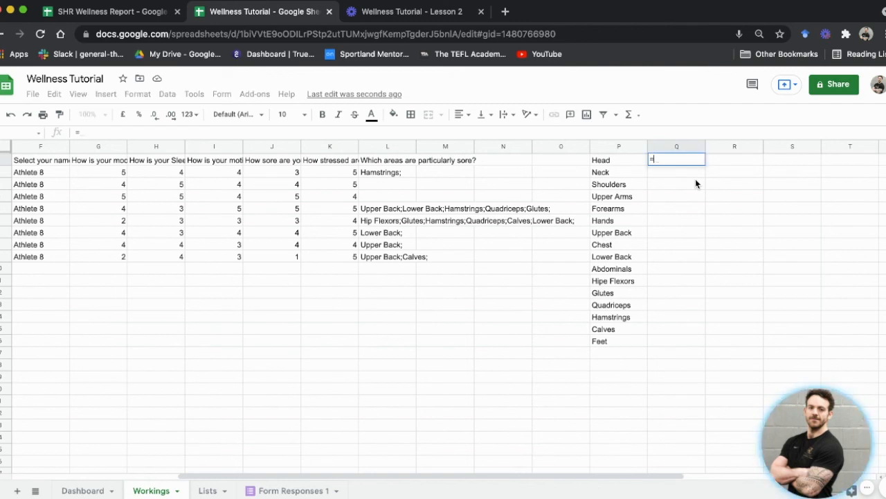
pyautogui.write('counti')
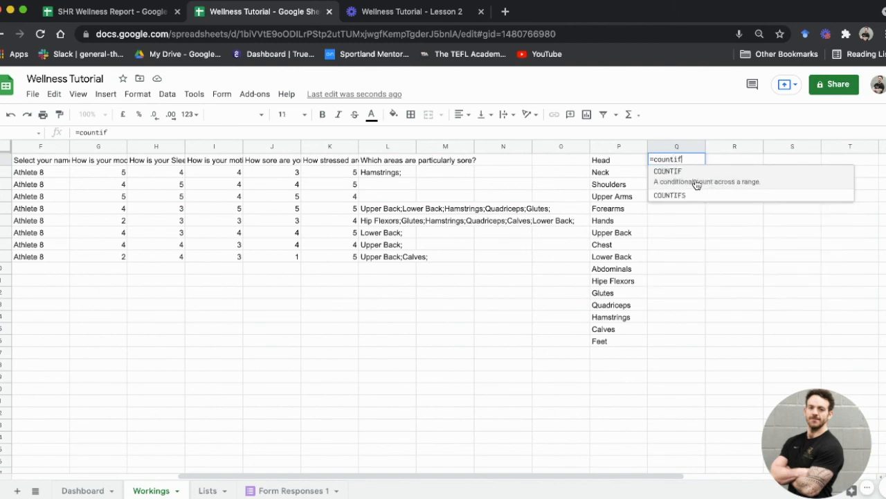
pyautogui.write('f')
pyautogui.click(730, 181)
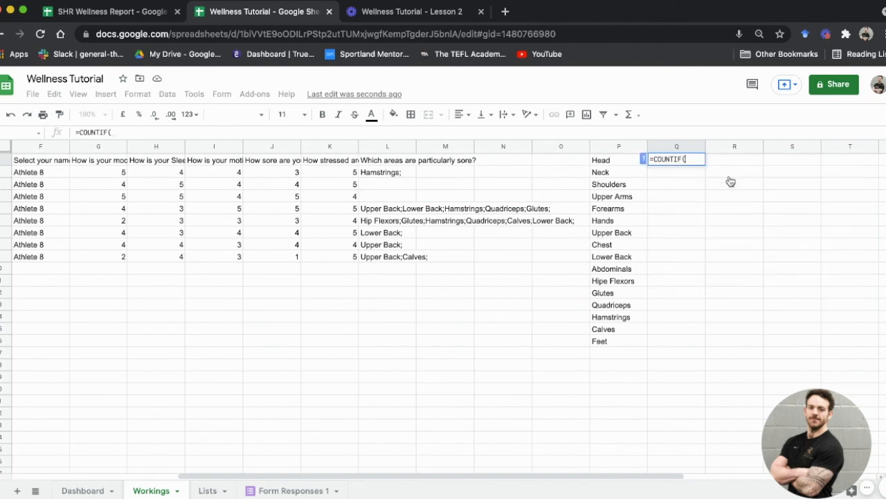
pyautogui.click(643, 160)
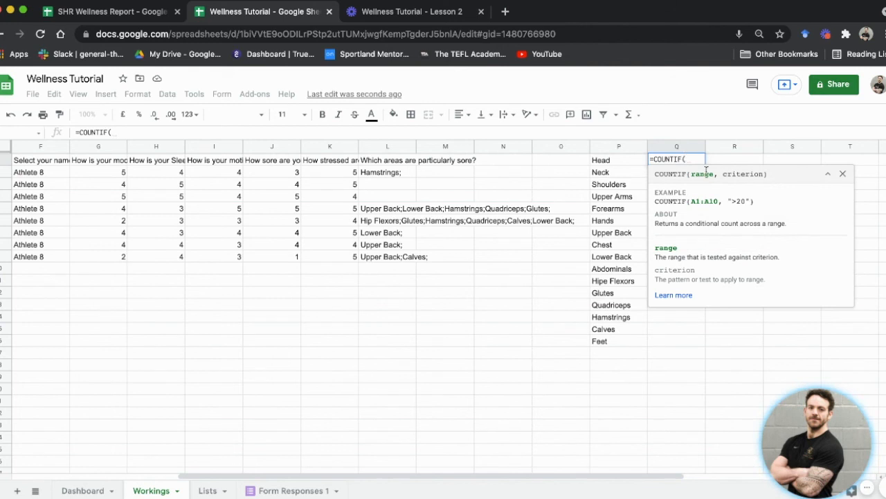
pyautogui.click(379, 148)
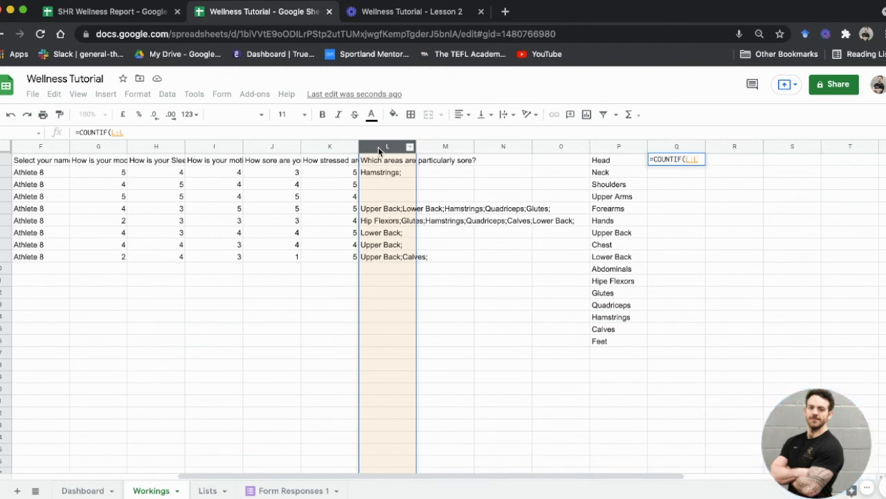
# Add "head" as the COUNTIF criterion in Q1 and complete the formula.
pyautogui.write(',')
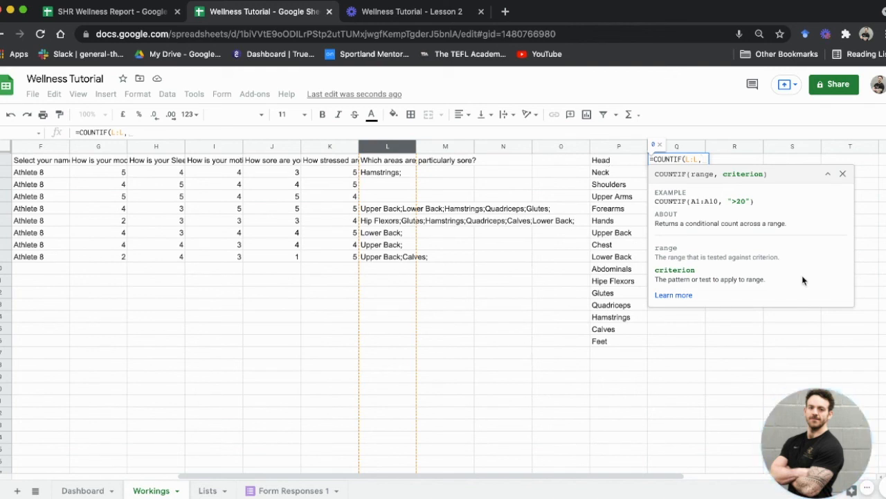
pyautogui.write('"')
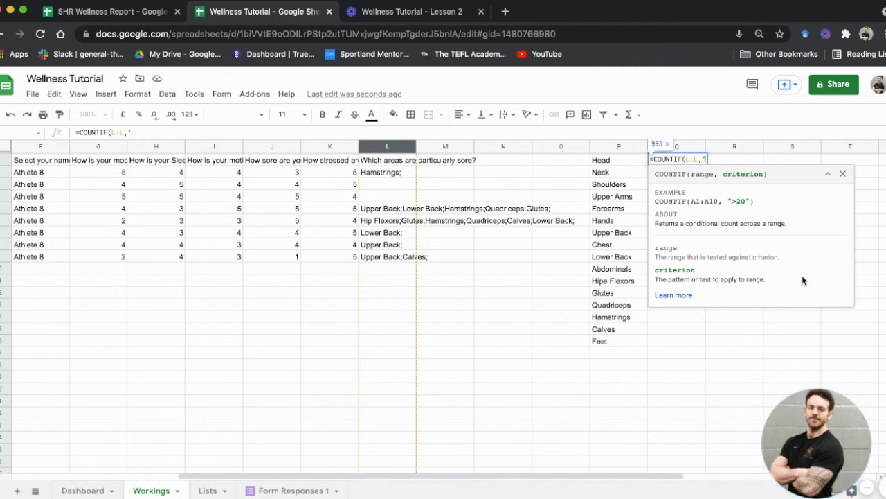
pyautogui.write('head"')
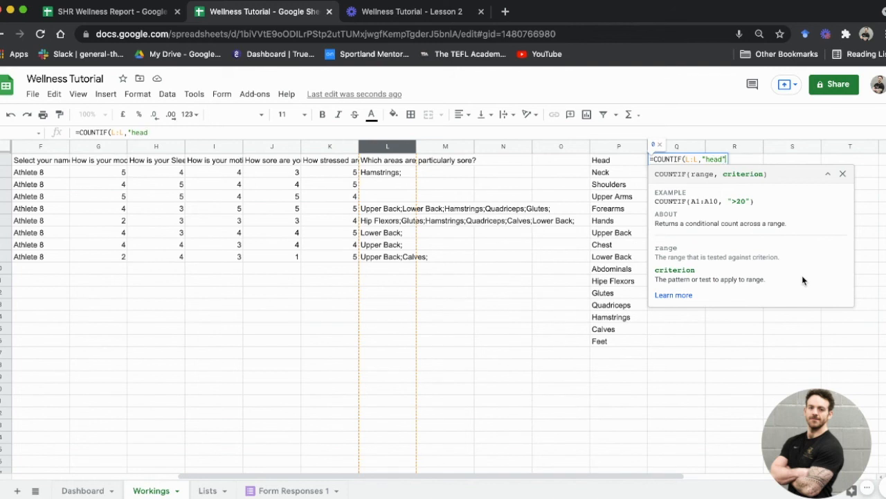
pyautogui.write(')')
pyautogui.press('Return')
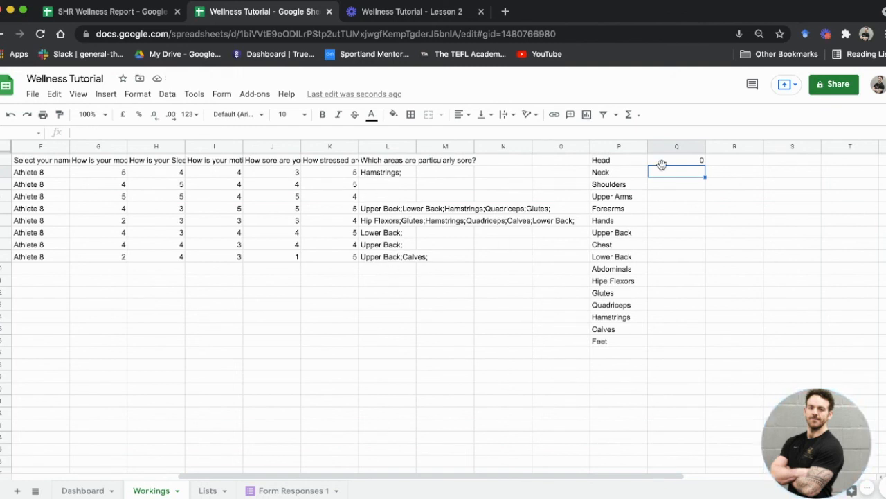
# Test the Head count with a temporary "head,quads" entry in L10, and delete the entry after checking Q1.
pyautogui.click(395, 272)
pyautogui.write('head,')
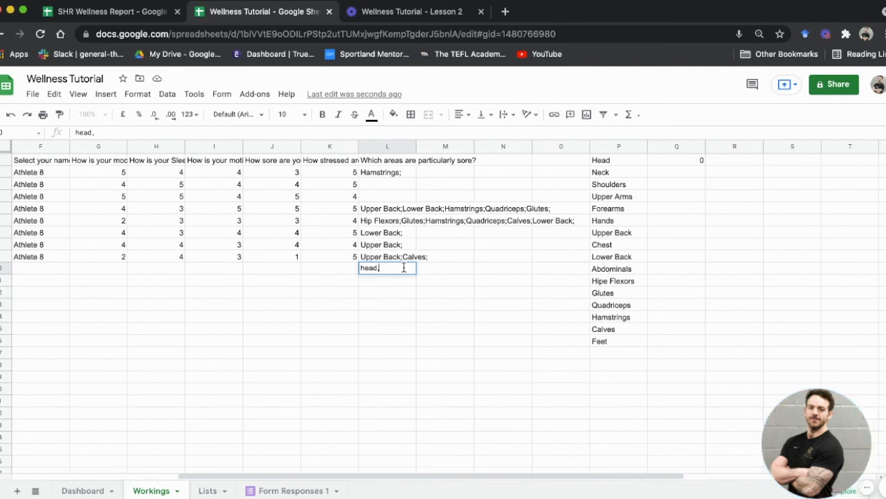
pyautogui.write('quads')
pyautogui.press('Return')
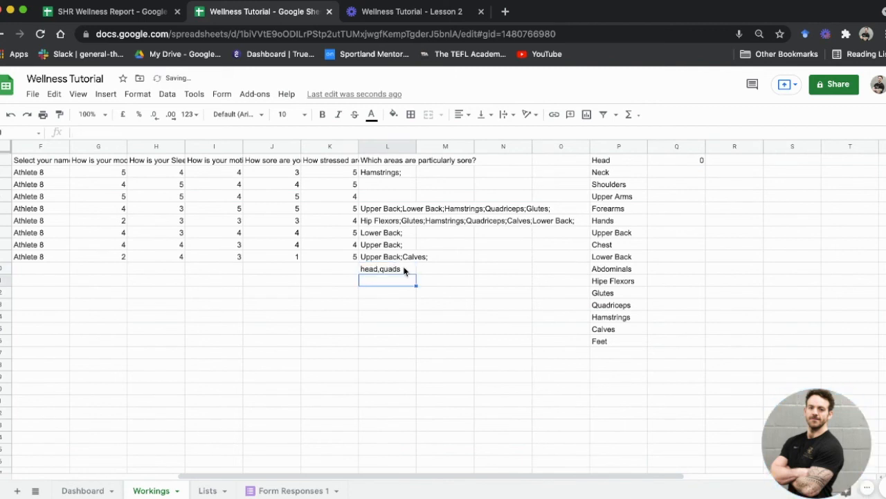
pyautogui.click(700, 163)
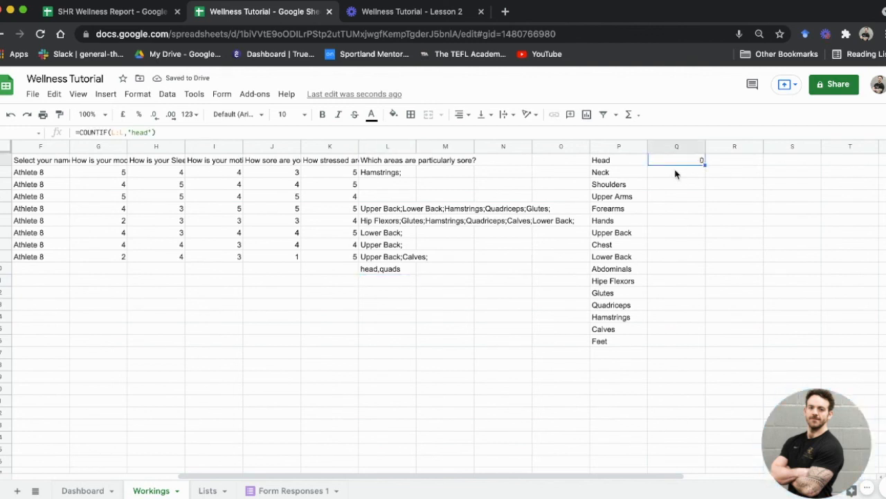
pyautogui.click(391, 271)
pyautogui.press('Delete')
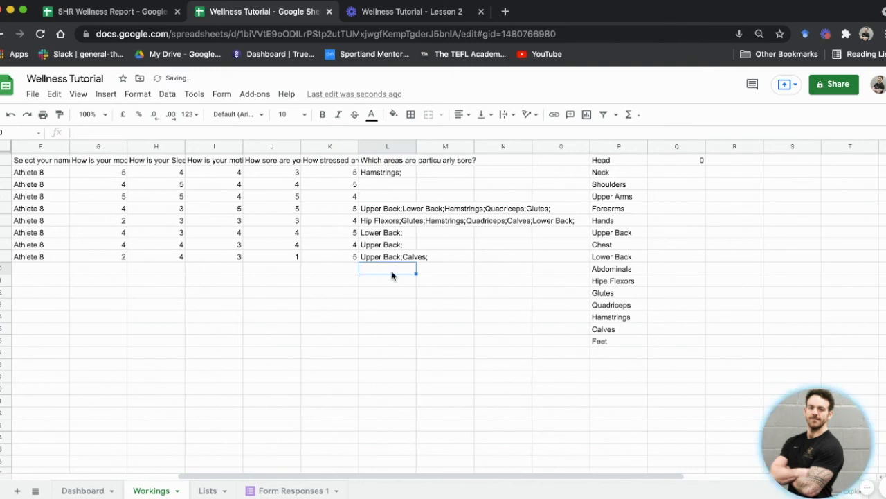
# Change the COUNTIF criterion in Q1 to the wildcard text "*head*".
pyautogui.click(662, 163)
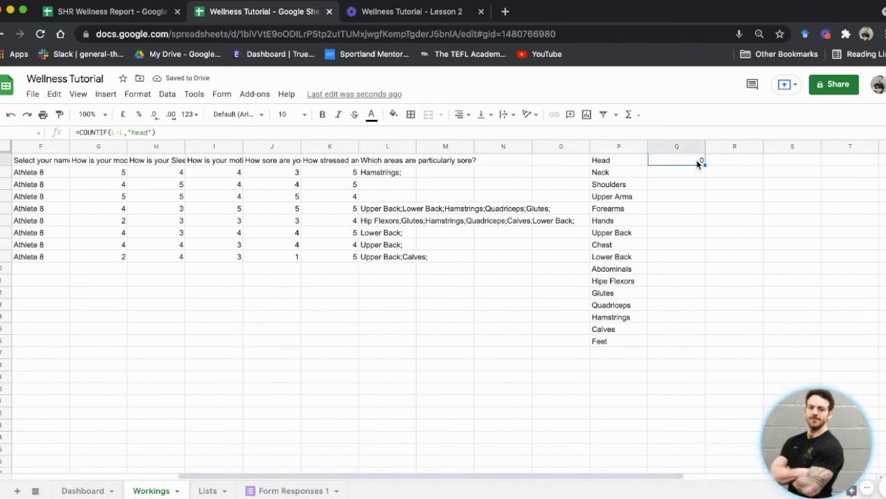
pyautogui.click(129, 132)
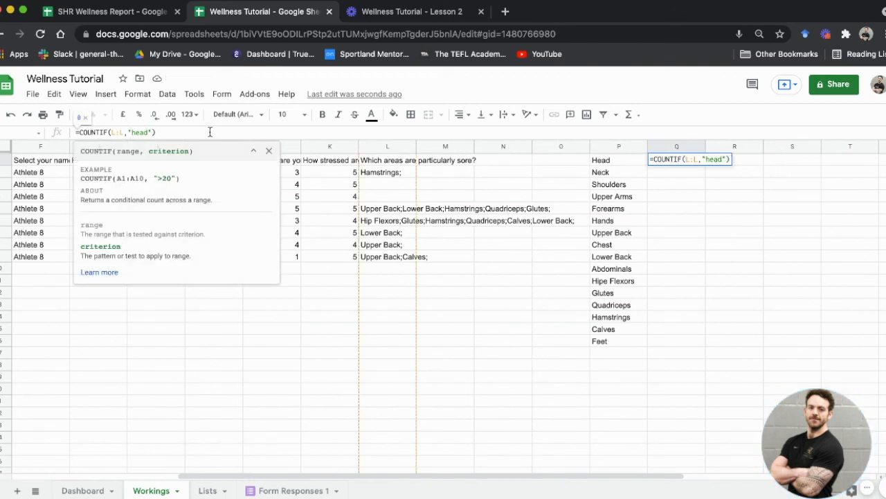
pyautogui.write('*head')
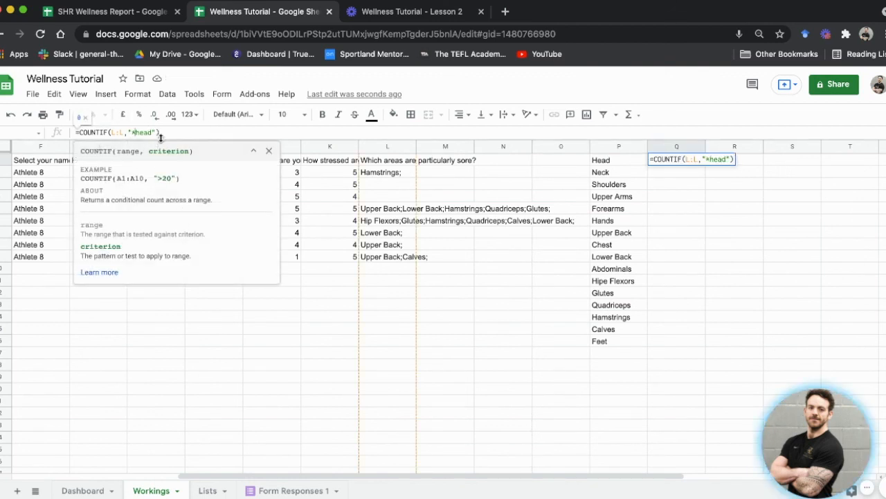
pyautogui.write('*')
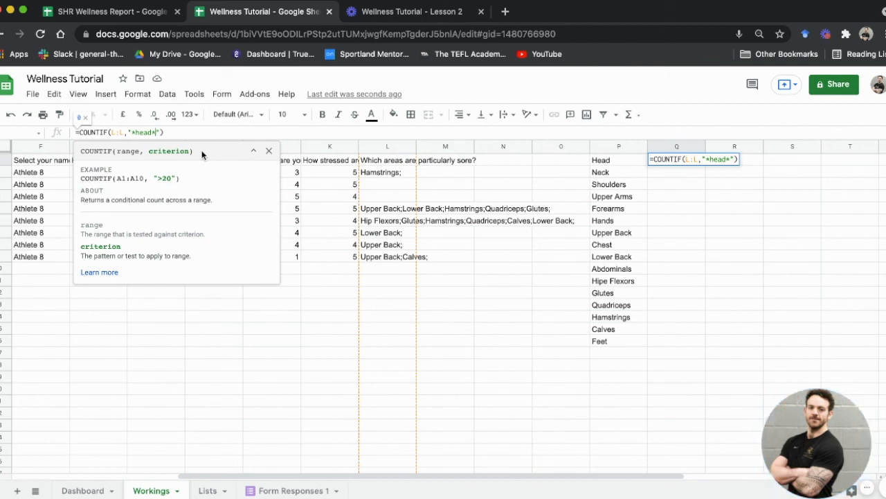
pyautogui.press('Return')
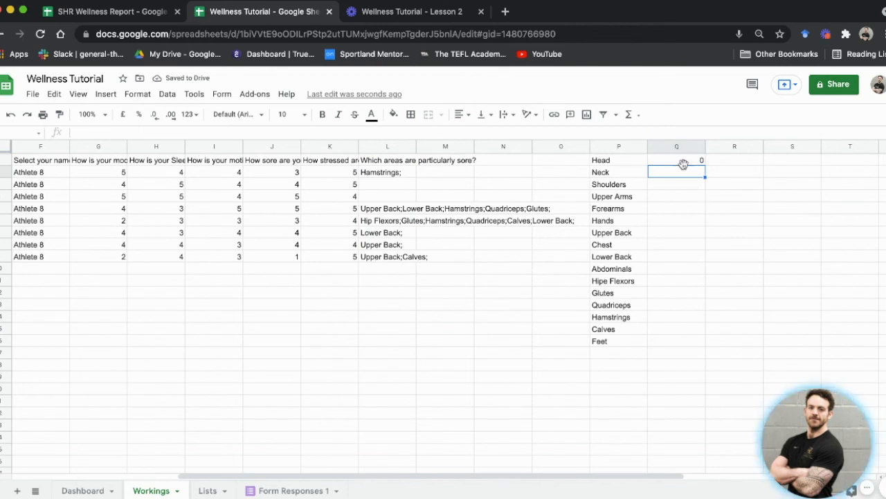
# Enter a COUNTIF formula in Q2 beside Neck, counting column L:L entries that match the wildcard text "*Neck*".
pyautogui.write('=countif(')
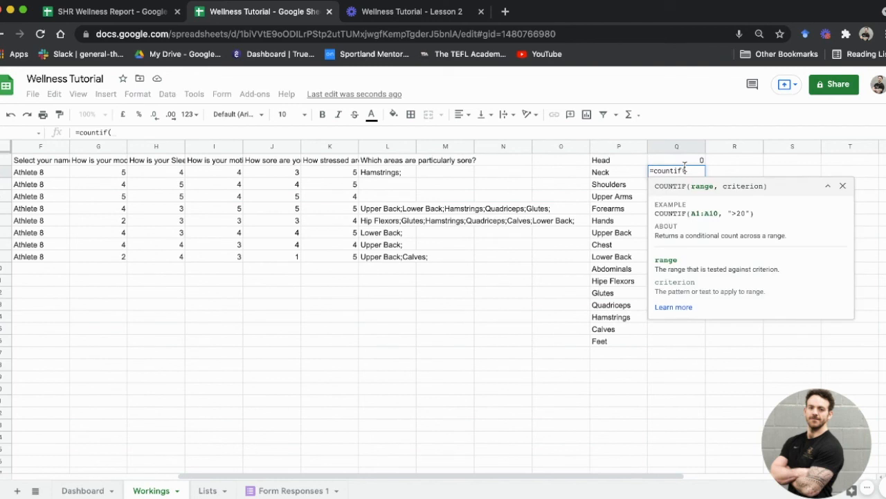
pyautogui.click(400, 146)
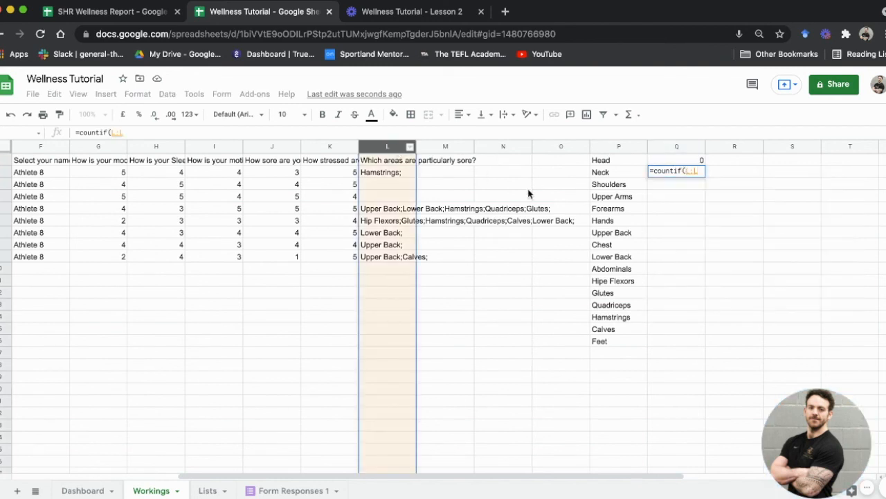
pyautogui.write(',"')
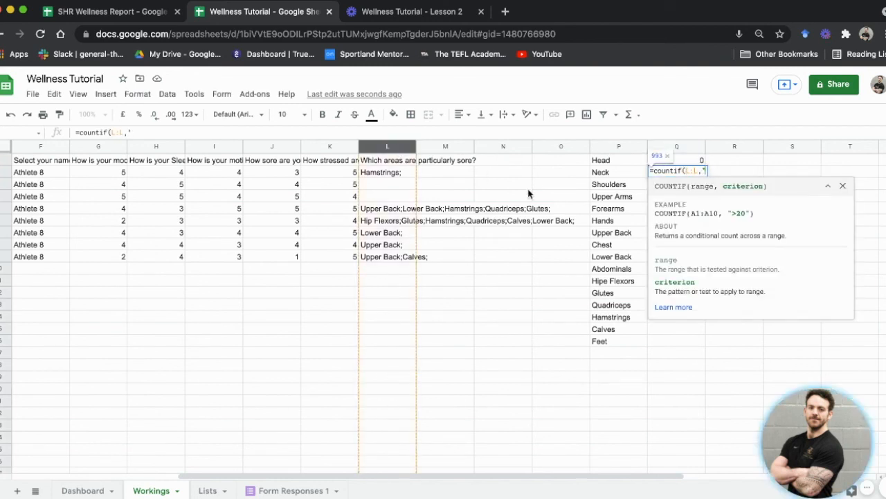
pyautogui.write('*')
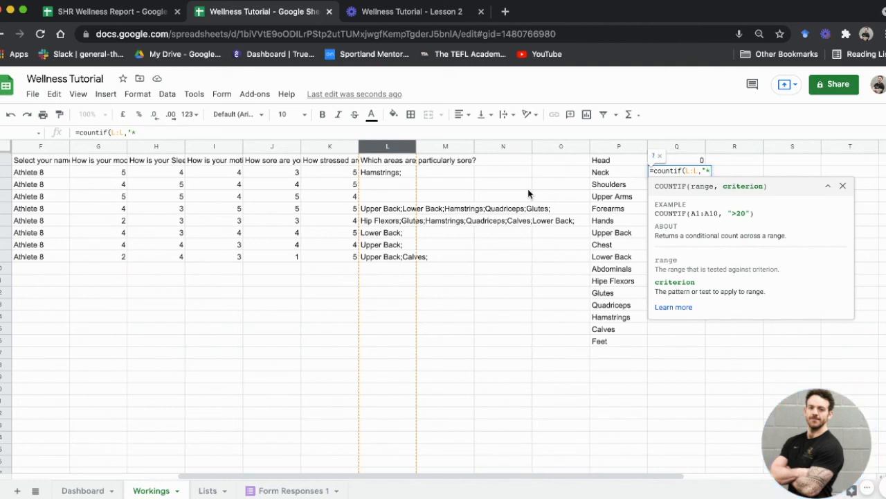
pyautogui.write('Neck')
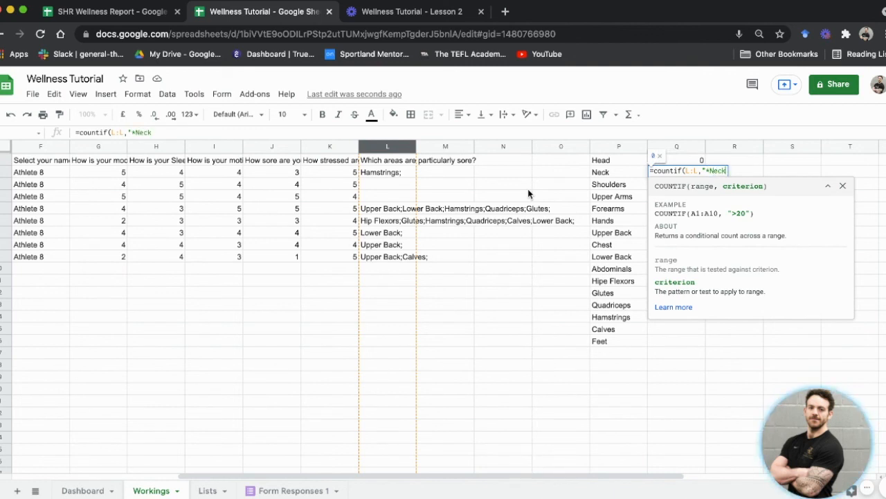
pyautogui.write('*')
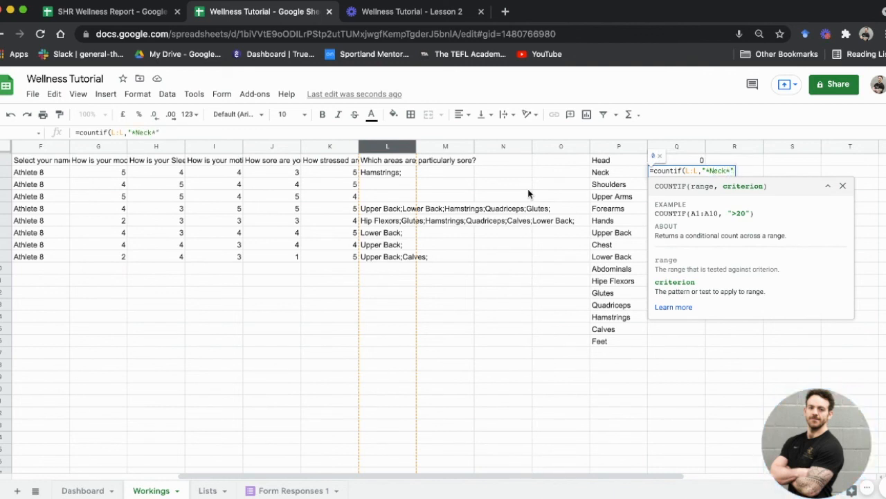
pyautogui.press('Return')
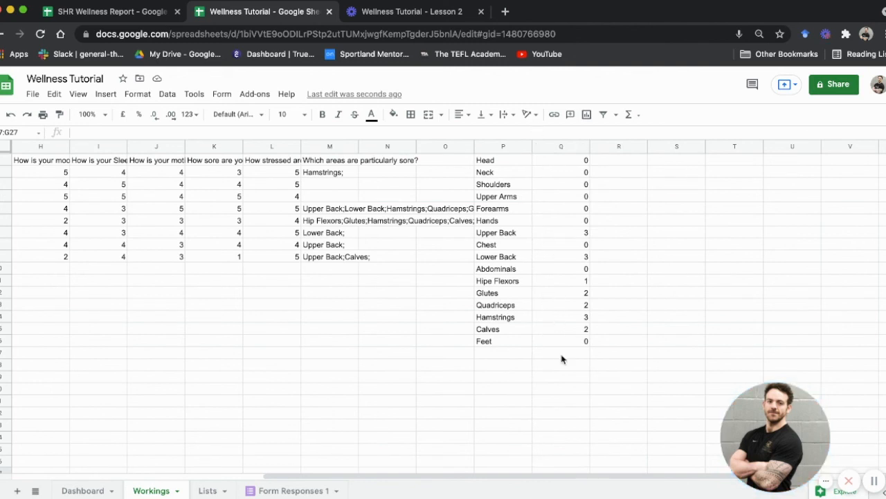
# Examine the Upper Back COUNTIF formula in column Q and compare it with the sore-area responses in column M.
pyautogui.doubleClick(582, 233)
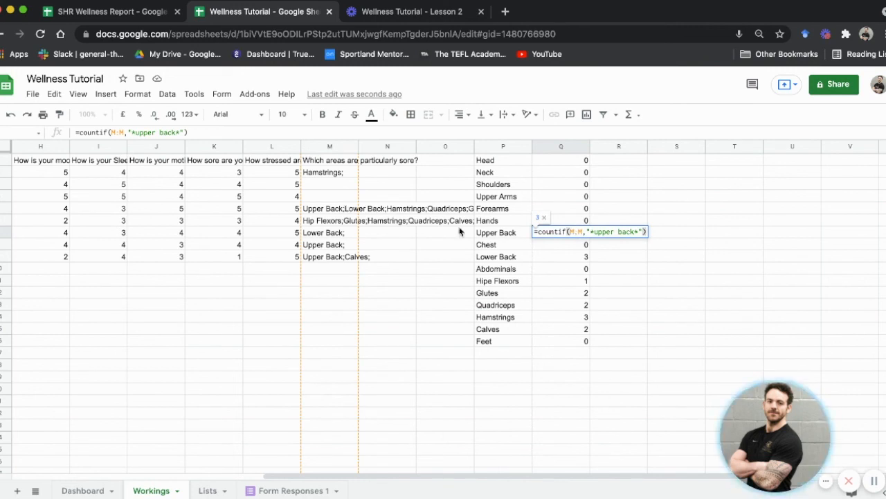
pyautogui.click(364, 245)
pyautogui.click(324, 222)
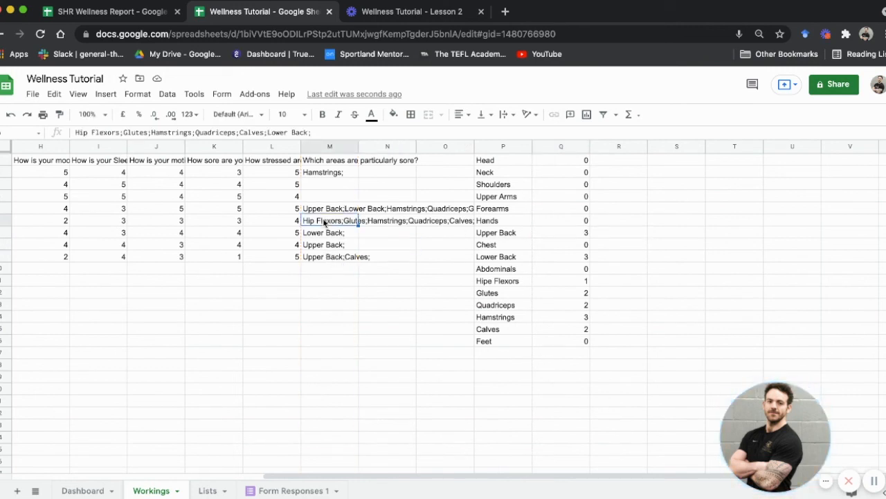
pyautogui.click(324, 212)
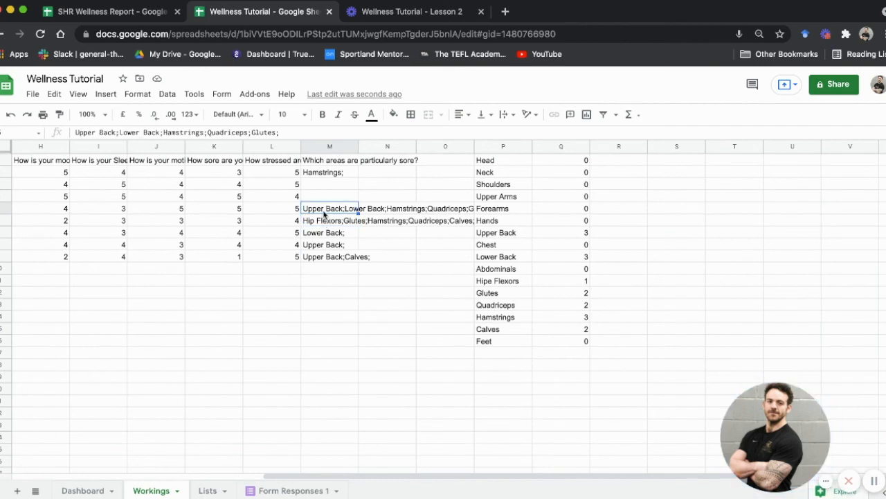
pyautogui.click(342, 306)
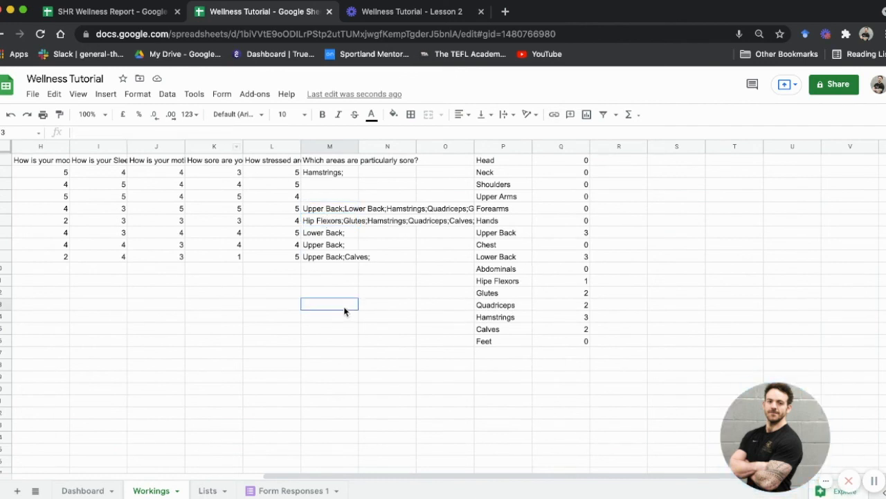